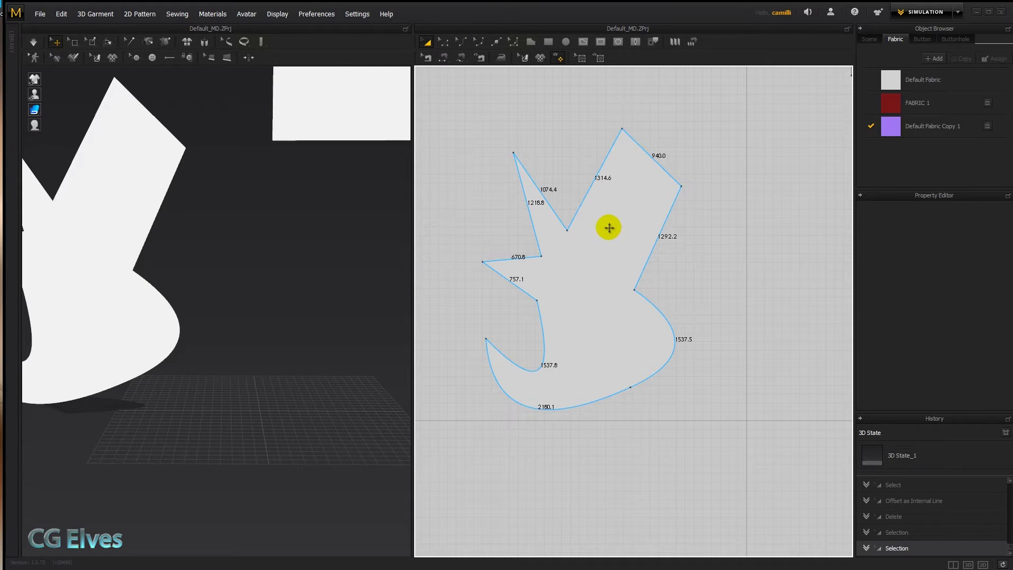
# Create a 50 mm internal offset line from the jagged pattern's outline
pyautogui.rightClick(622, 141)
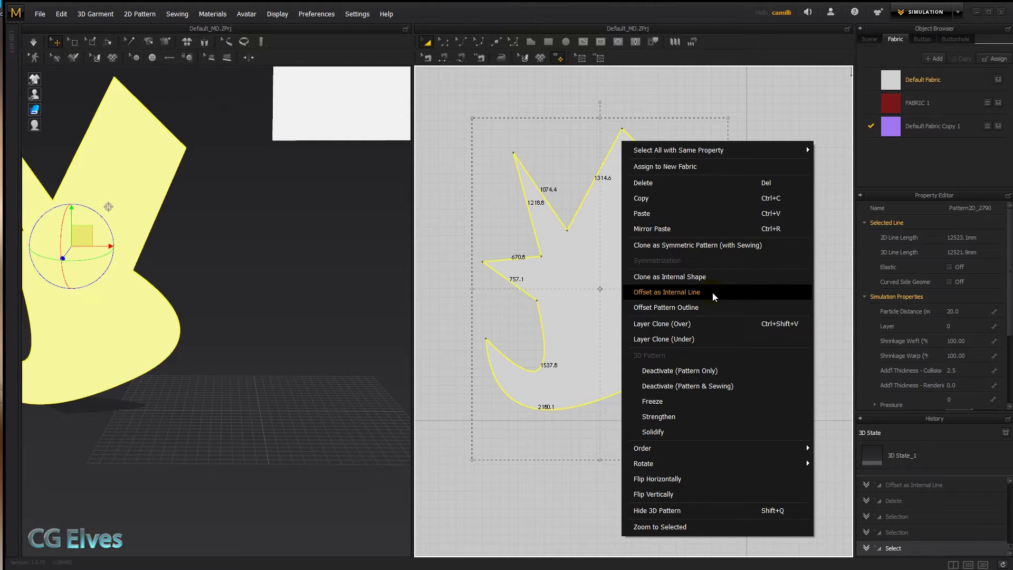
pyautogui.click(670, 293)
pyautogui.moveTo(499, 205); pyautogui.dragTo(388, 211)
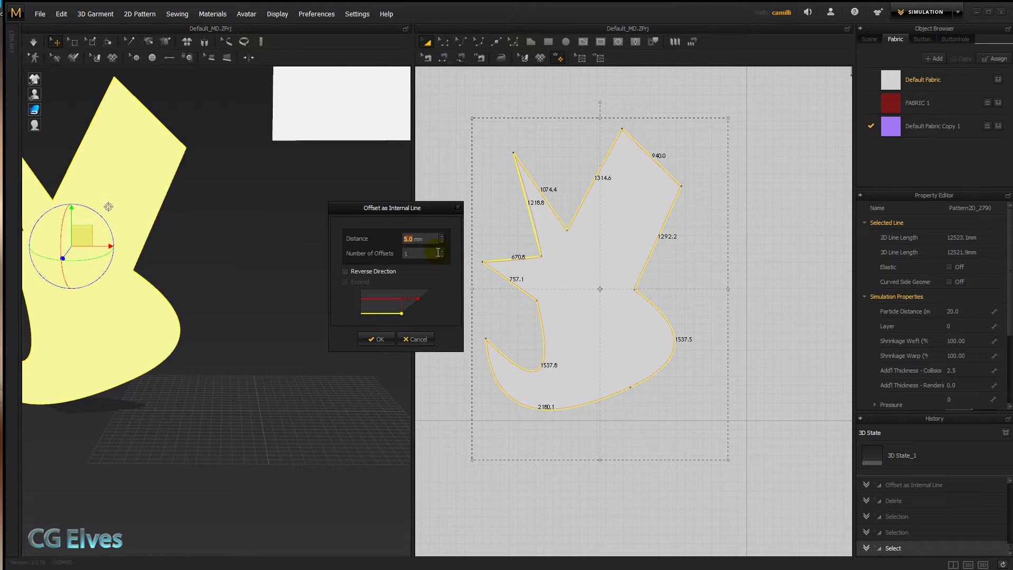
pyautogui.write('50')
pyautogui.click(384, 341)
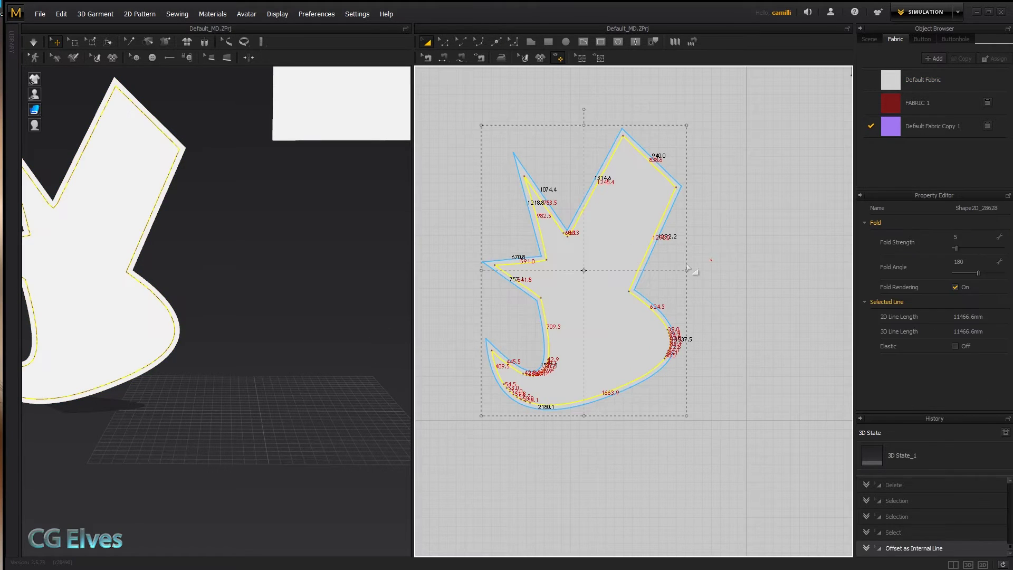
# Remove the trial internal offset line after briefly moving it and converting it to a hole
pyautogui.moveTo(629, 295)
pyautogui.mouseDown()
pyautogui.moveTo(600, 302)
pyautogui.moveTo(614, 308)
pyautogui.mouseUp()
pyautogui.hotkey('ctrl', 'z')
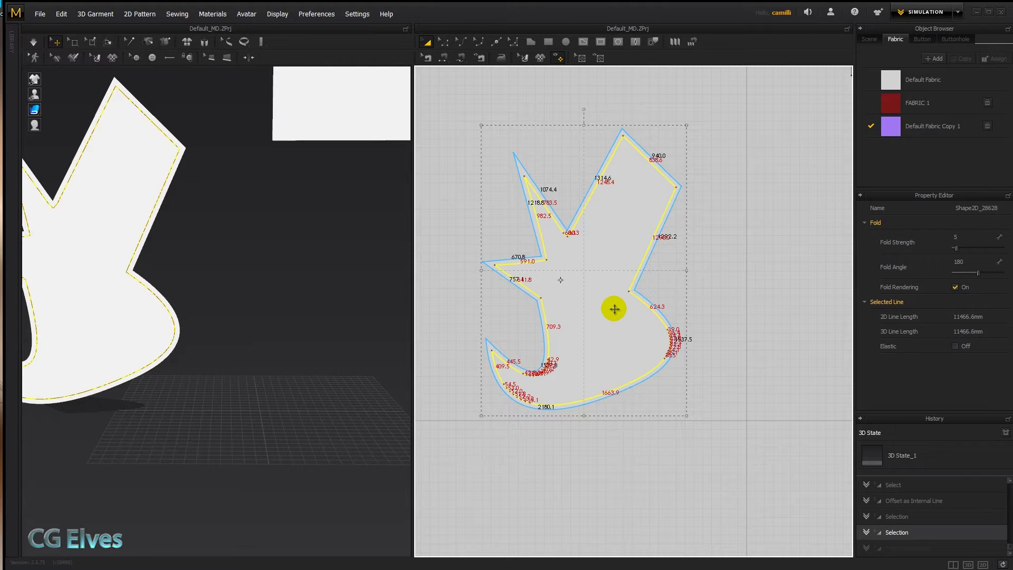
pyautogui.rightClick(614, 308)
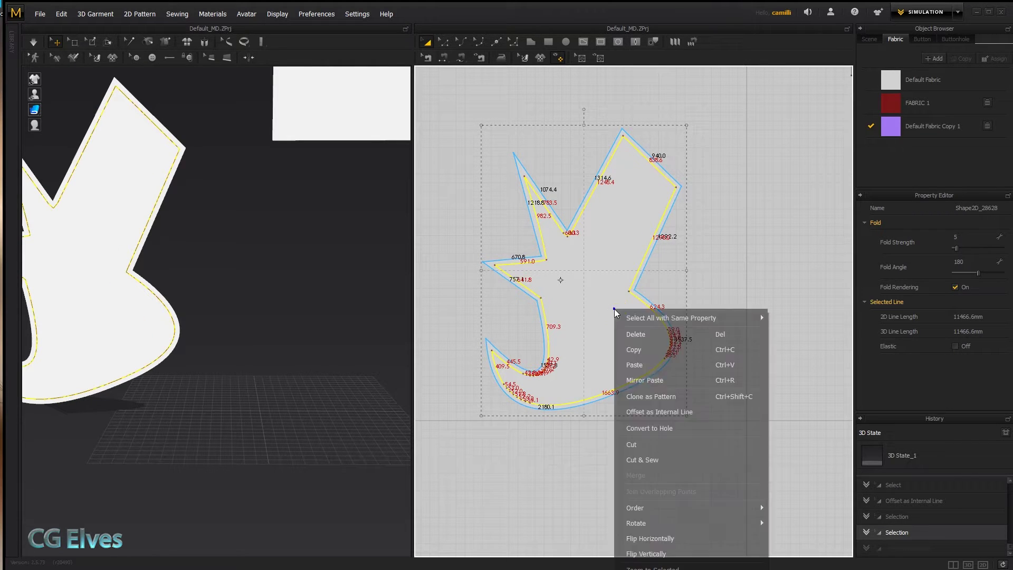
pyautogui.click(666, 427)
pyautogui.click(622, 344)
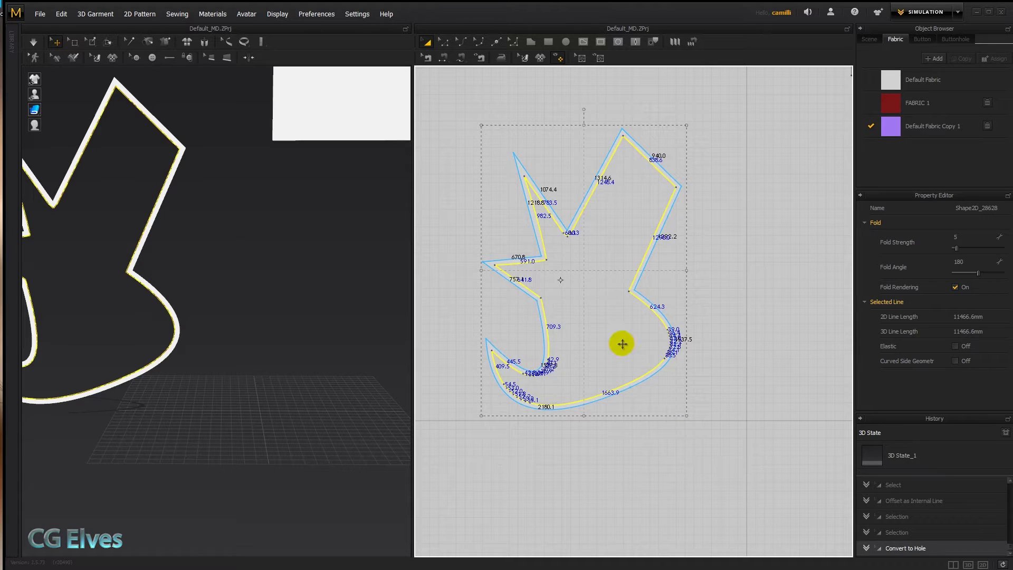
pyautogui.press('Delete')
# Start an outward Offset Pattern Outline on the jagged piece with a 50 mm distance
pyautogui.click(626, 165)
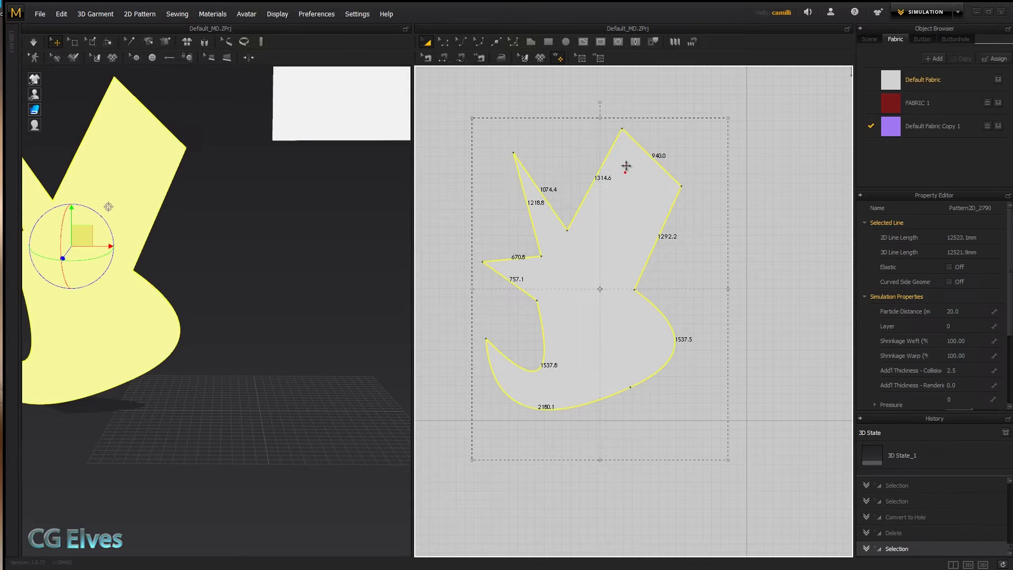
pyautogui.rightClick(623, 143)
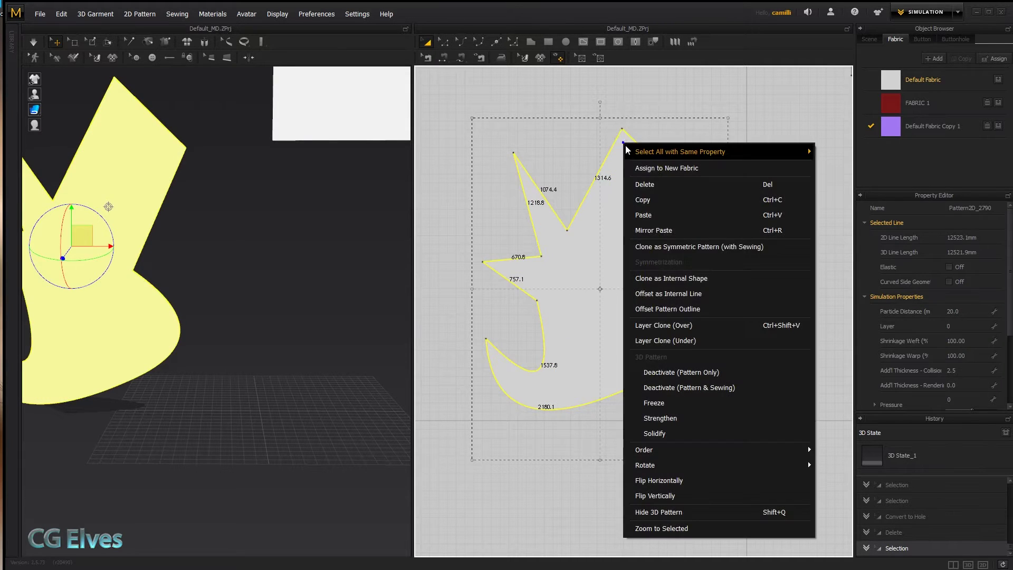
pyautogui.click(704, 310)
pyautogui.moveTo(537, 166); pyautogui.dragTo(612, 176)
pyautogui.write('50')
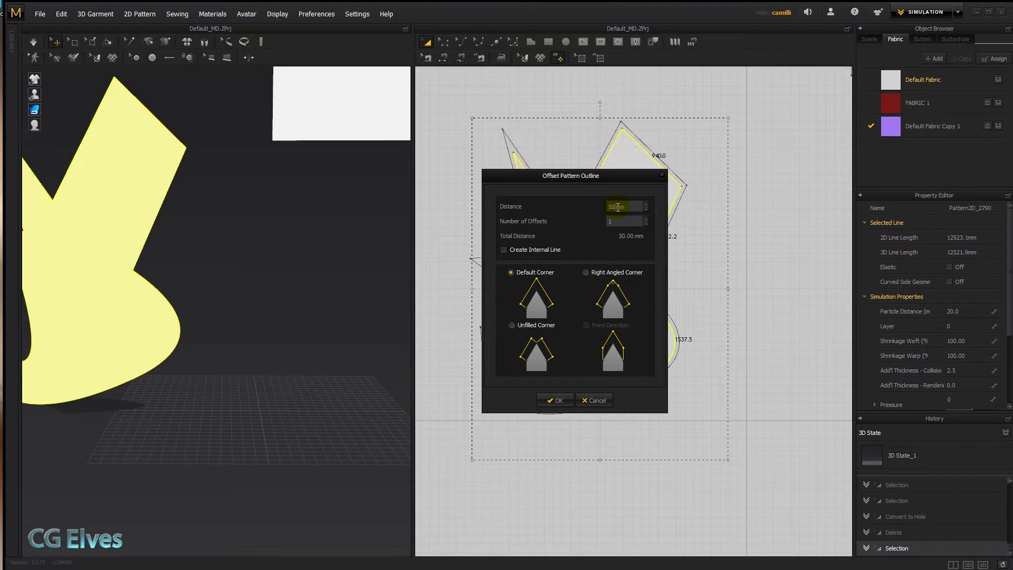
pyautogui.moveTo(613, 176); pyautogui.dragTo(397, 162)
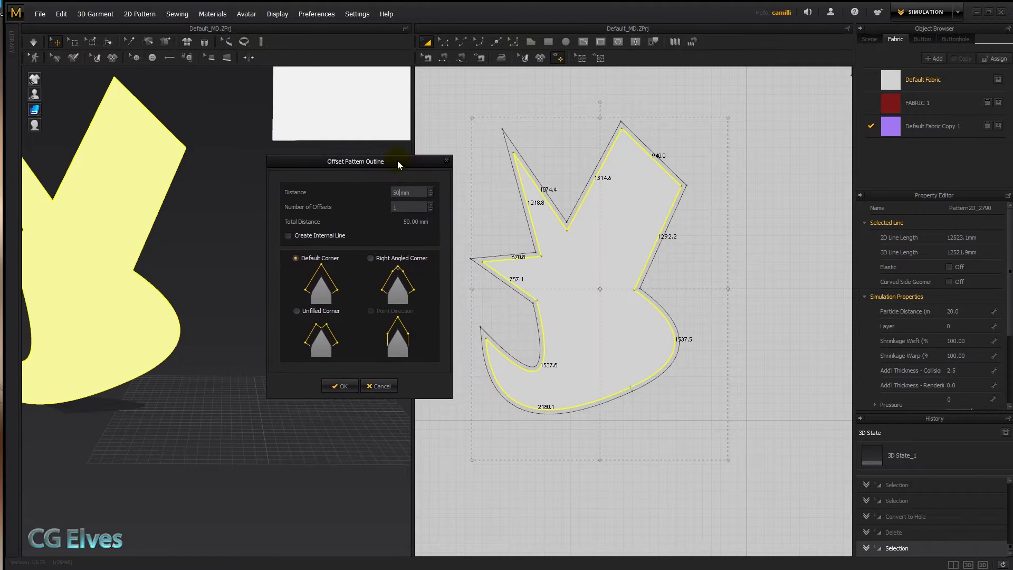
pyautogui.click(516, 194)
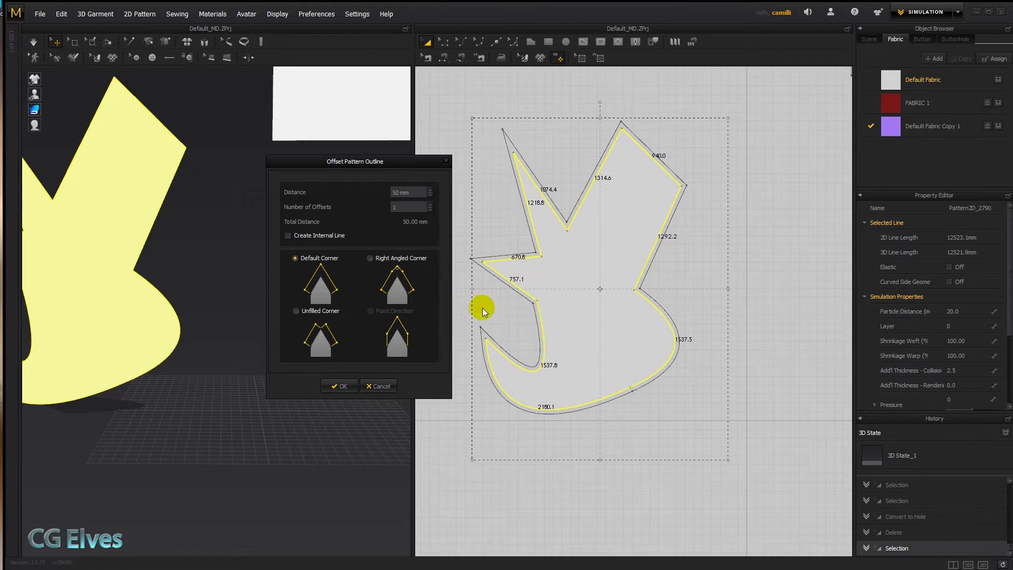
# Try 4 offset rings, then set the offset count back to 1
pyautogui.click(395, 193)
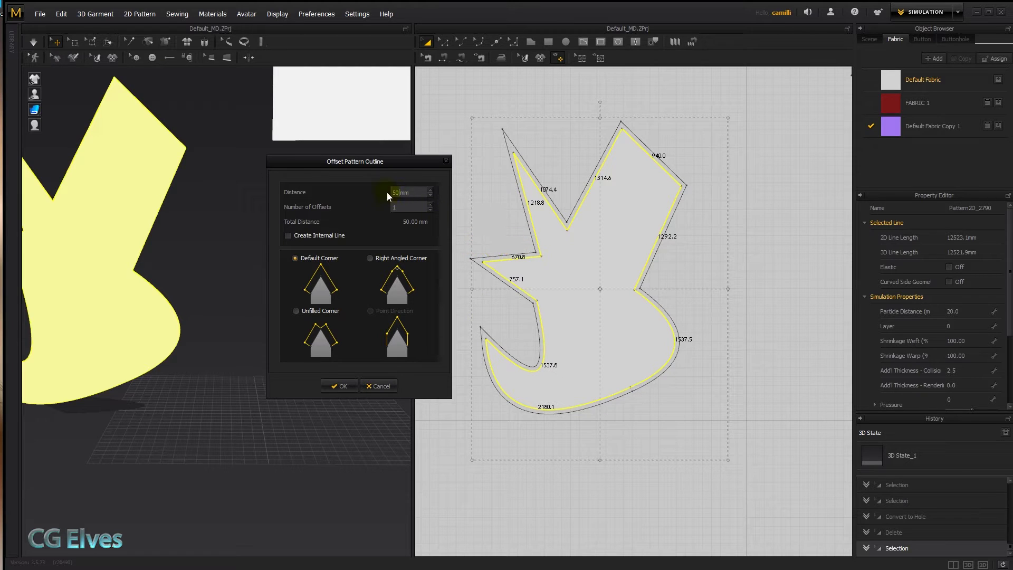
pyautogui.click(431, 204)
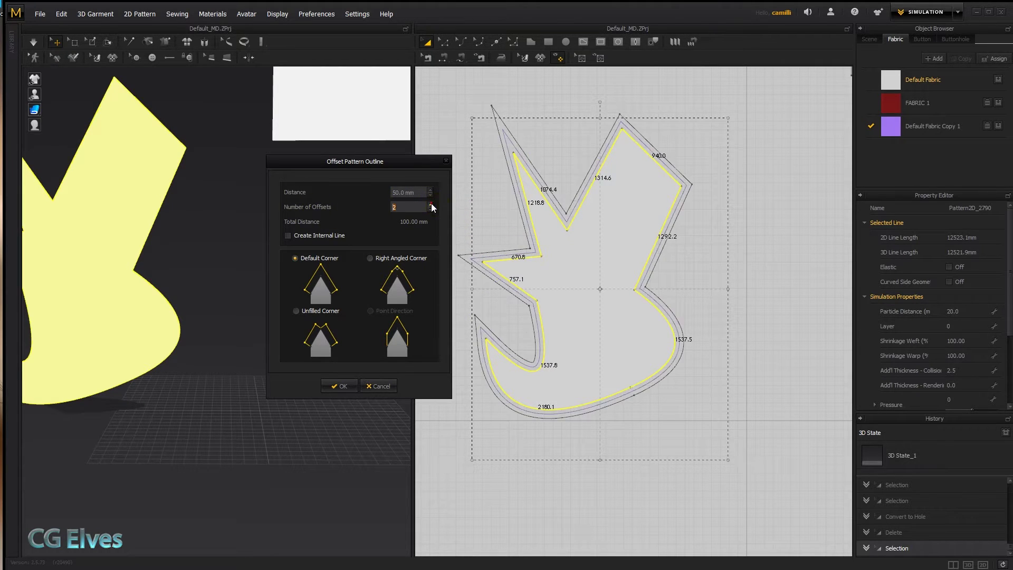
pyautogui.click(431, 205)
pyautogui.click(431, 204)
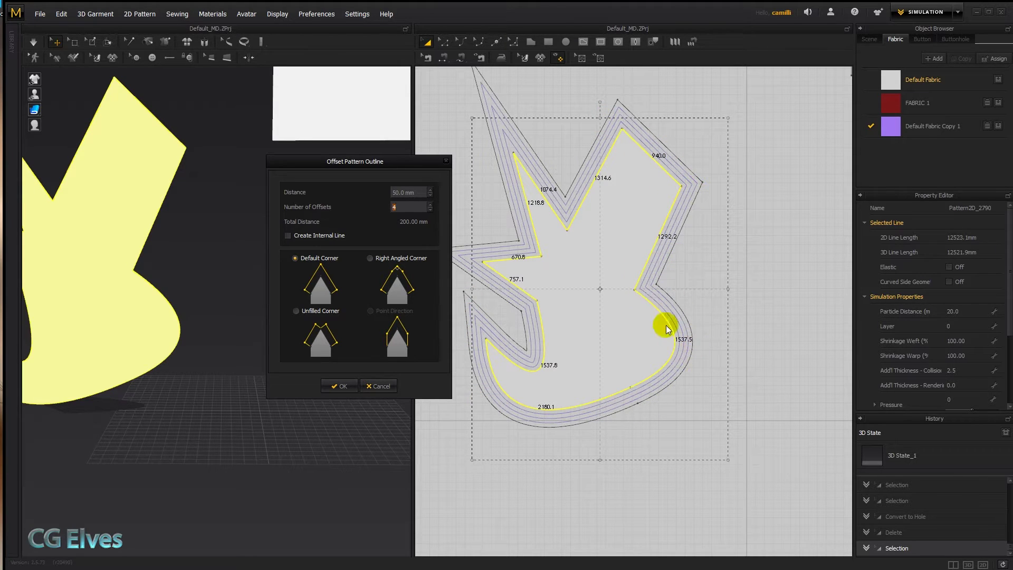
pyautogui.click(430, 210)
pyautogui.click(429, 209)
pyautogui.click(430, 210)
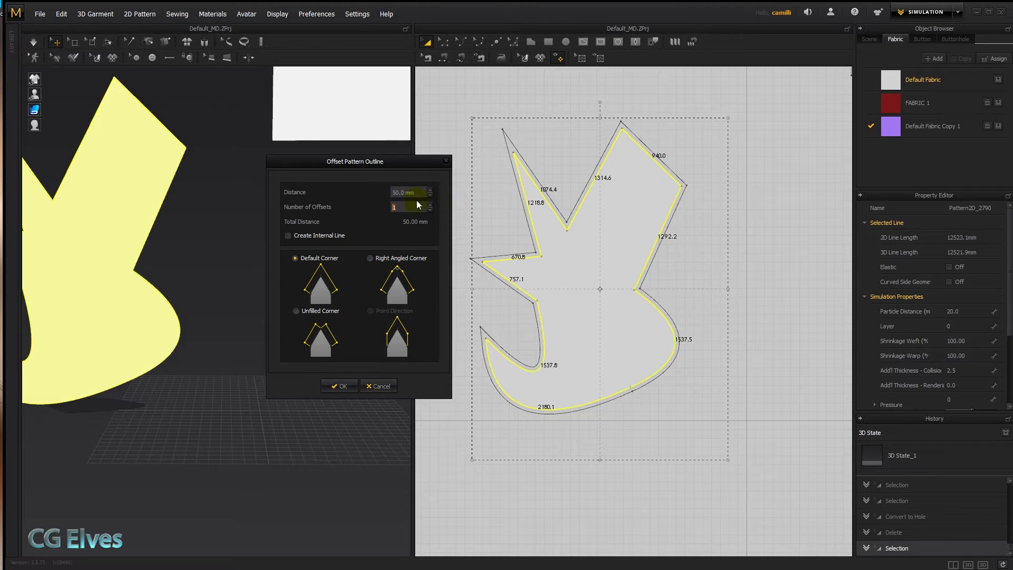
# Compare right-angled and unfilled corners, then apply the offset with Default pointed corners
pyautogui.click(369, 258)
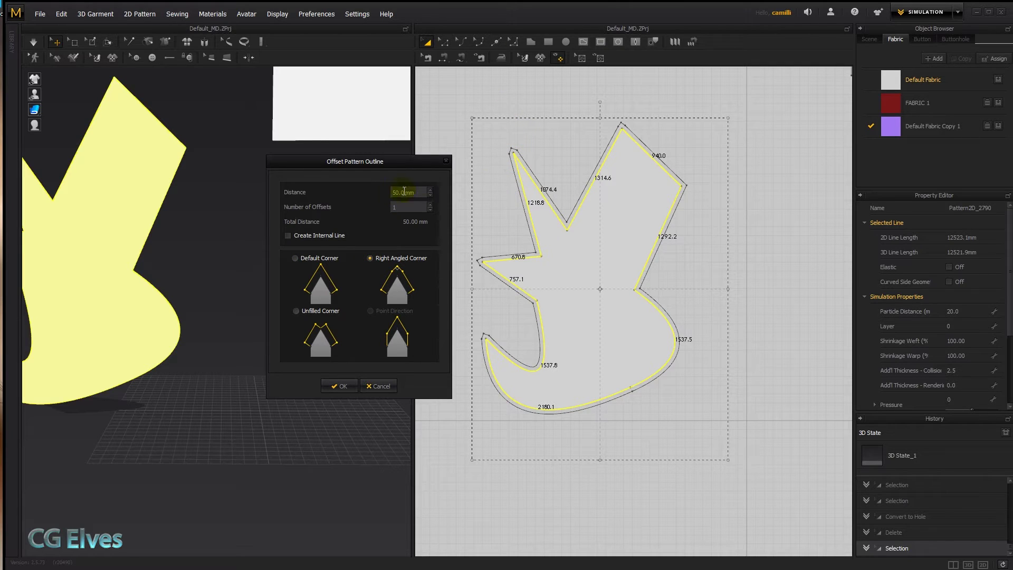
pyautogui.click(330, 258)
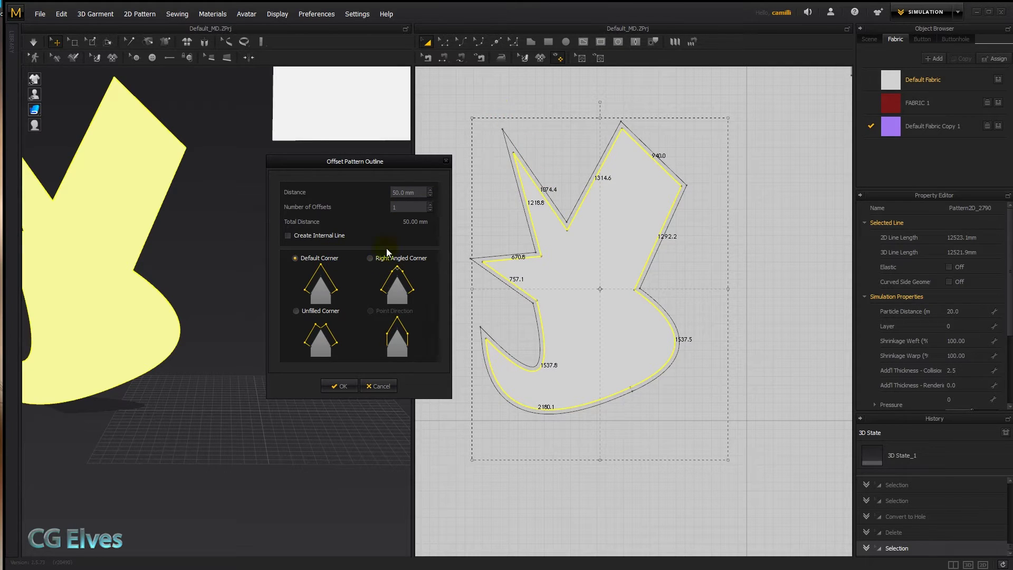
pyautogui.click(377, 258)
pyautogui.click(296, 311)
pyautogui.moveTo(573, 369)
pyautogui.mouseDown()
pyautogui.moveTo(524, 293)
pyautogui.moveTo(488, 269)
pyautogui.mouseUp()
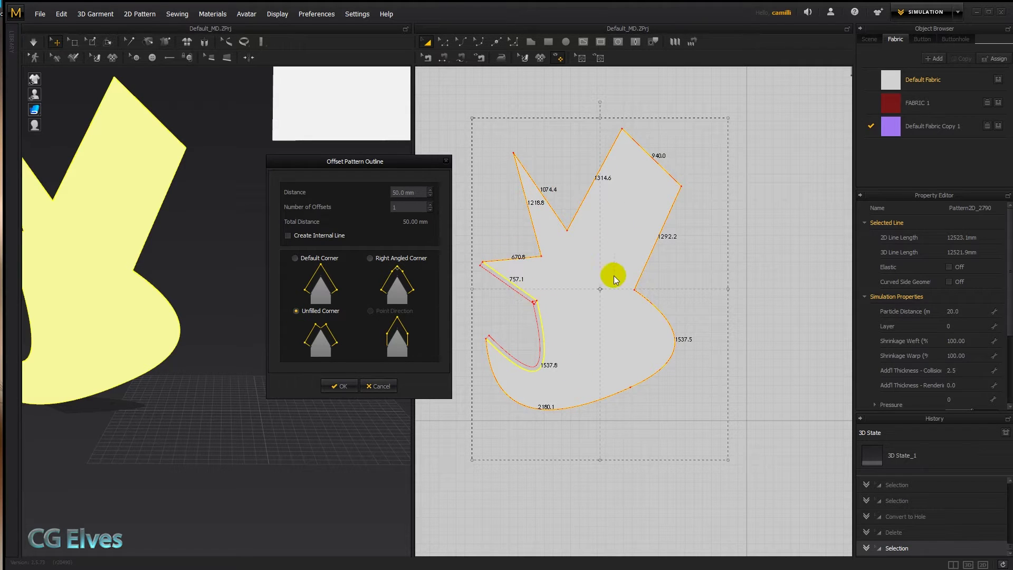
pyautogui.click(325, 259)
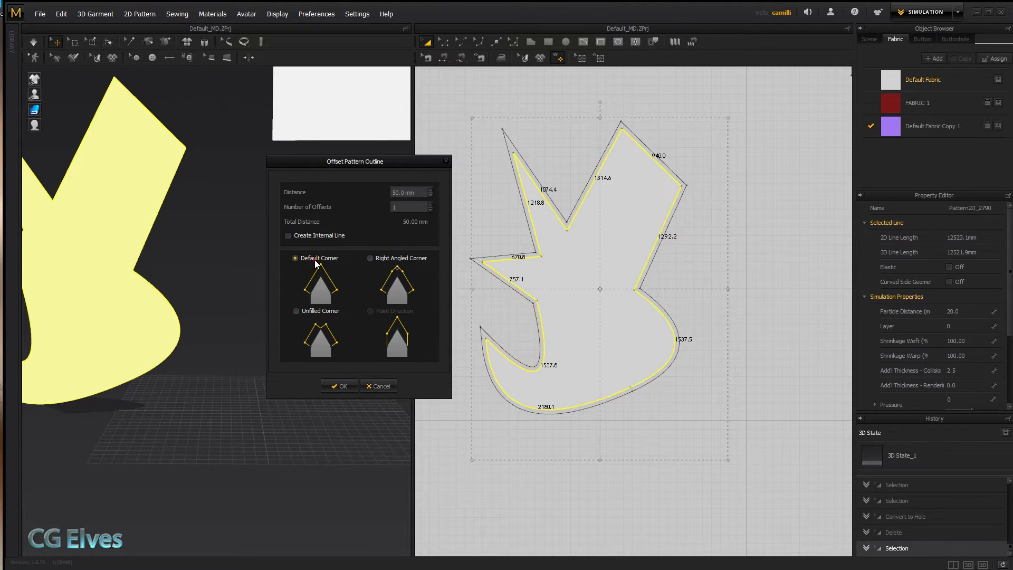
pyautogui.click(339, 385)
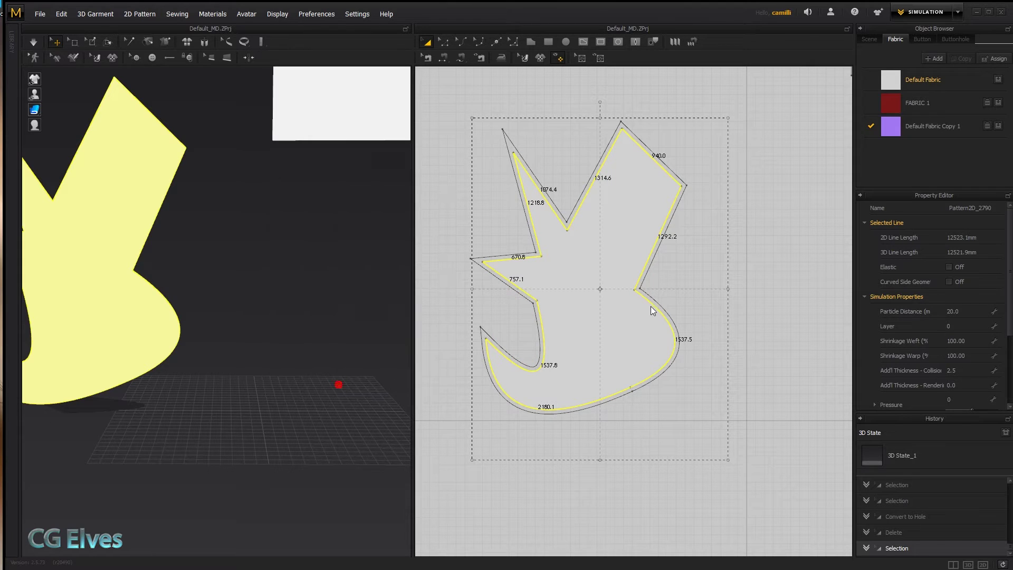
# Drag the square's lower-left point down to make a slanted quadrilateral
pyautogui.scroll(-3, 711, 221)
pyautogui.moveTo(711, 222); pyautogui.dragTo(554, 284, button='middle')
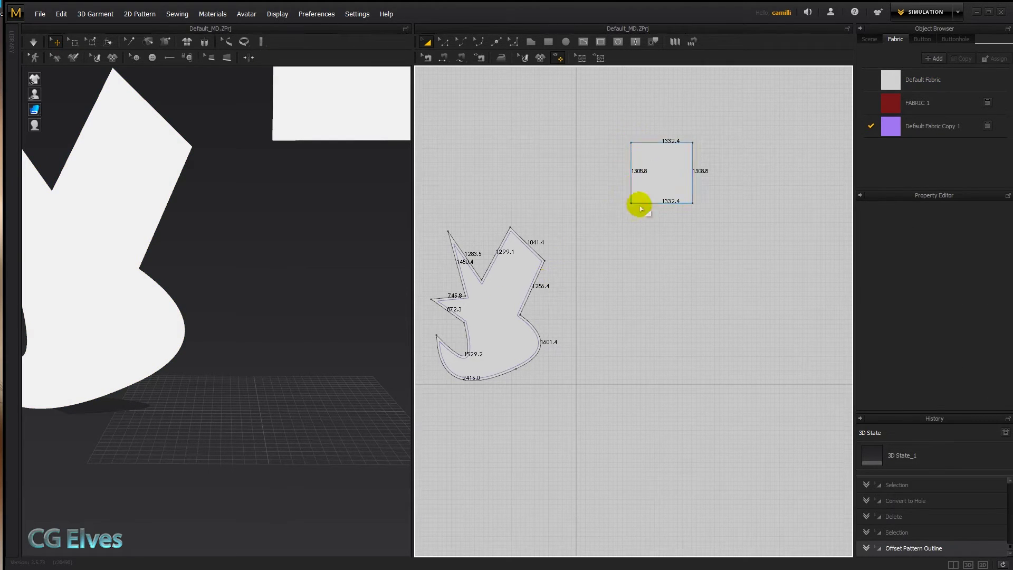
pyautogui.press('z')
pyautogui.moveTo(631, 202); pyautogui.dragTo(639, 249)
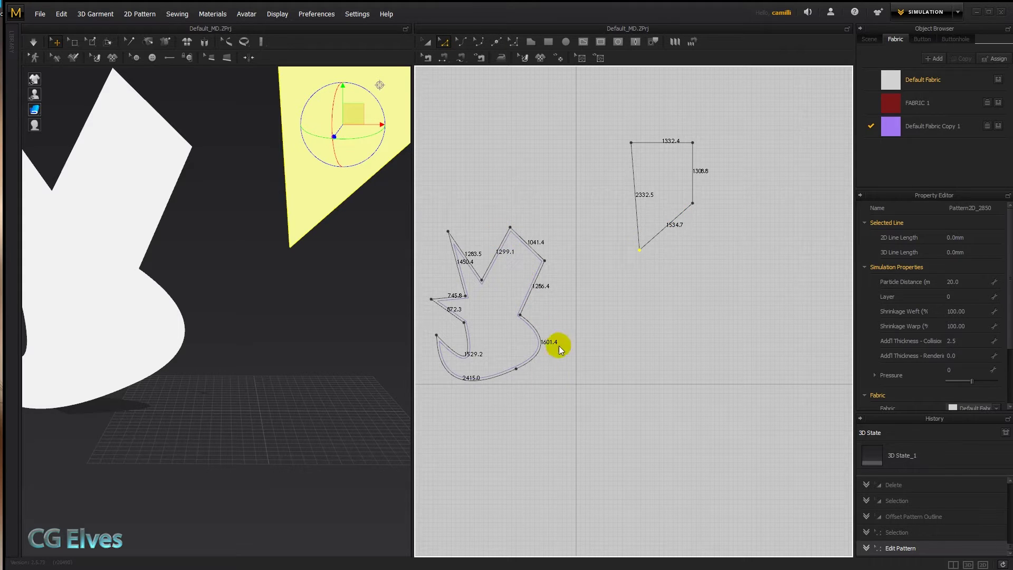
# Offset the quadrilateral's outline, setting the distance to 50 mm and then 200 mm
pyautogui.click(656, 173)
pyautogui.press('a')
pyautogui.click(656, 158)
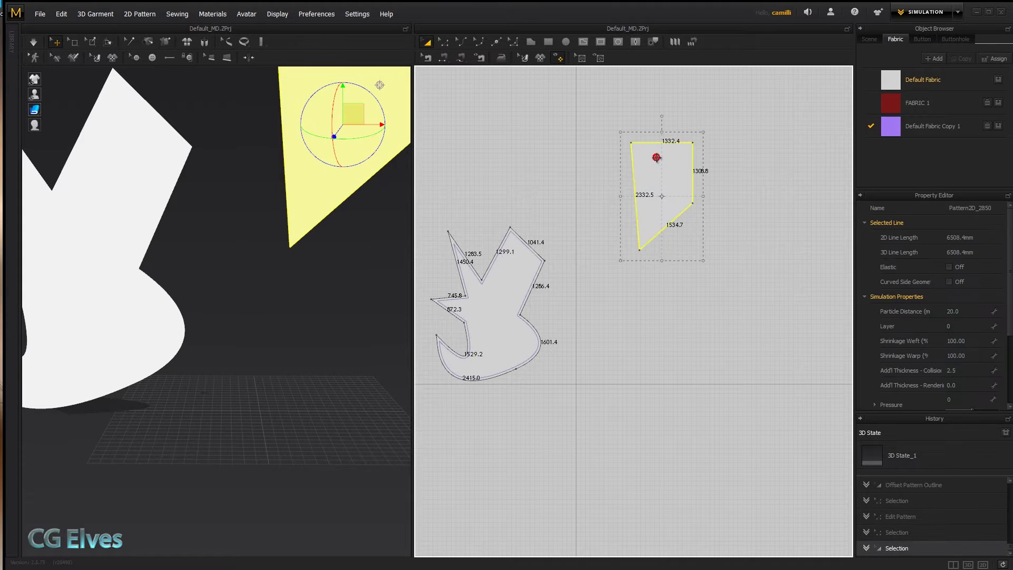
pyautogui.rightClick(656, 158)
pyautogui.click(715, 321)
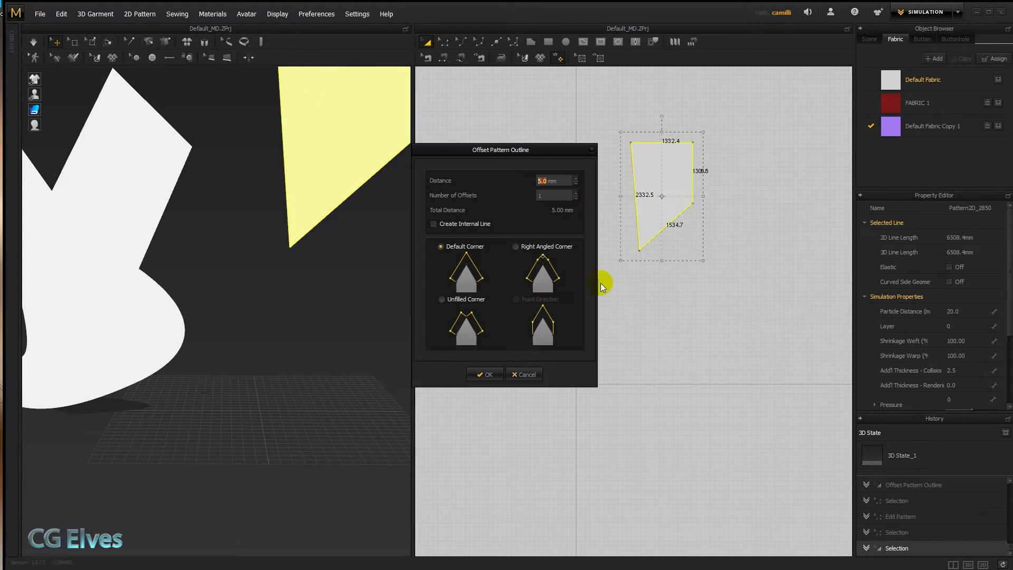
pyautogui.click(466, 299)
pyautogui.click(541, 182)
pyautogui.write('50')
pyautogui.press('Return')
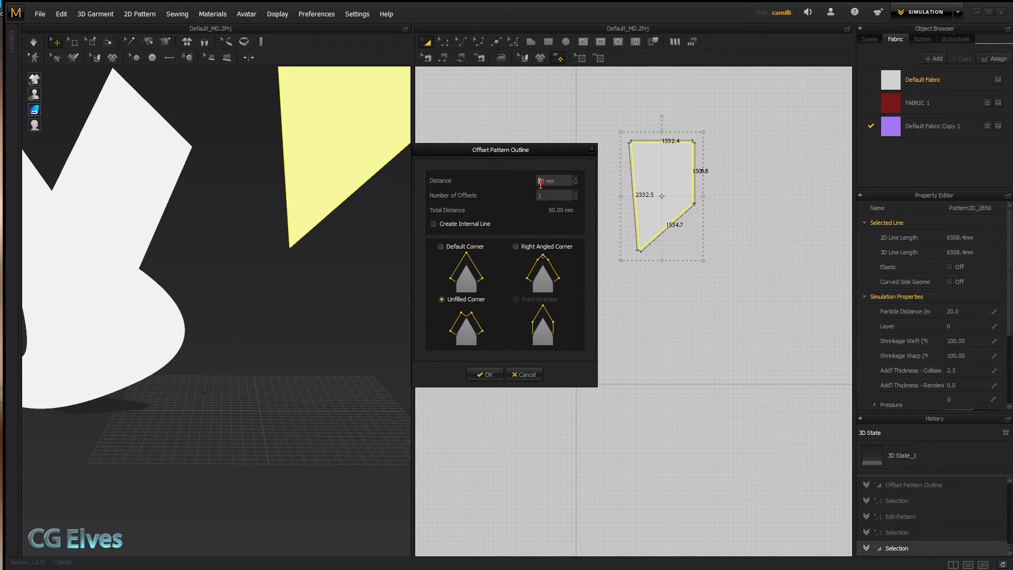
pyautogui.write('200')
pyautogui.press('Return')
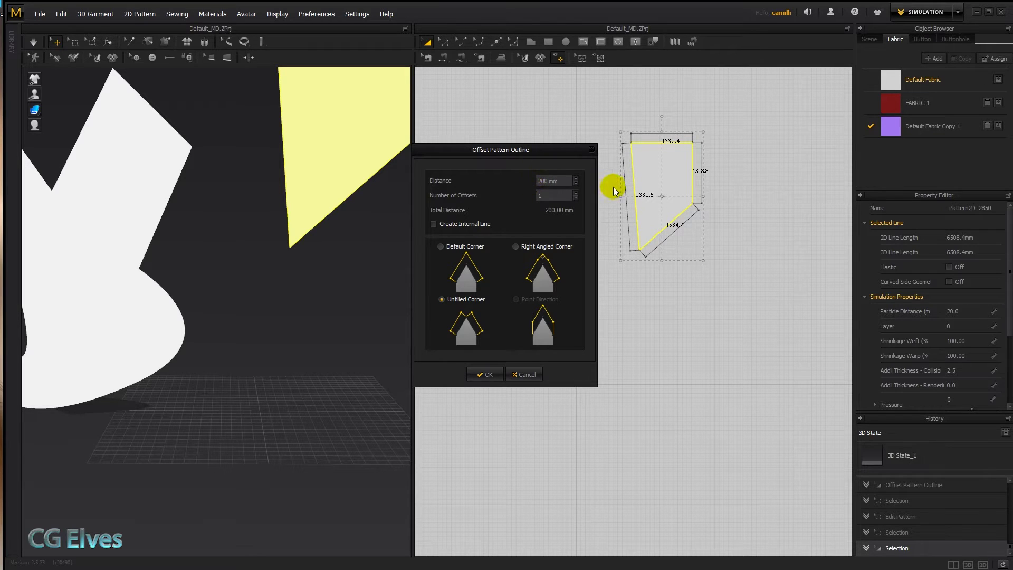
# Compare default and unfilled corners, then apply the 200 mm offset with Default Corner
pyautogui.click(440, 246)
pyautogui.click(441, 299)
pyautogui.click(638, 250)
pyautogui.click(640, 136)
pyautogui.click(681, 150)
pyautogui.click(715, 143)
pyautogui.click(441, 246)
pyautogui.click(484, 374)
pyautogui.click(674, 309)
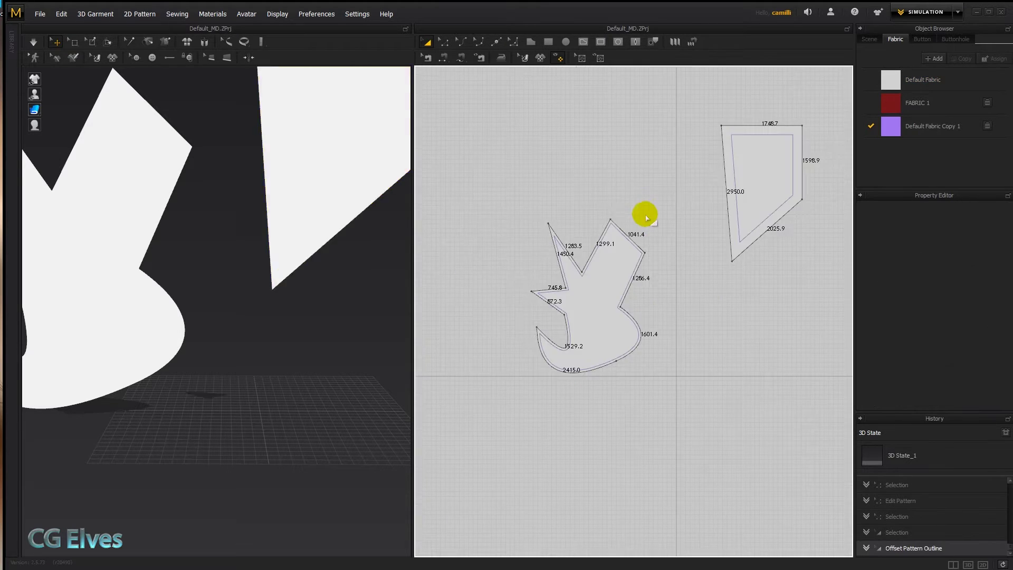
# Delete the trapezoid piece and center the jagged pattern in view
pyautogui.click(749, 155)
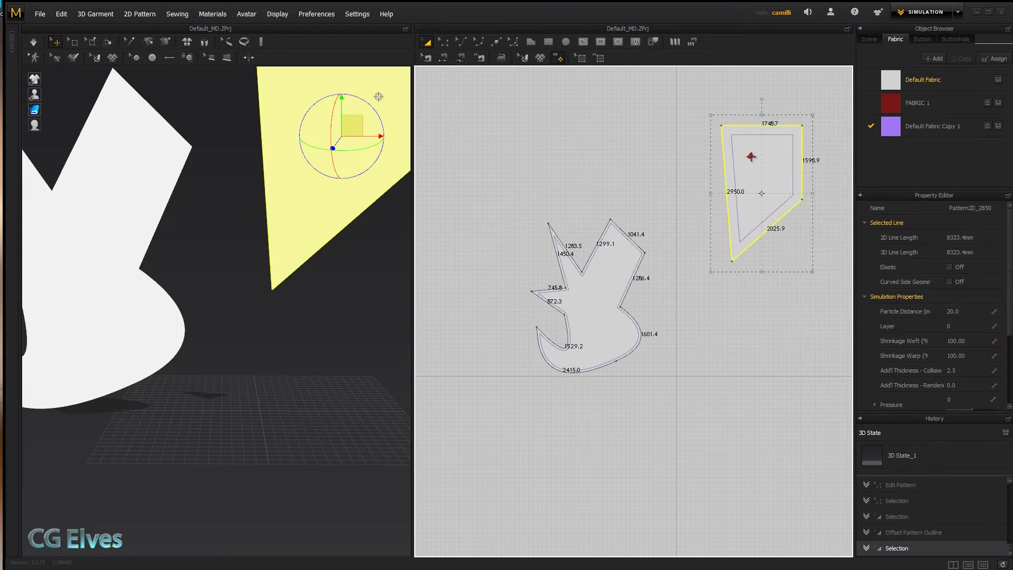
pyautogui.press('Delete')
pyautogui.scroll(3, 613, 294)
pyautogui.scroll(-2, 575, 316)
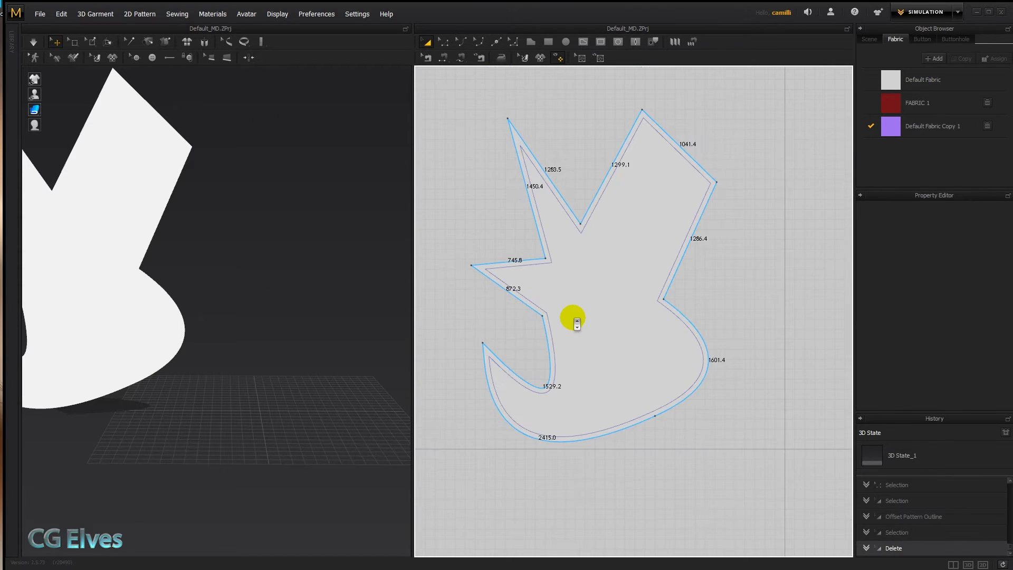
pyautogui.moveTo(574, 323); pyautogui.dragTo(571, 346, button='middle')
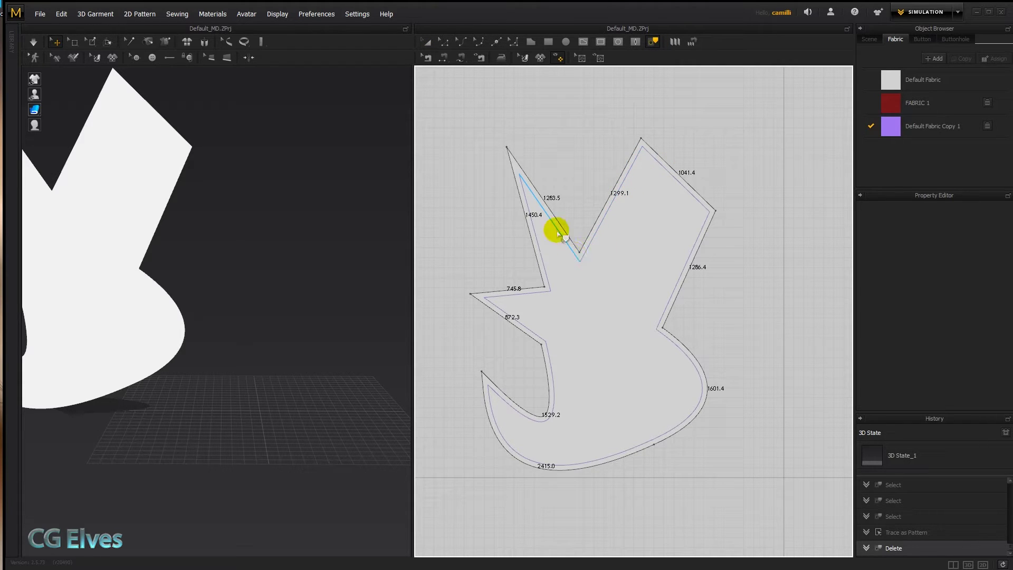
# Select the inner 1299.1, 1283.5 and 1450.4 edges and delete them with the internal line
pyautogui.click(549, 288)
pyautogui.click(616, 201)
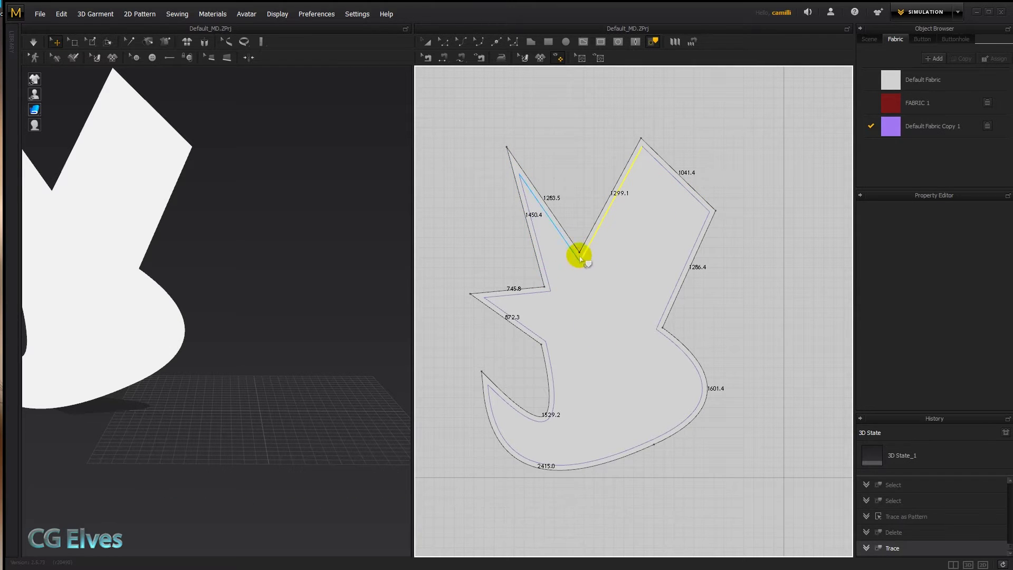
pyautogui.keyDown('shift'); pyautogui.click(551, 217); pyautogui.keyUp('shift')
pyautogui.keyDown('shift'); pyautogui.click(531, 223); pyautogui.keyUp('shift')
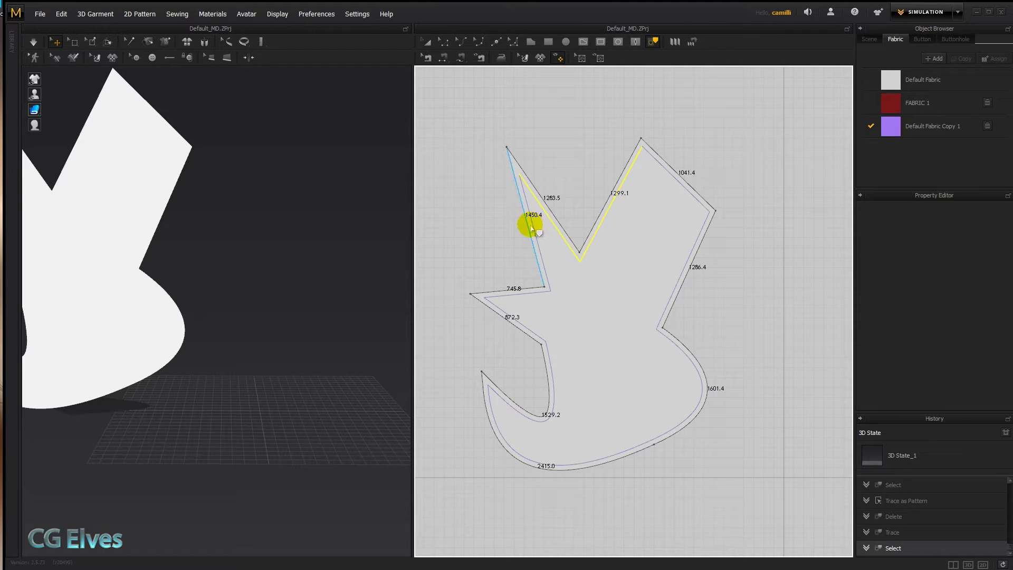
pyautogui.keyDown('shift'); pyautogui.click(533, 291); pyautogui.keyUp('shift')
pyautogui.keyDown('shift'); pyautogui.click(530, 290); pyautogui.keyUp('shift')
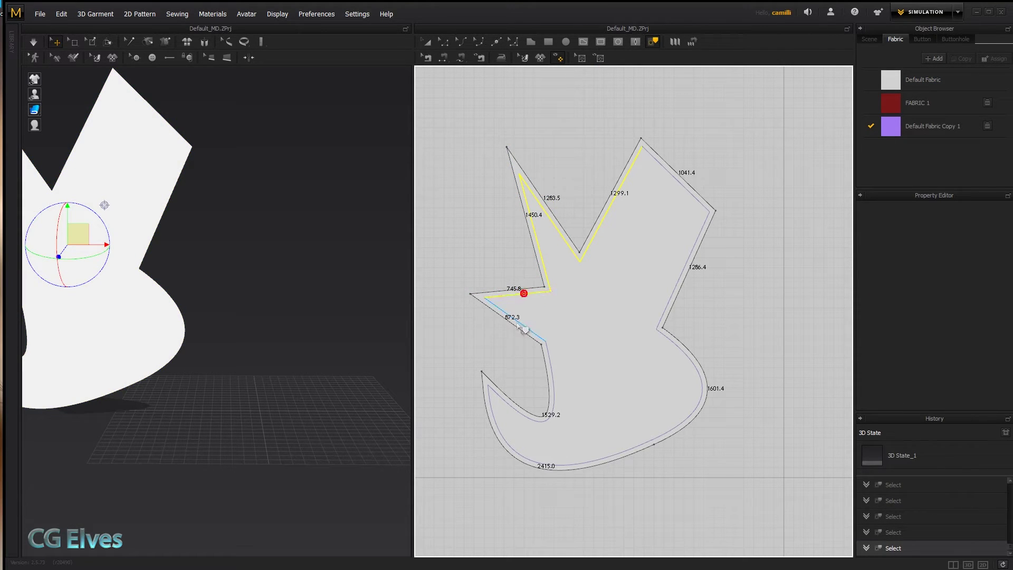
pyautogui.press('Delete')
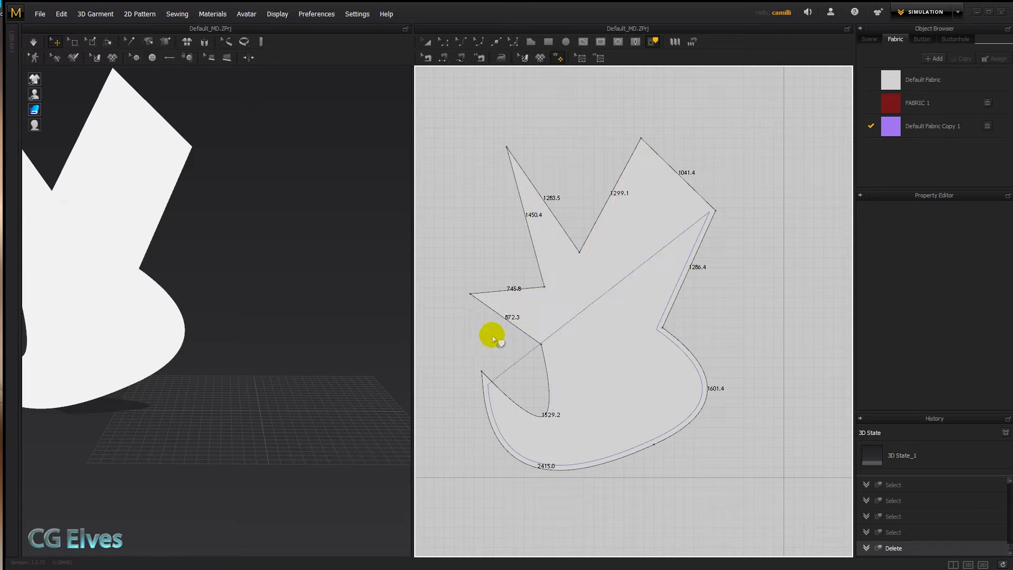
pyautogui.click(555, 333)
pyautogui.press('Delete')
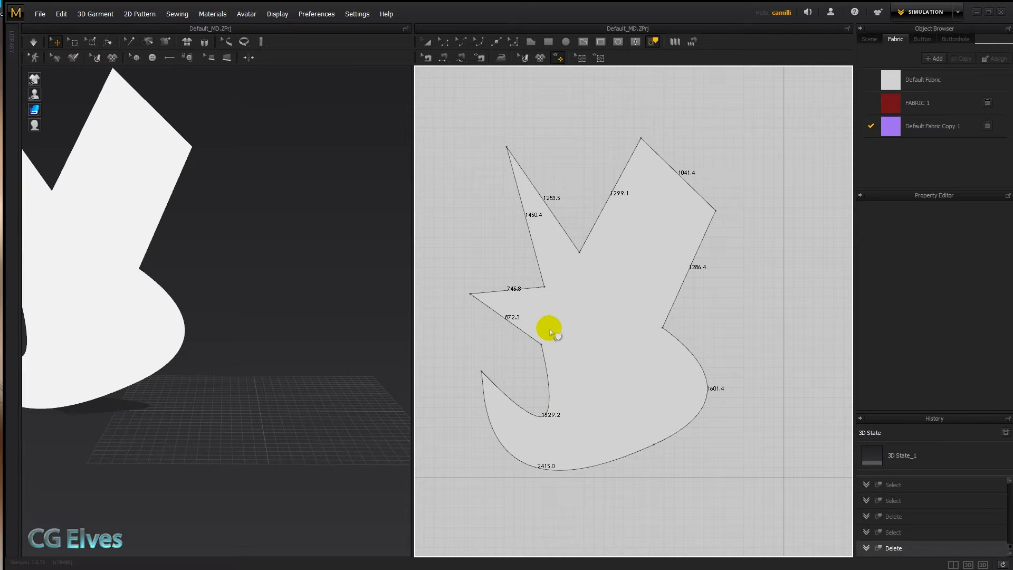
# Undo the deletions, then add the 1299.1, 1041.4, 1286.4, 1601.4, 1529.2 and 2415.0 inner edges to the trace
pyautogui.hotkey('ctrl', 'z')
pyautogui.hotkey('ctrl', 'z')
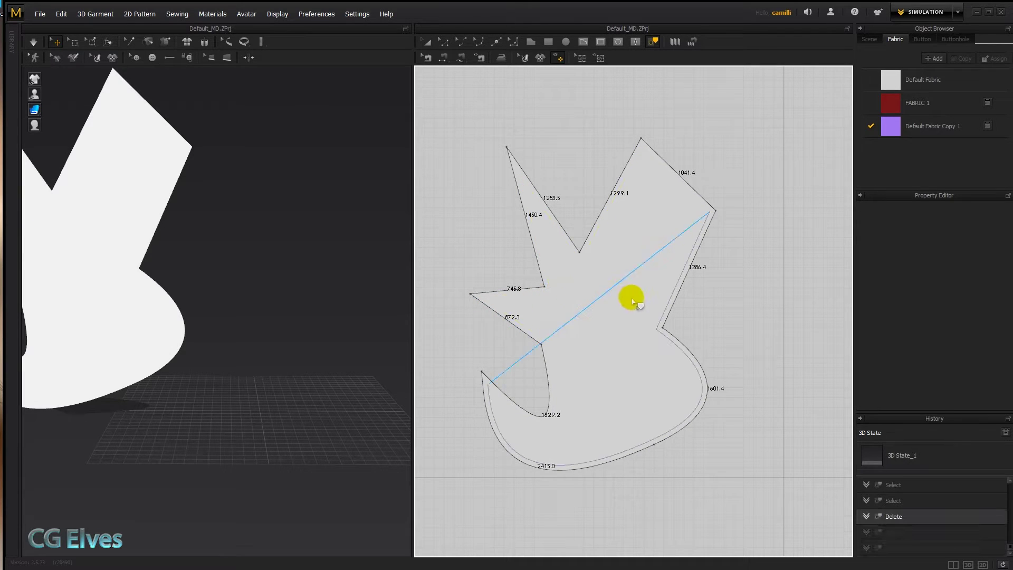
pyautogui.hotkey('ctrl', 'z')
pyautogui.keyDown('shift'); pyautogui.click(601, 235); pyautogui.keyUp('shift')
pyautogui.keyDown('shift'); pyautogui.click(667, 169); pyautogui.keyUp('shift')
pyautogui.keyDown('shift'); pyautogui.click(694, 253); pyautogui.keyUp('shift')
pyautogui.keyDown('shift'); pyautogui.click(671, 343); pyautogui.keyUp('shift')
pyautogui.keyDown('shift'); pyautogui.click(548, 358); pyautogui.keyUp('shift')
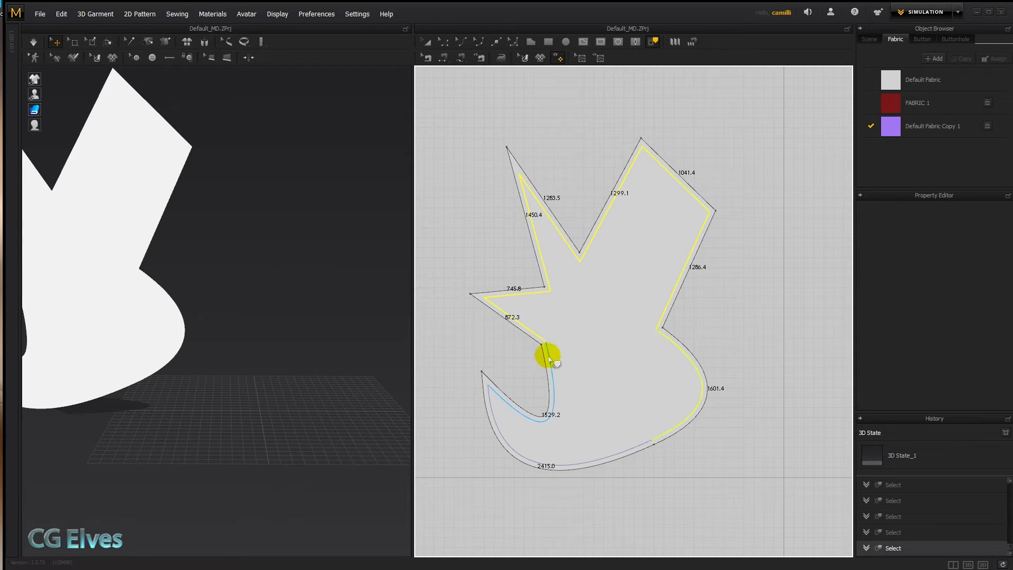
pyautogui.keyDown('shift'); pyautogui.click(590, 463); pyautogui.keyUp('shift')
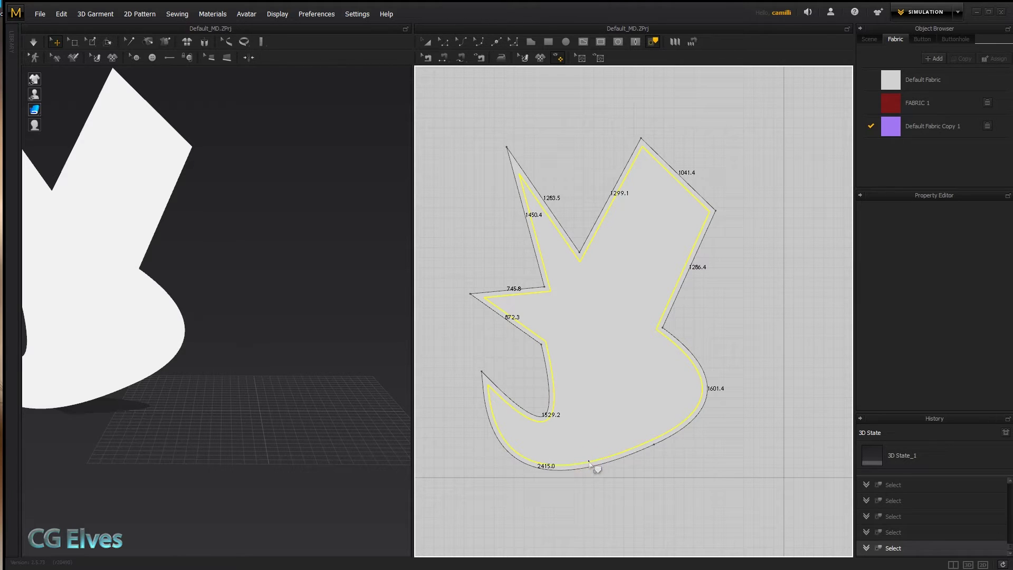
# Trace the selected inner outline as a new pattern placed right of the grey one
pyautogui.rightClick(589, 463)
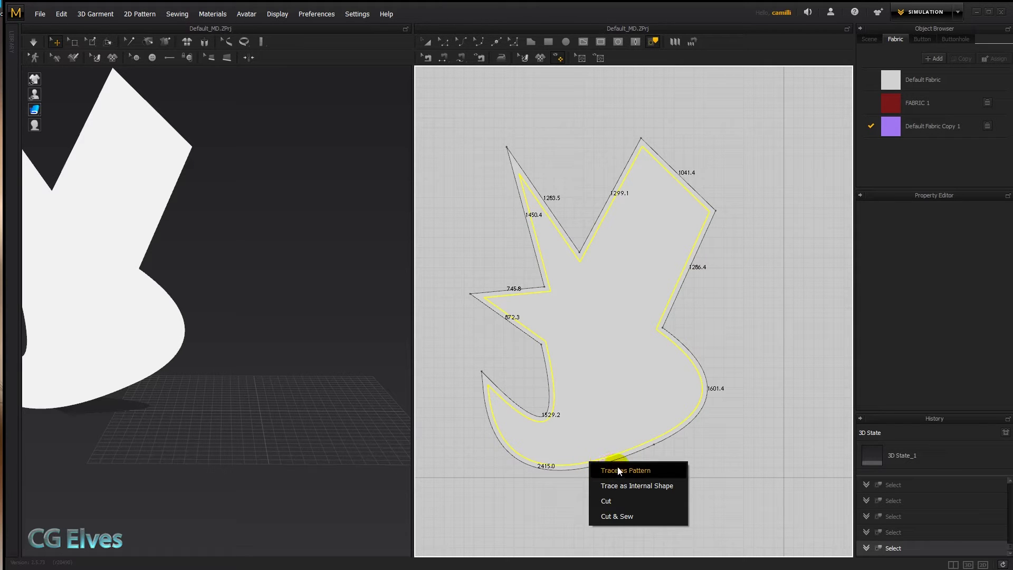
pyautogui.click(616, 469)
pyautogui.click(812, 339)
pyautogui.moveTo(811, 339); pyautogui.dragTo(712, 347, button='middle')
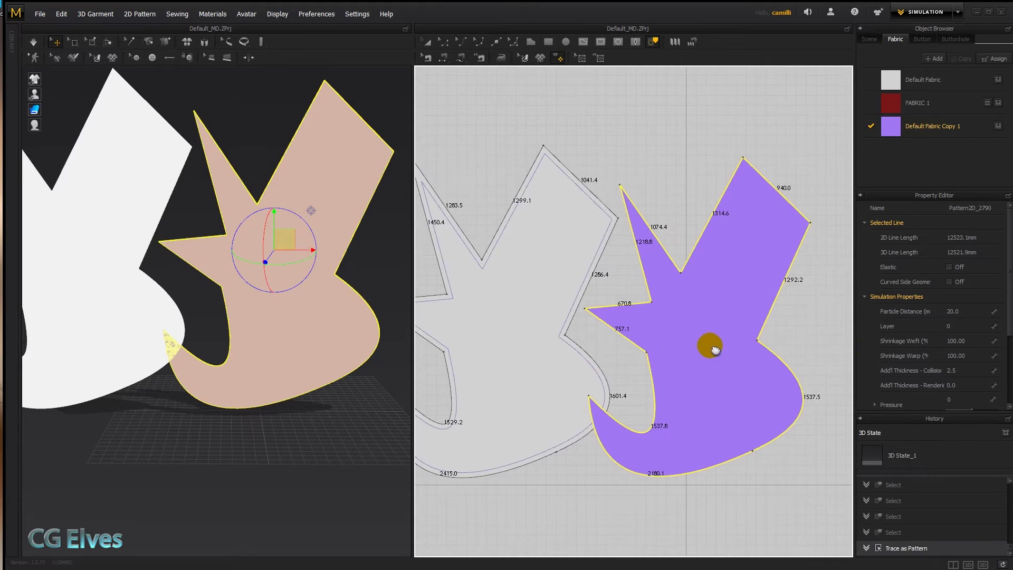
pyautogui.scroll(-3, 712, 342)
# Give the new pattern the purple Default Fabric Copy 1 fabric and move it up and right
pyautogui.press('a')
pyautogui.click(881, 132)
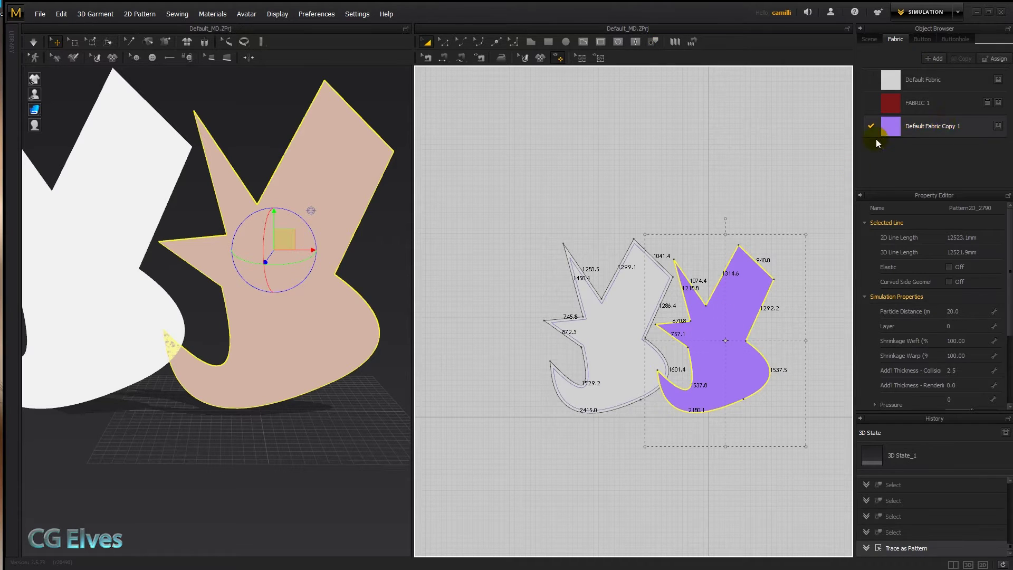
pyautogui.moveTo(714, 344); pyautogui.dragTo(736, 336)
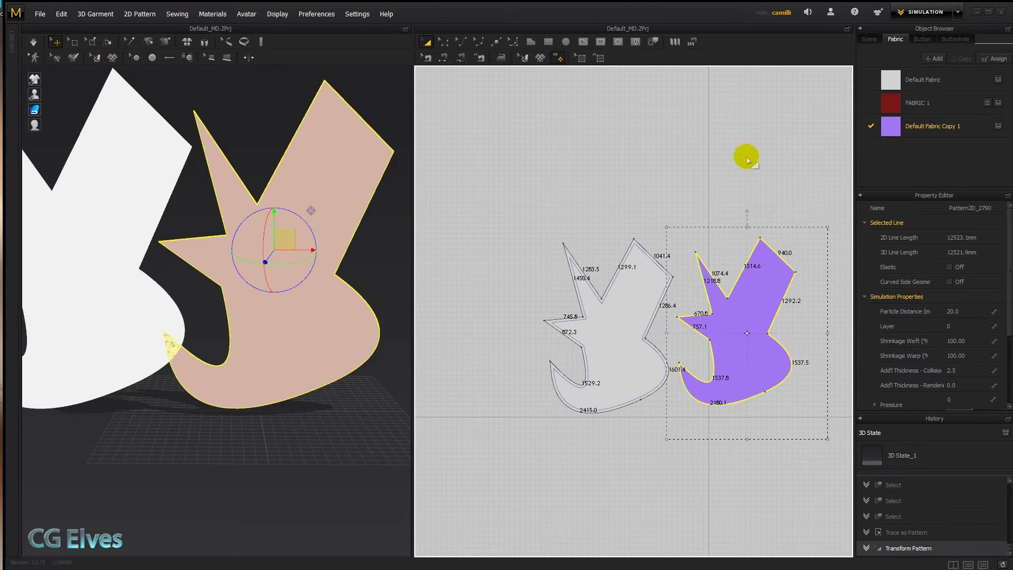
pyautogui.scroll(4, 545, 245)
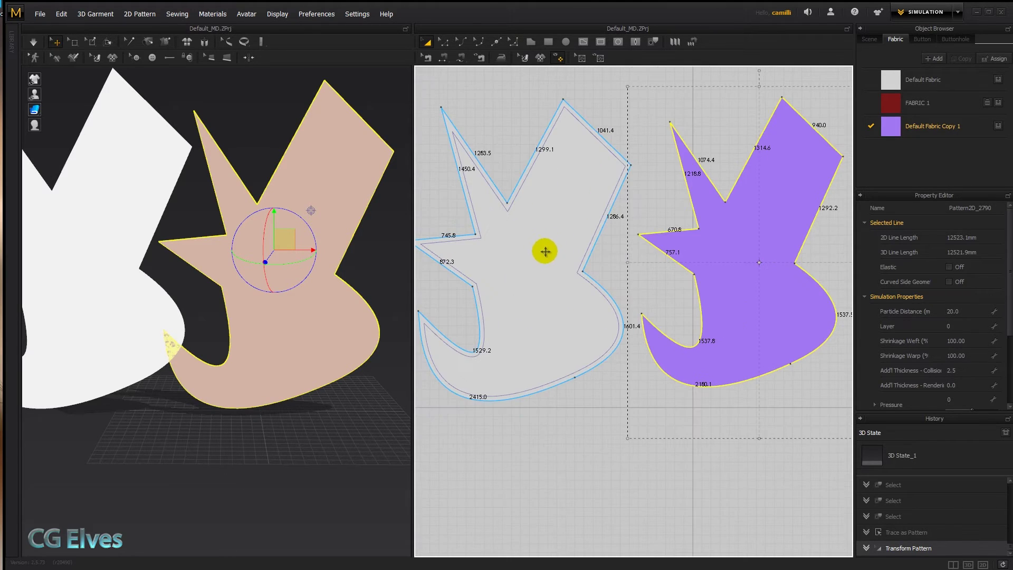
pyautogui.scroll(-2, 549, 256)
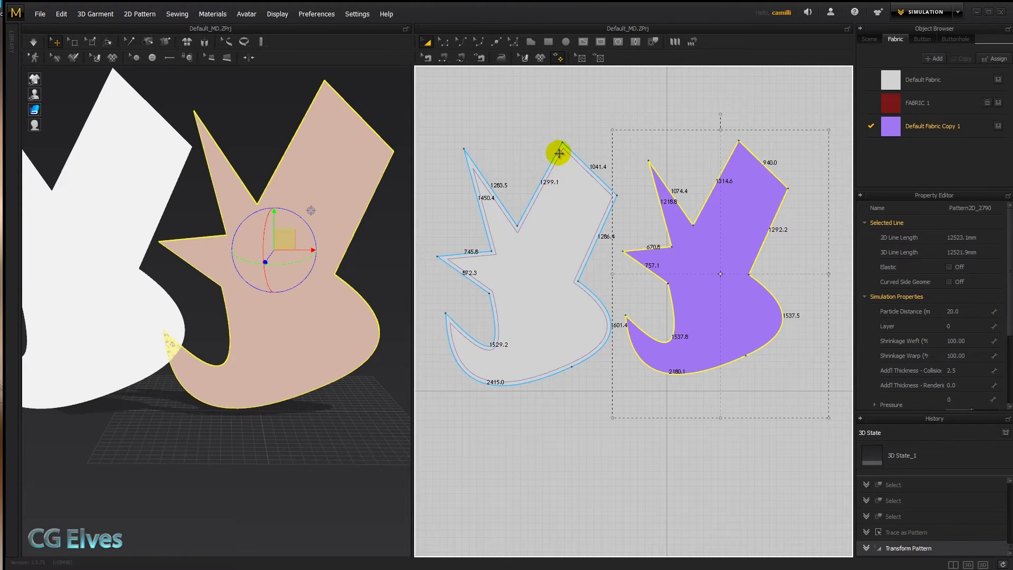
# Trace the inner outline from the 1299.1 edge round through 1041.4, 1286.4, 1529.2 and 745.8 as an internal shape
pyautogui.click(653, 42)
pyautogui.click(536, 199)
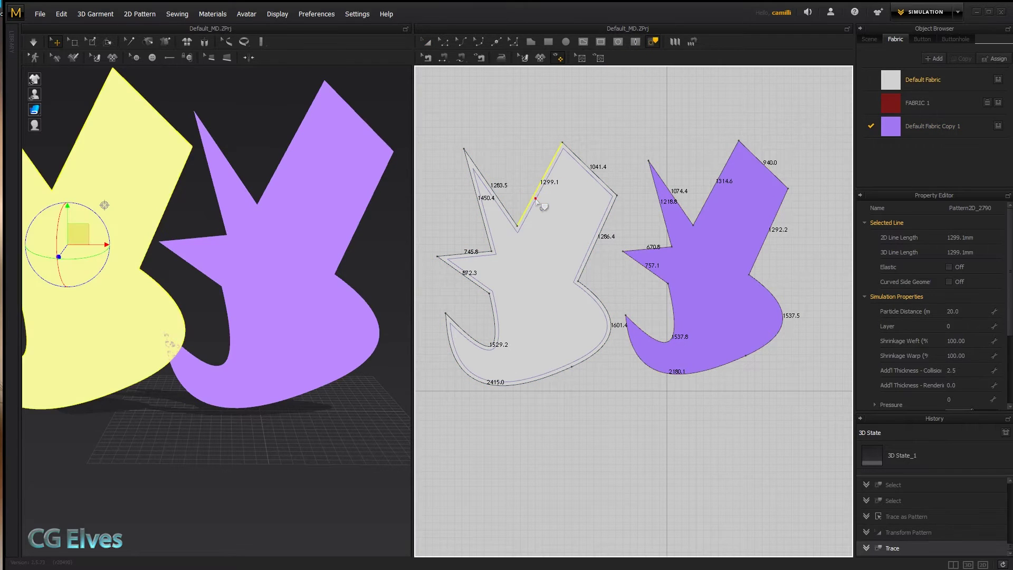
pyautogui.click(582, 178)
pyautogui.click(585, 170)
pyautogui.click(591, 173)
pyautogui.click(590, 295)
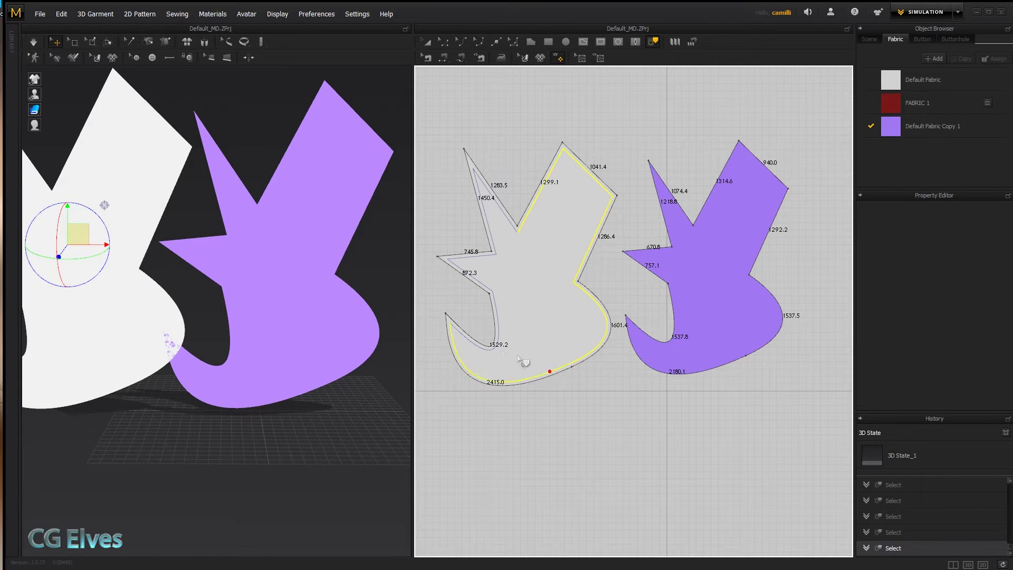
pyautogui.click(496, 344)
pyautogui.click(492, 314)
pyautogui.click(493, 255)
pyautogui.rightClick(513, 228)
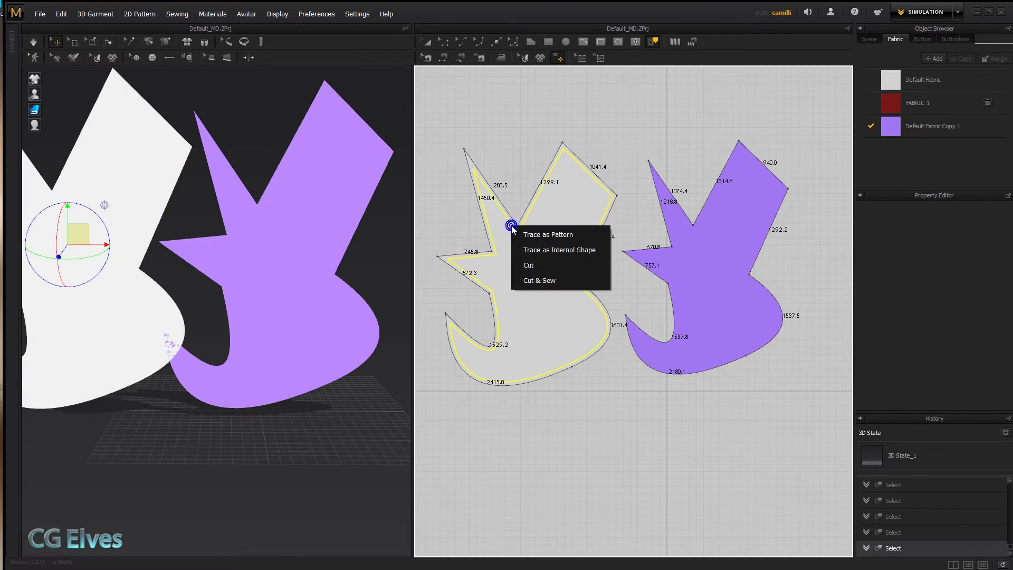
pyautogui.click(550, 250)
pyautogui.press('a')
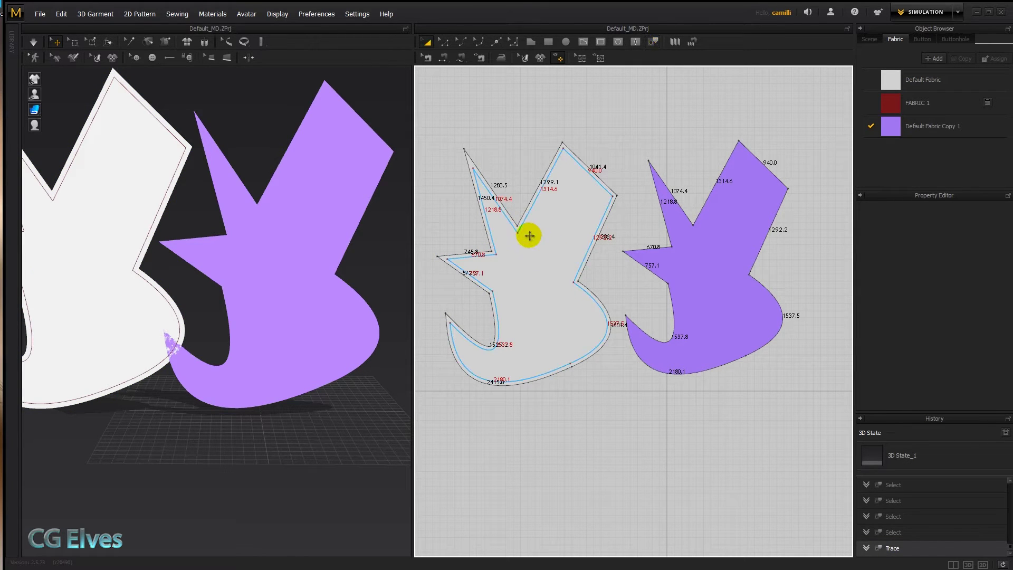
pyautogui.click(525, 219)
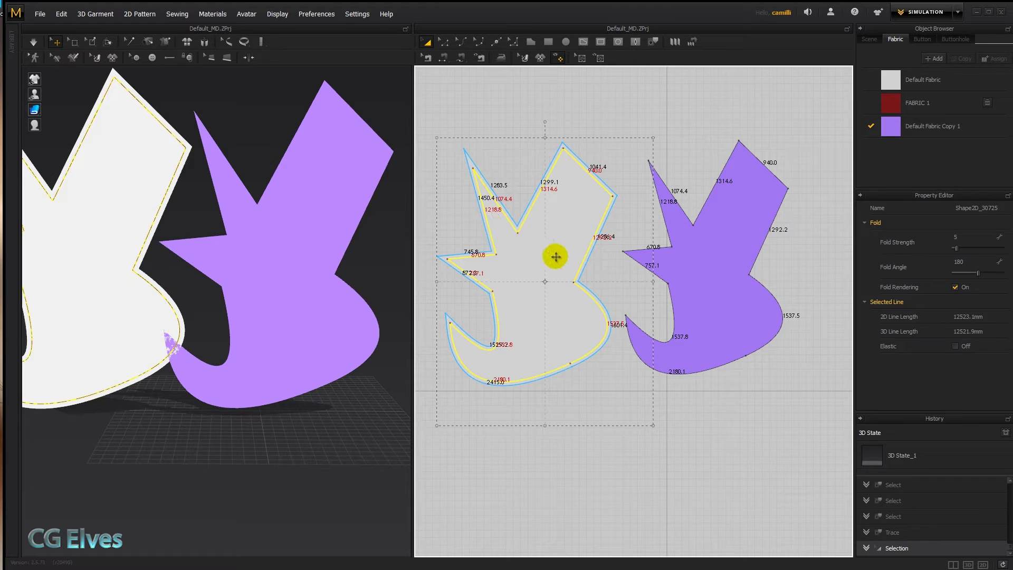
pyautogui.scroll(-1, 554, 255)
pyautogui.scroll(2, 553, 262)
pyautogui.moveTo(560, 268); pyautogui.dragTo(574, 295, button='middle')
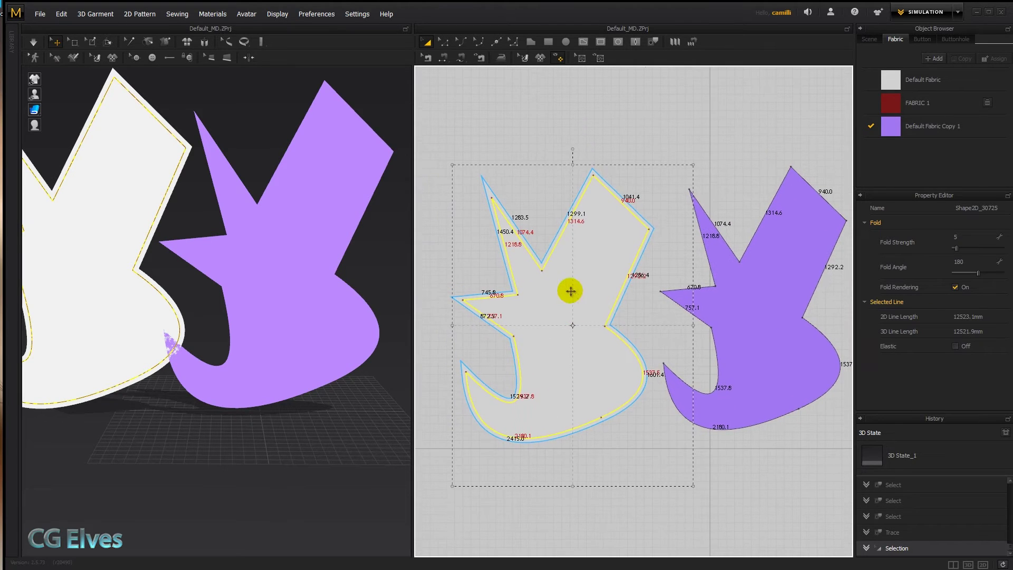
pyautogui.rightClick(584, 224)
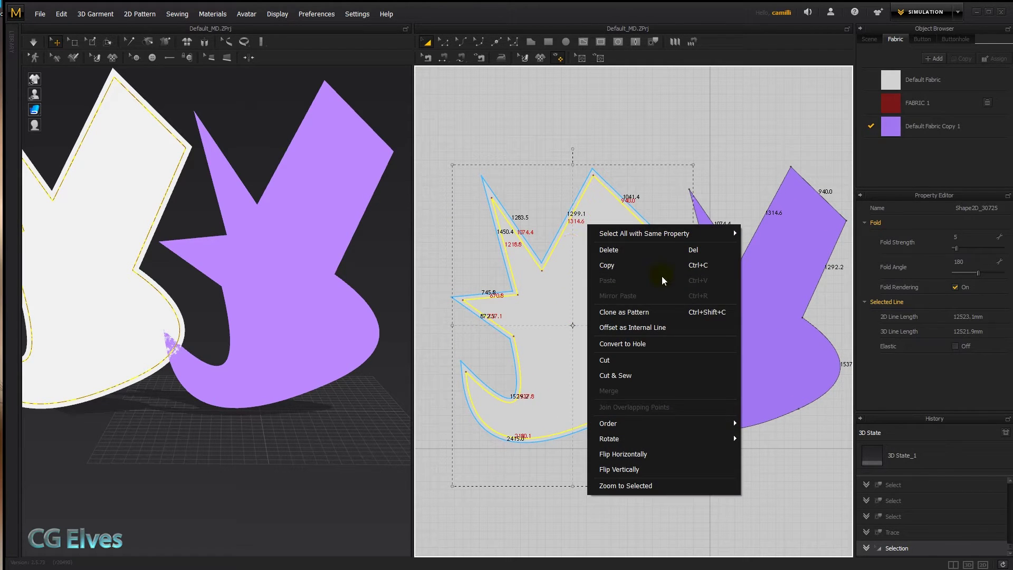
pyautogui.click(638, 349)
pyautogui.moveTo(157, 186); pyautogui.dragTo(179, 179, button='right')
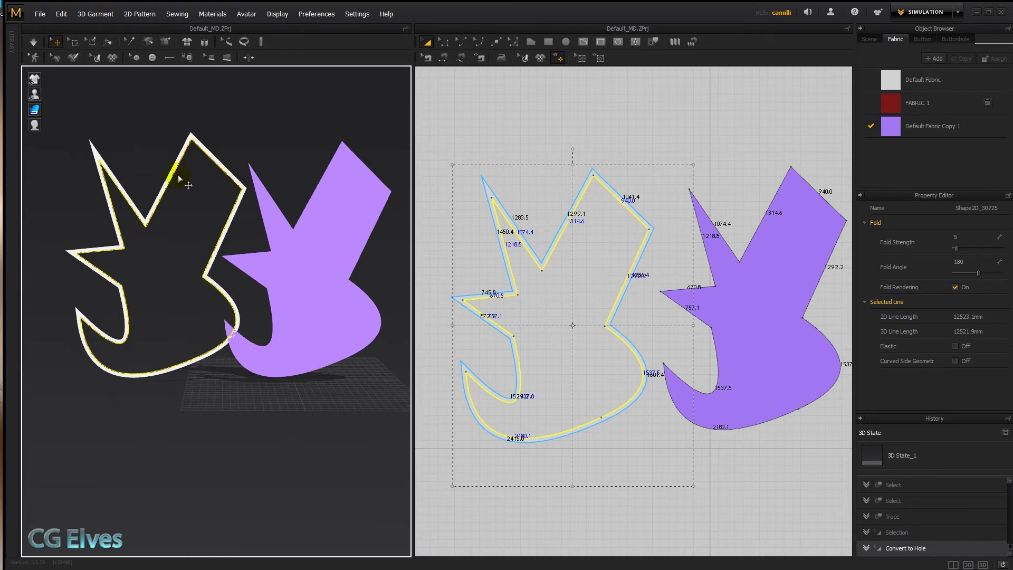
pyautogui.hotkey('ctrl', 'z')
pyautogui.rightClick(570, 261)
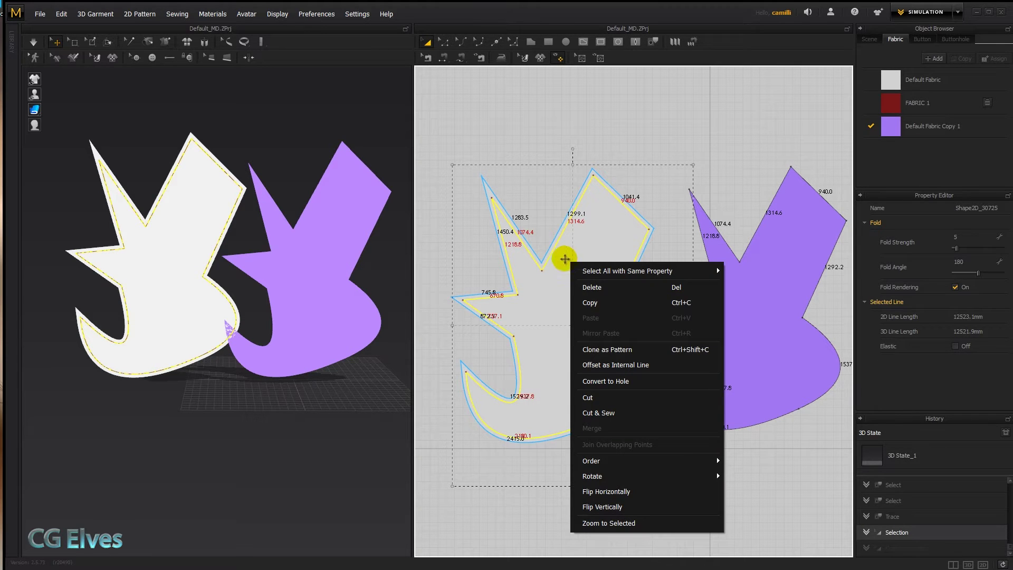
pyautogui.click(607, 349)
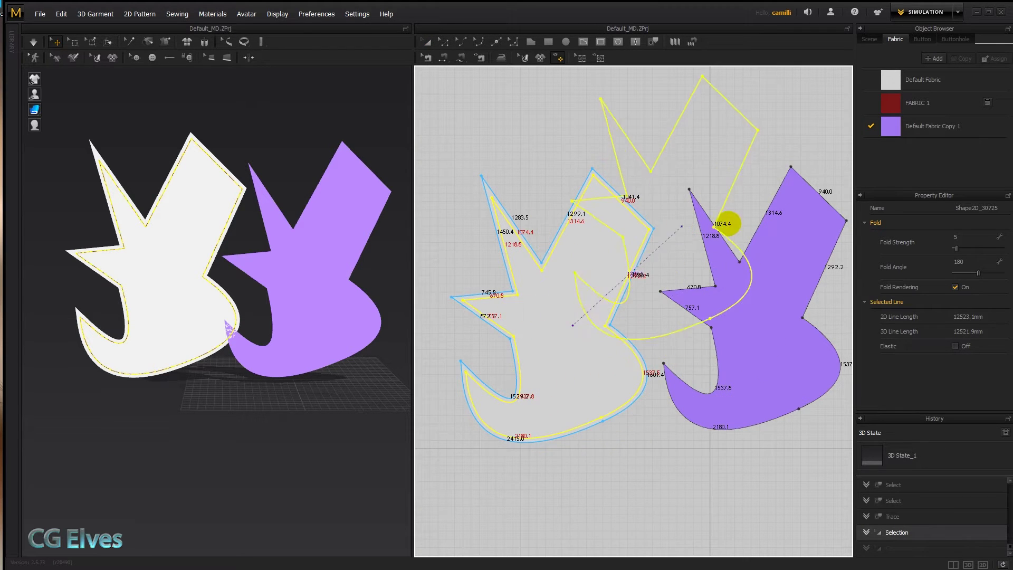
pyautogui.click(717, 178)
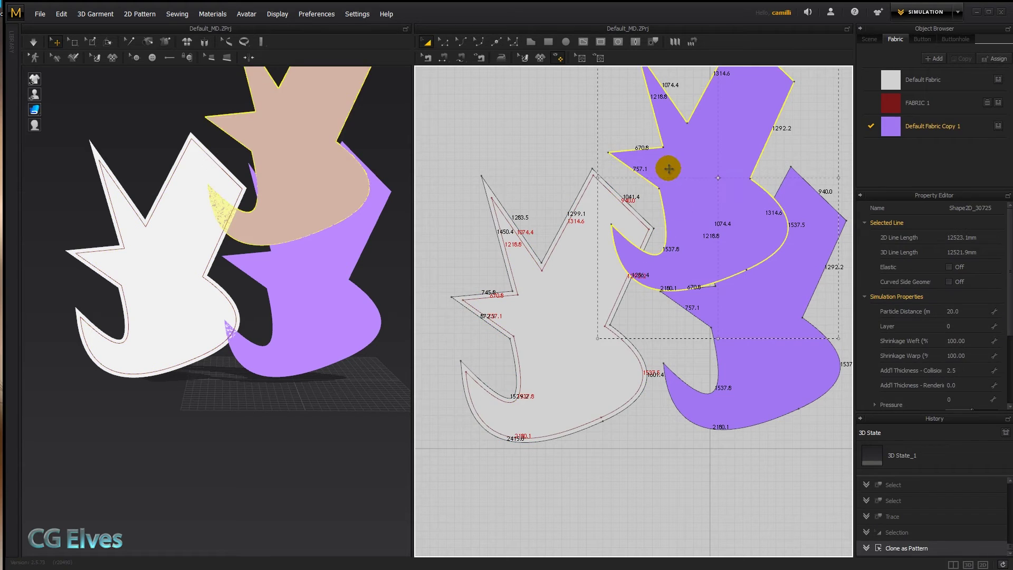
pyautogui.press('Delete')
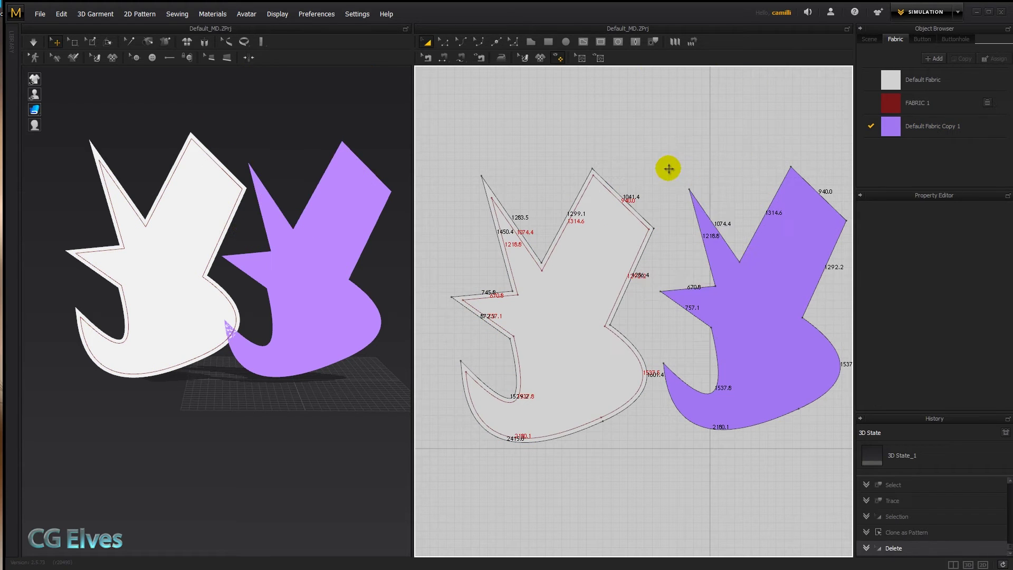
pyautogui.click(704, 218)
# Sew the purple pattern's outline to the grey pattern's inner outline with a free seam
pyautogui.press('m')
pyautogui.click(689, 190)
pyautogui.moveTo(689, 190); pyautogui.dragTo(492, 202)
pyautogui.click(491, 198)
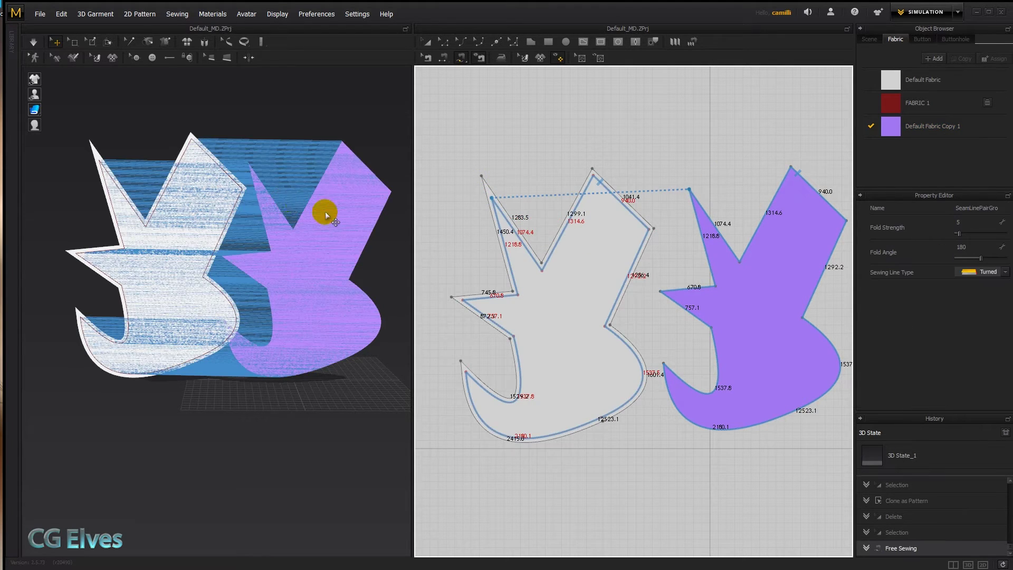
# Superimpose the purple piece over the grey one in the 3D view
pyautogui.rightClick(332, 214)
pyautogui.click(374, 480)
pyautogui.click(292, 394)
pyautogui.click(198, 122)
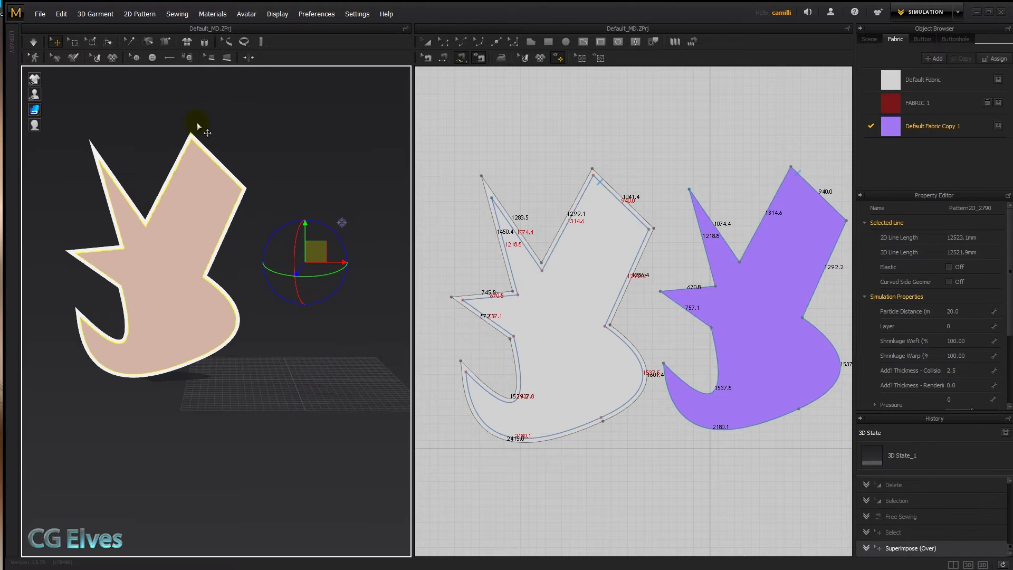
pyautogui.click(193, 133)
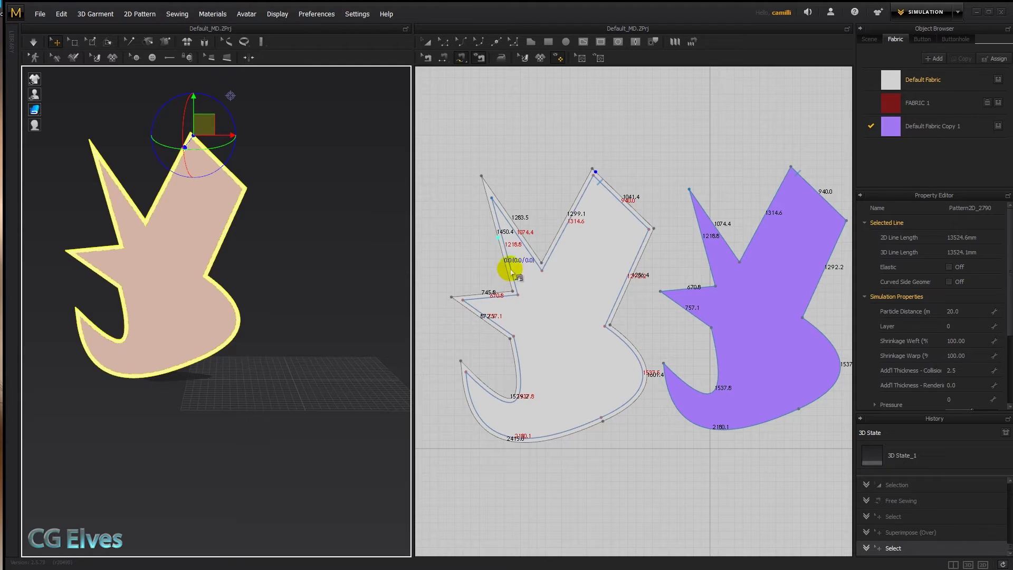
# Freeze the grey pattern, run the simulation briefly, then select the inner fold shape
pyautogui.rightClick(209, 123)
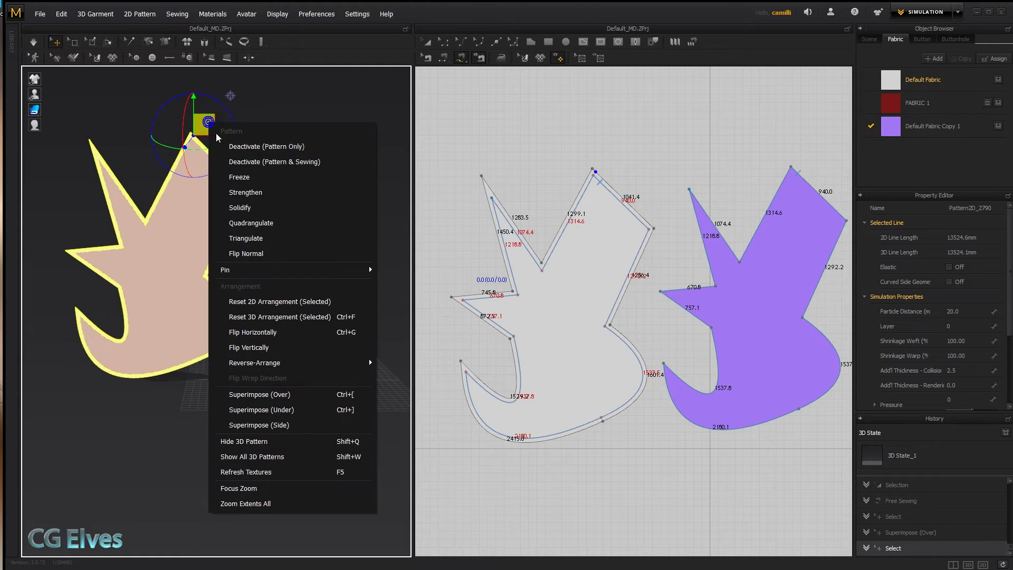
pyautogui.click(240, 178)
pyautogui.press('space')
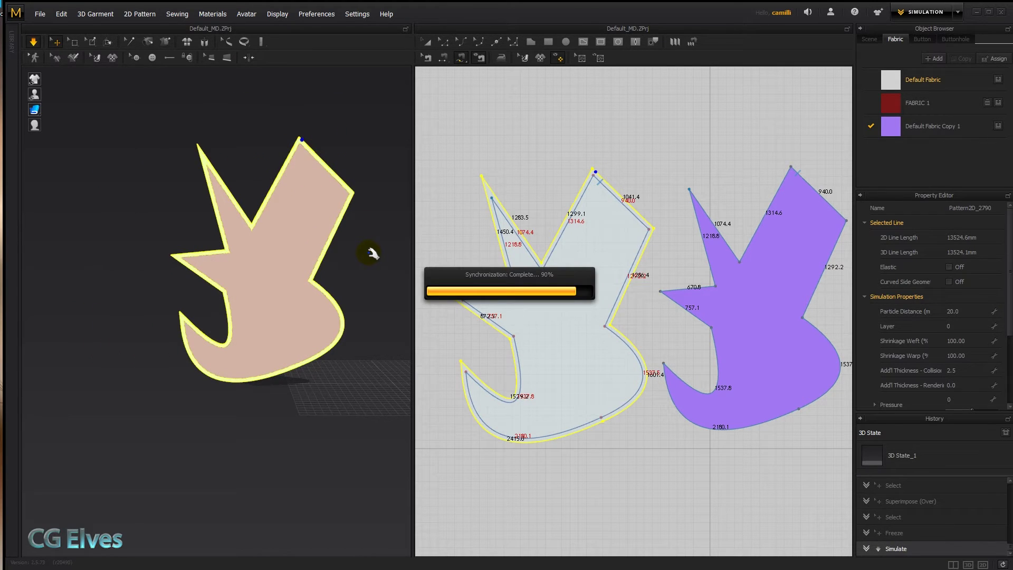
pyautogui.click(369, 259)
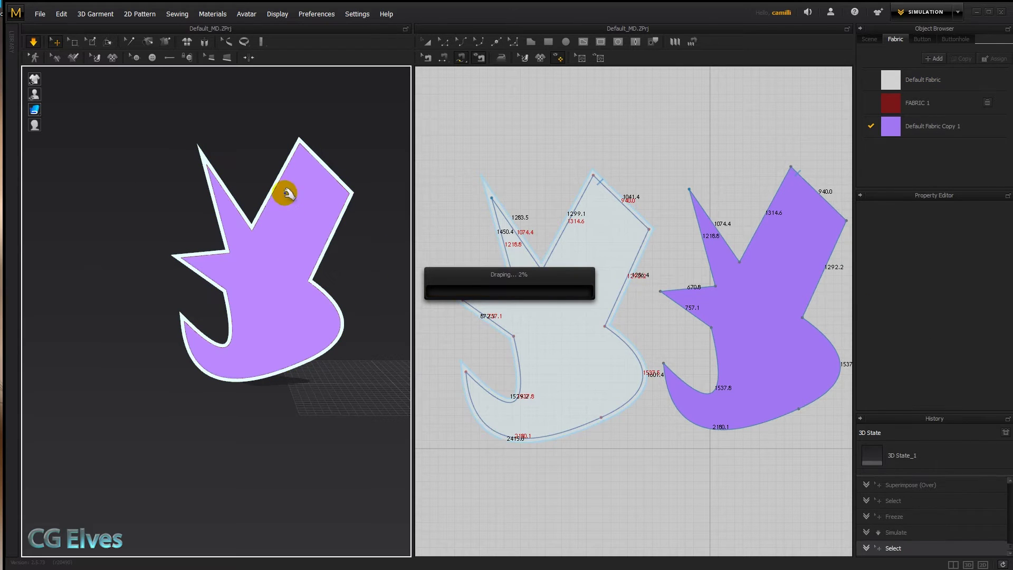
pyautogui.press('space')
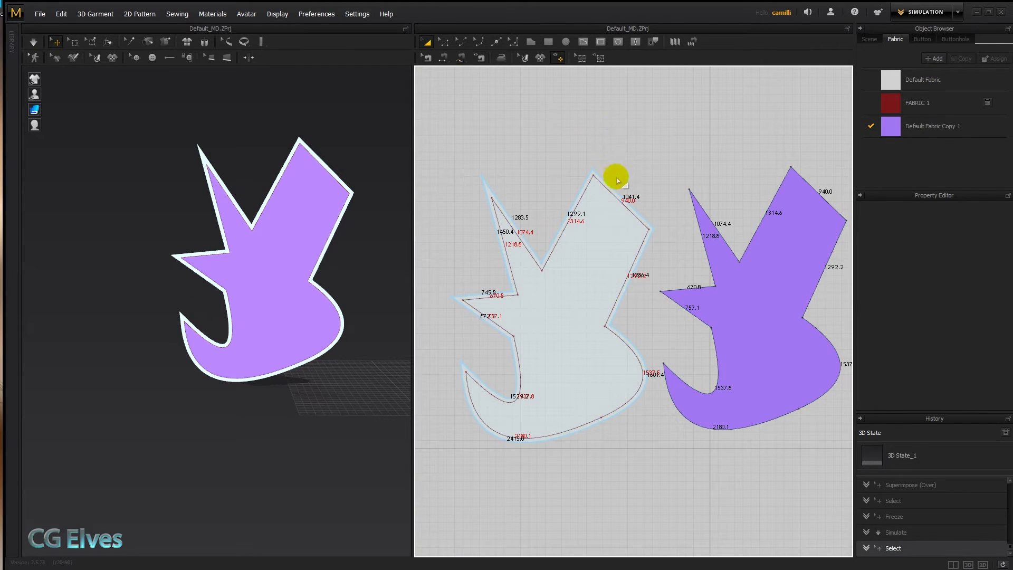
pyautogui.click(595, 180)
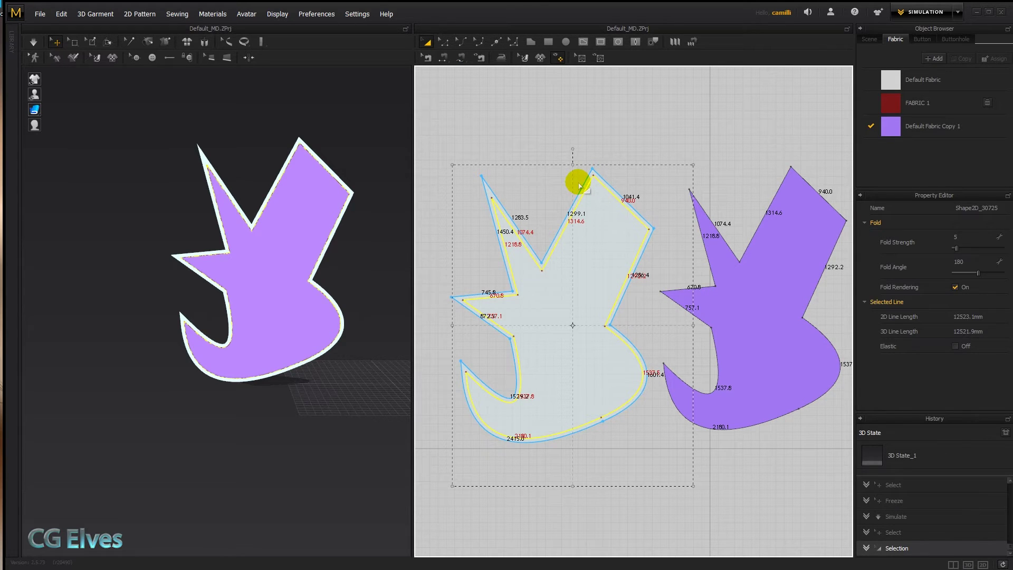
# Delete the fold shape and clone the purple piece as an internal shape on the grey pattern
pyautogui.press('Delete')
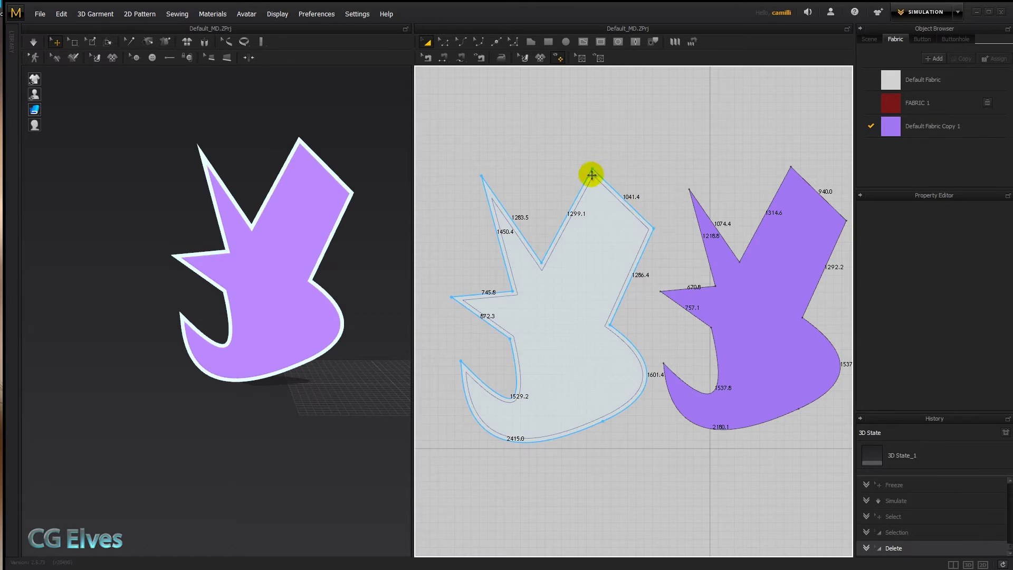
pyautogui.click(720, 252)
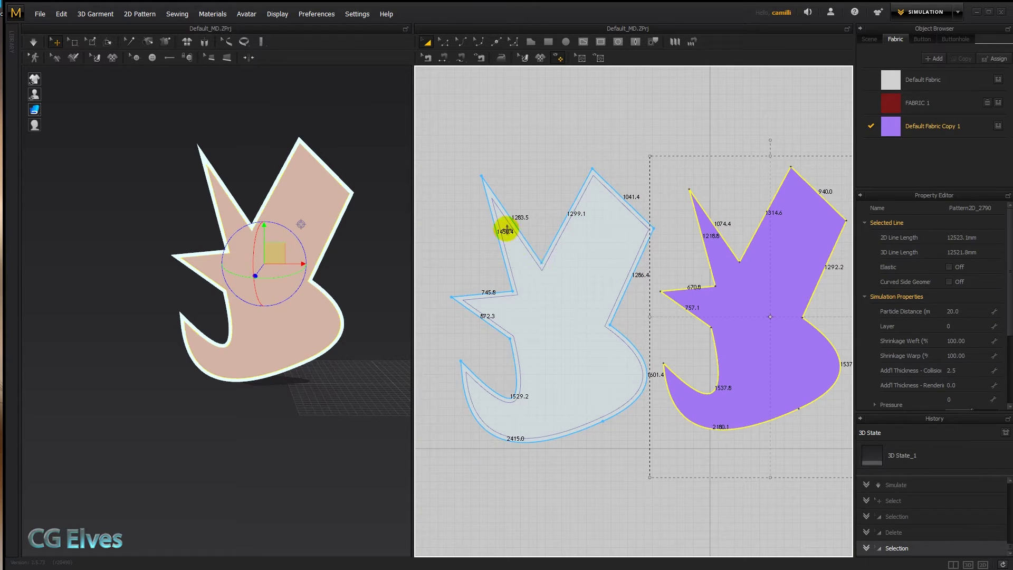
pyautogui.rightClick(713, 244)
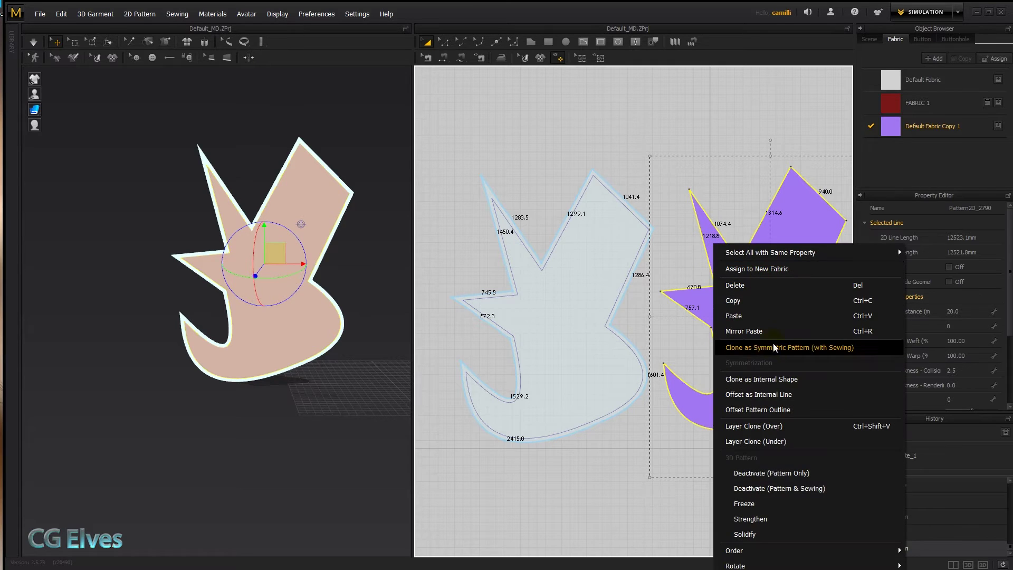
pyautogui.click(773, 378)
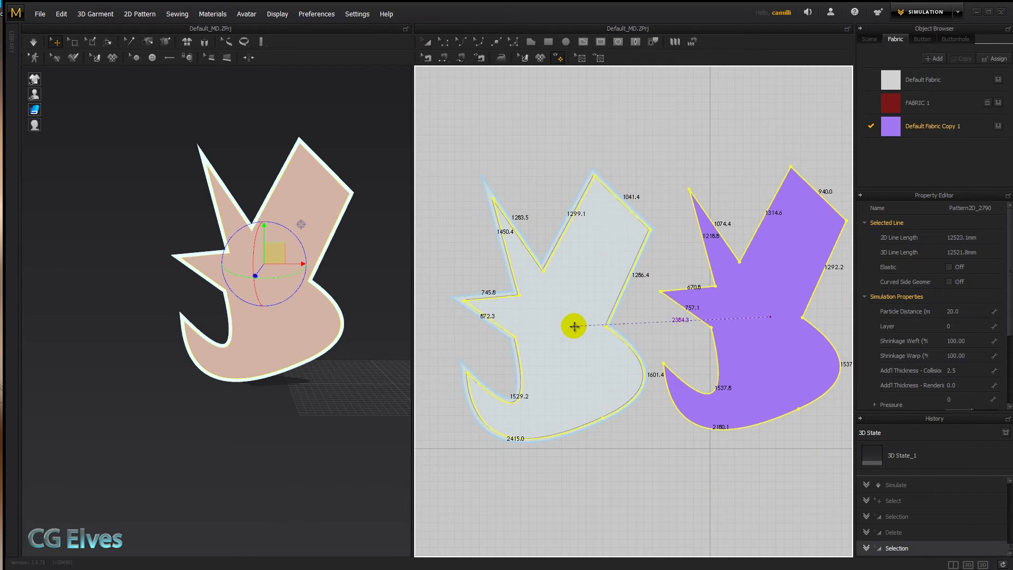
pyautogui.click(554, 282)
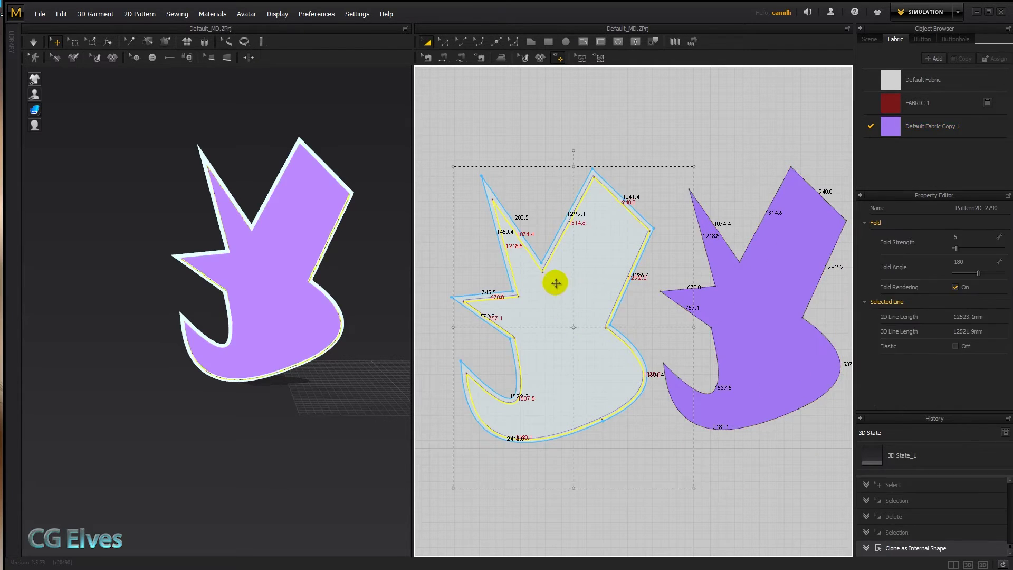
pyautogui.scroll(5, 553, 277)
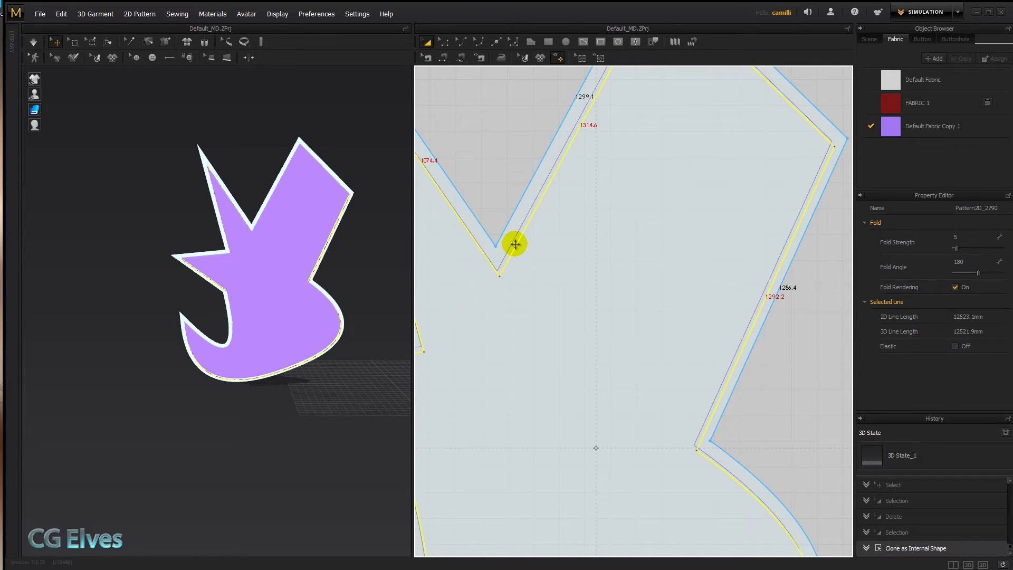
pyautogui.click(515, 244)
pyautogui.scroll(-5, 517, 243)
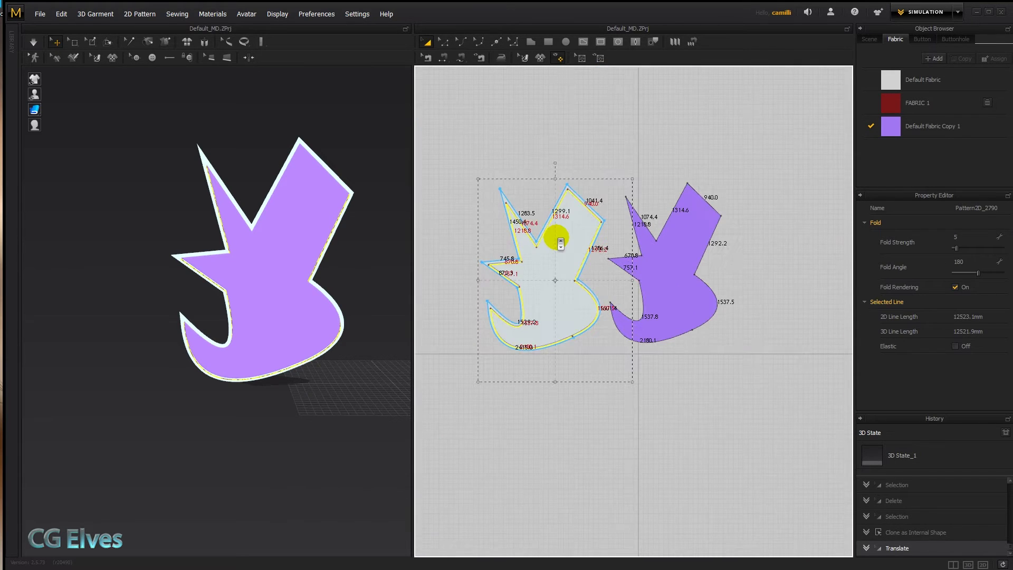
# Delete the cloned internal shape and the purple pattern piece
pyautogui.press('Delete')
pyautogui.click(669, 249)
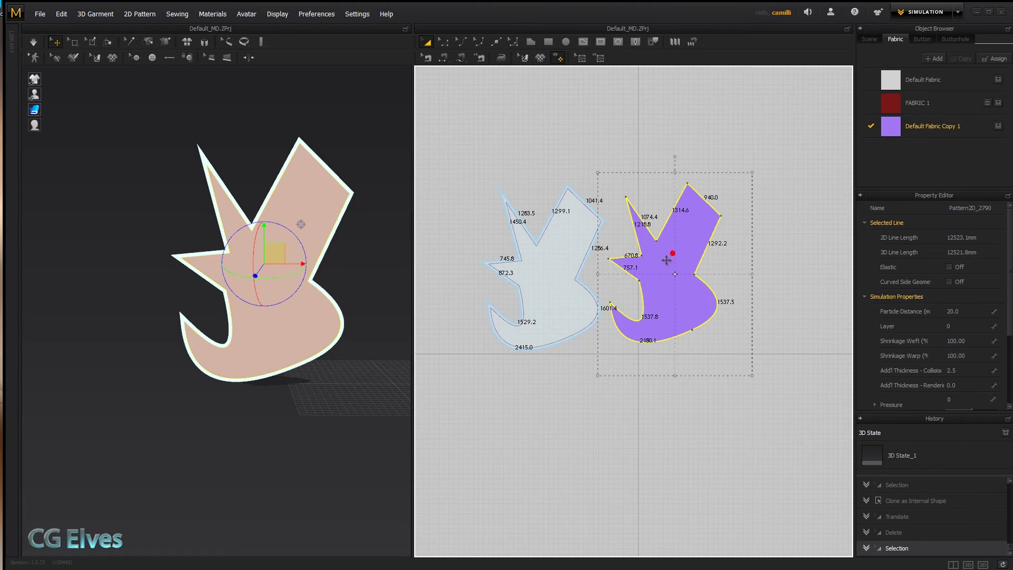
pyautogui.press('Delete')
pyautogui.scroll(5, 534, 253)
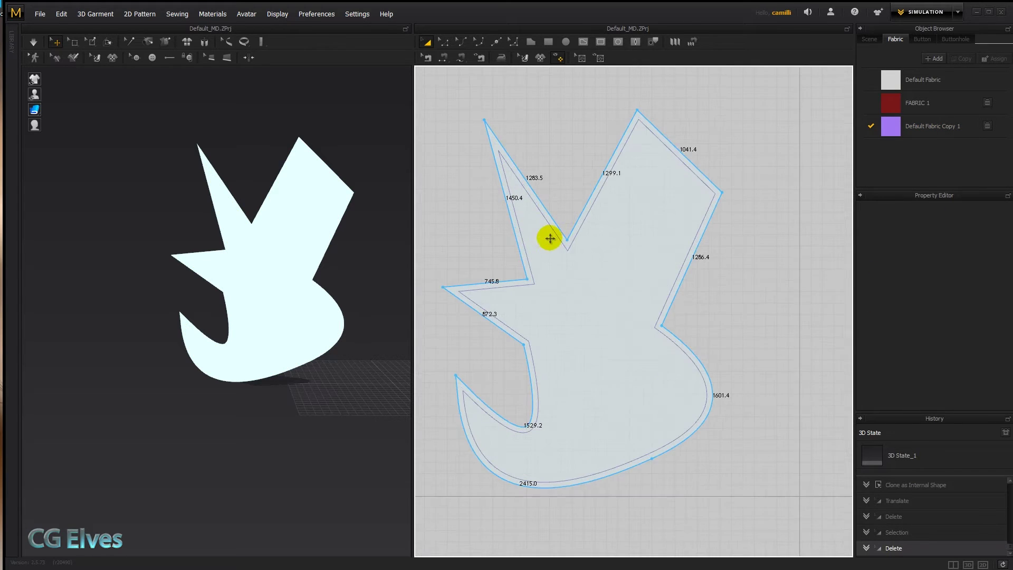
pyautogui.scroll(5, 896, 499)
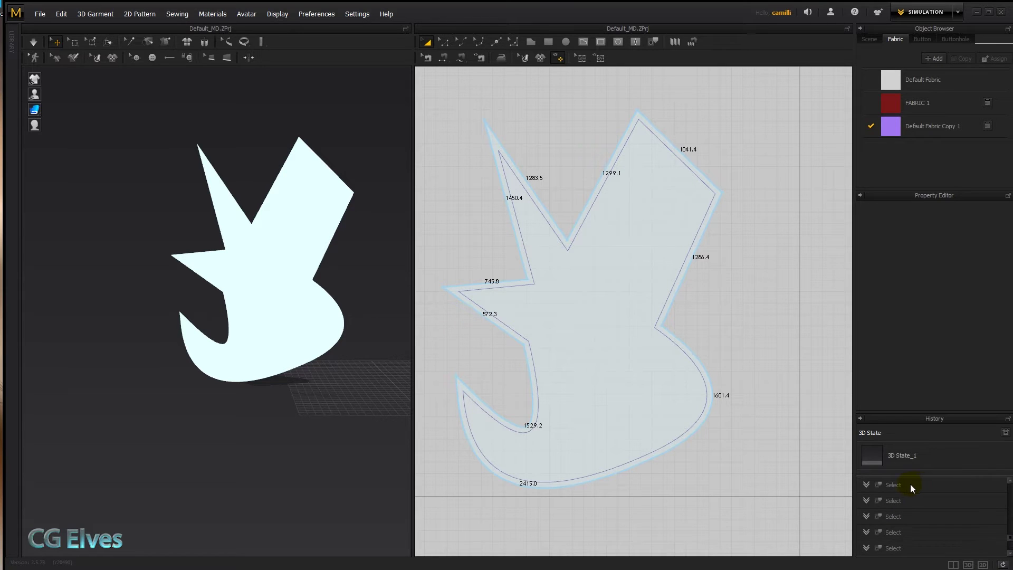
# Revert to an earlier History state and apply a 50 mm outline offset to the grey pattern
pyautogui.click(908, 485)
pyautogui.rightClick(634, 158)
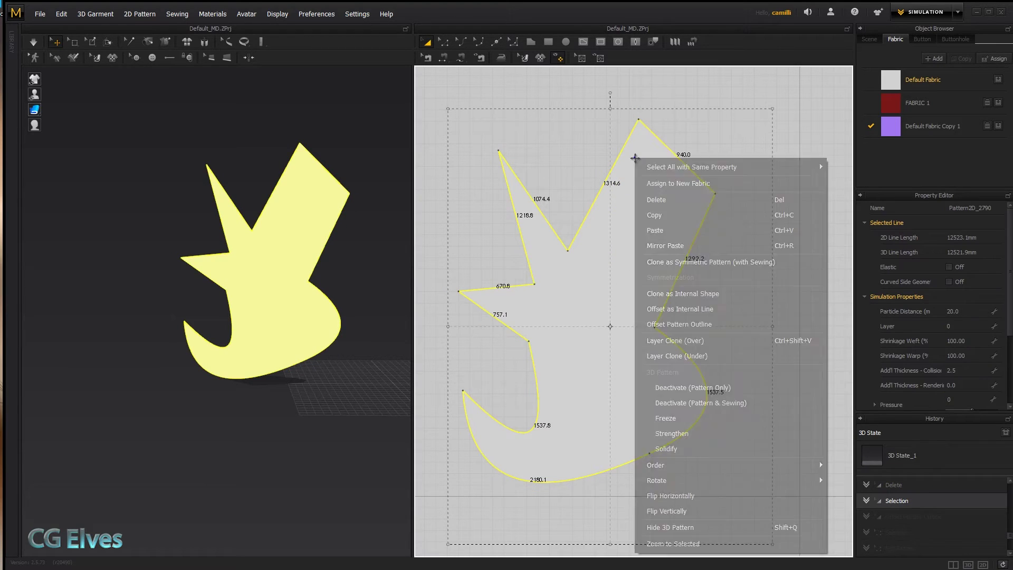
pyautogui.click(685, 324)
pyautogui.write('50')
pyautogui.moveTo(509, 167); pyautogui.dragTo(375, 160)
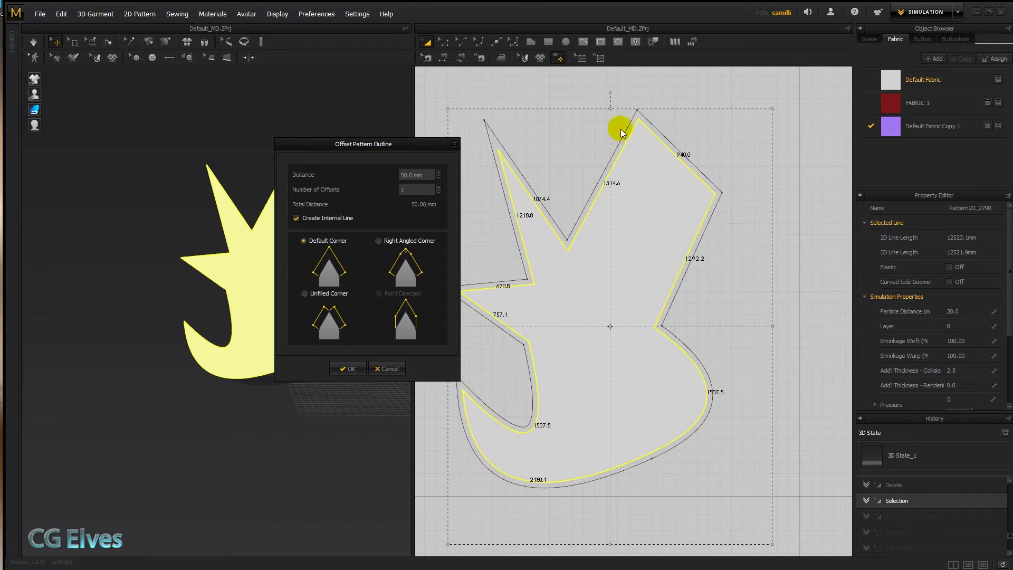
pyautogui.click(349, 368)
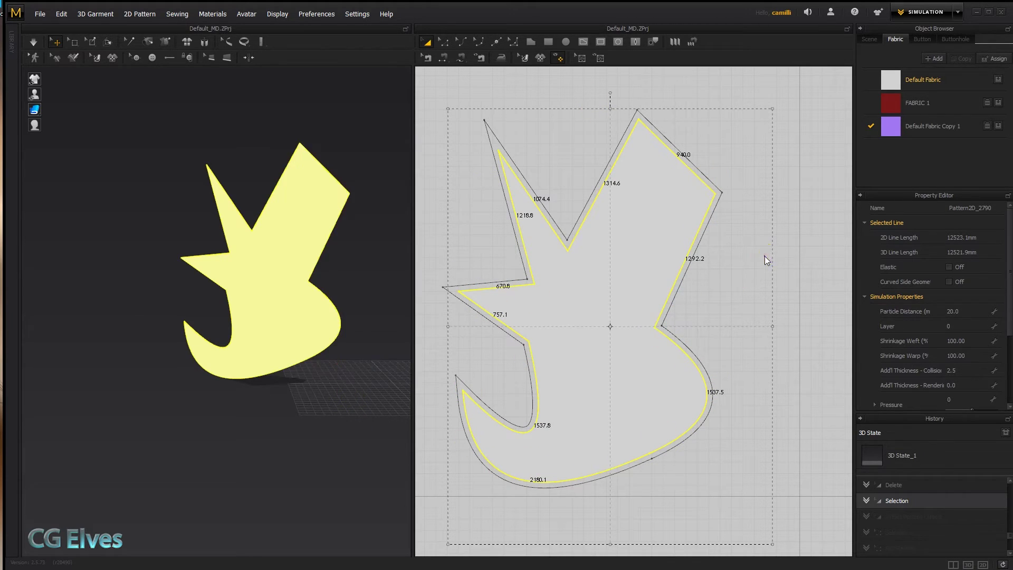
pyautogui.click(711, 129)
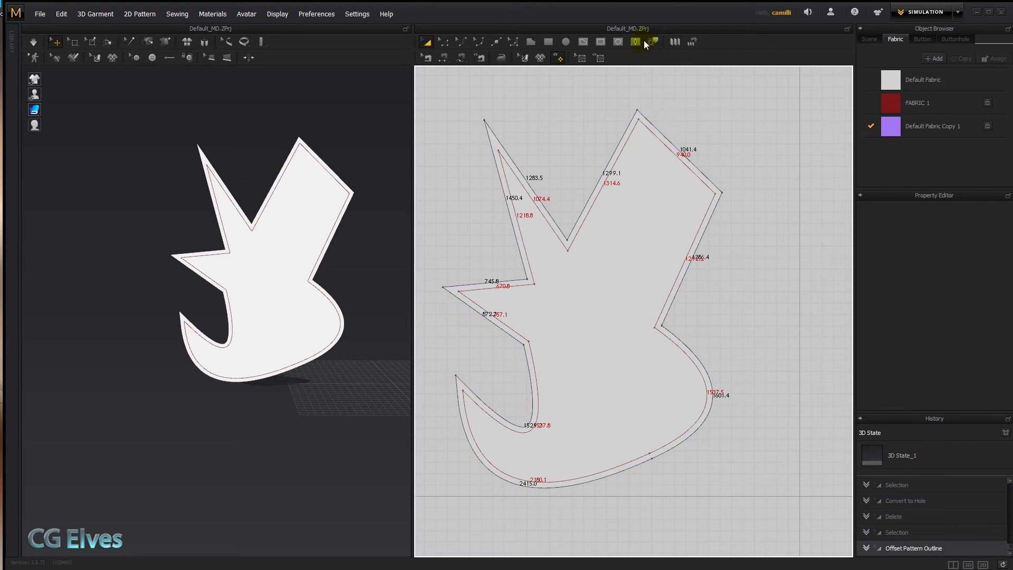
# Convert the inner offset shape to a hole and clone it as a separate pattern
pyautogui.moveTo(649, 139); pyautogui.dragTo(671, 171)
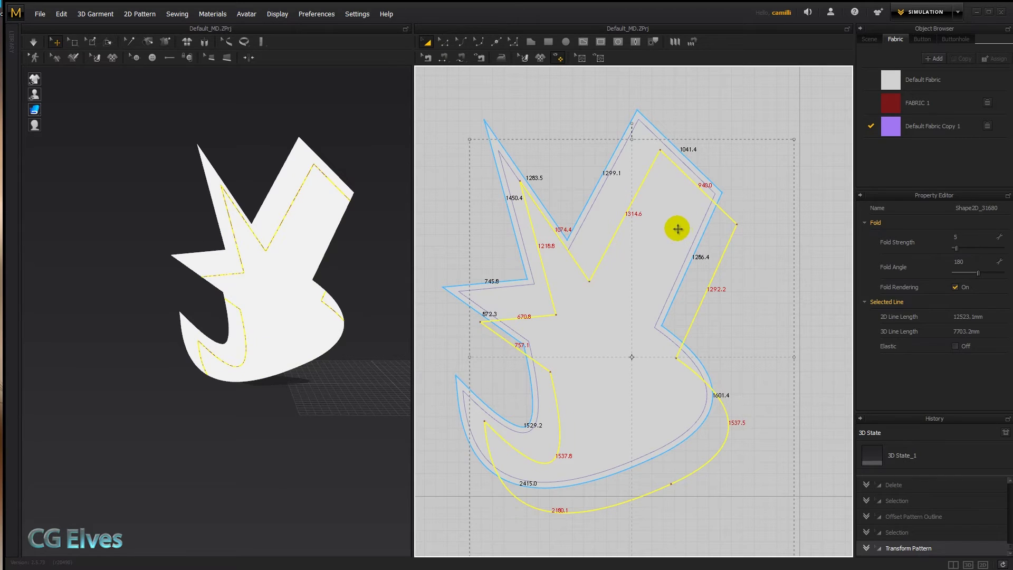
pyautogui.hotkey('ctrl', 'z')
pyautogui.rightClick(657, 149)
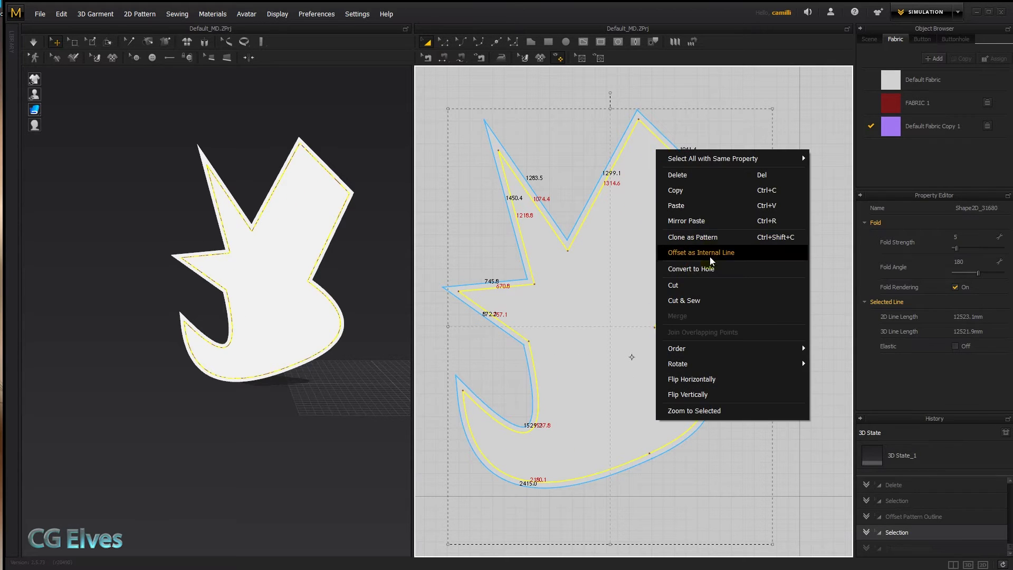
pyautogui.click(710, 268)
pyautogui.click(613, 214)
pyautogui.rightClick(637, 214)
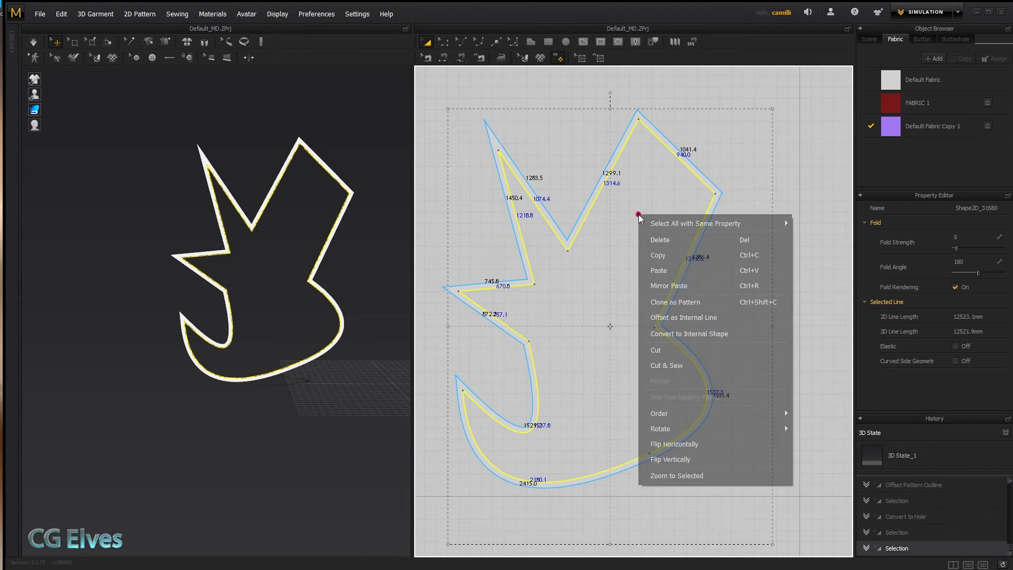
pyautogui.click(698, 302)
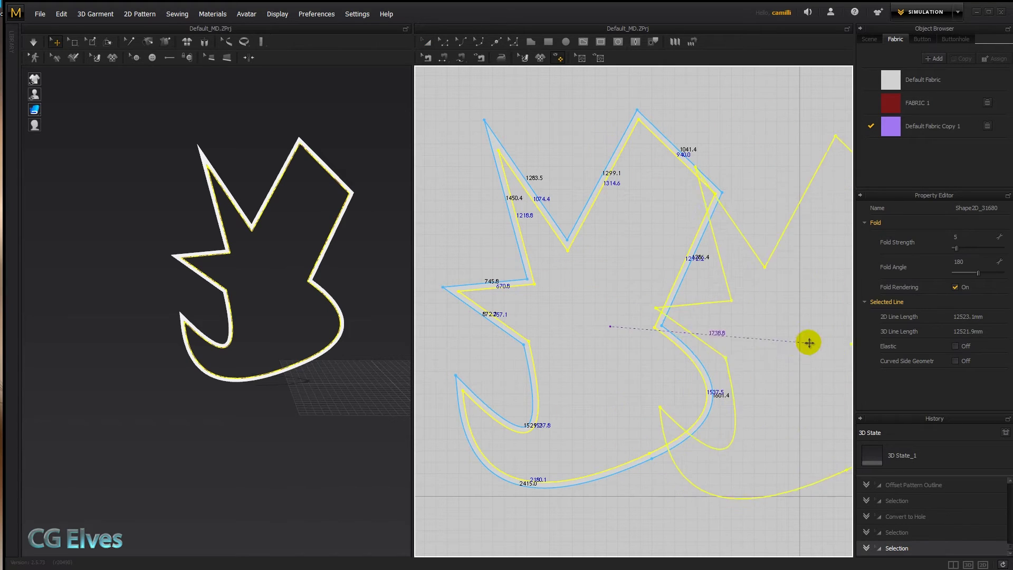
pyautogui.click(810, 344)
pyautogui.press('Delete')
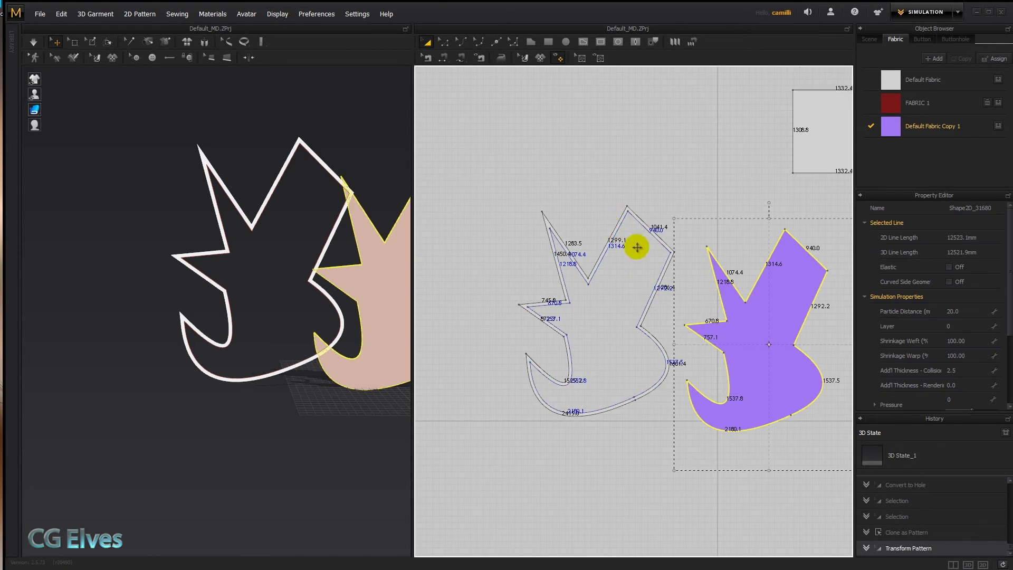
# Free-sew the purple clone's edge to the frame's inner outline and run the simulation
pyautogui.press('m')
pyautogui.click(706, 248)
pyautogui.click(547, 226)
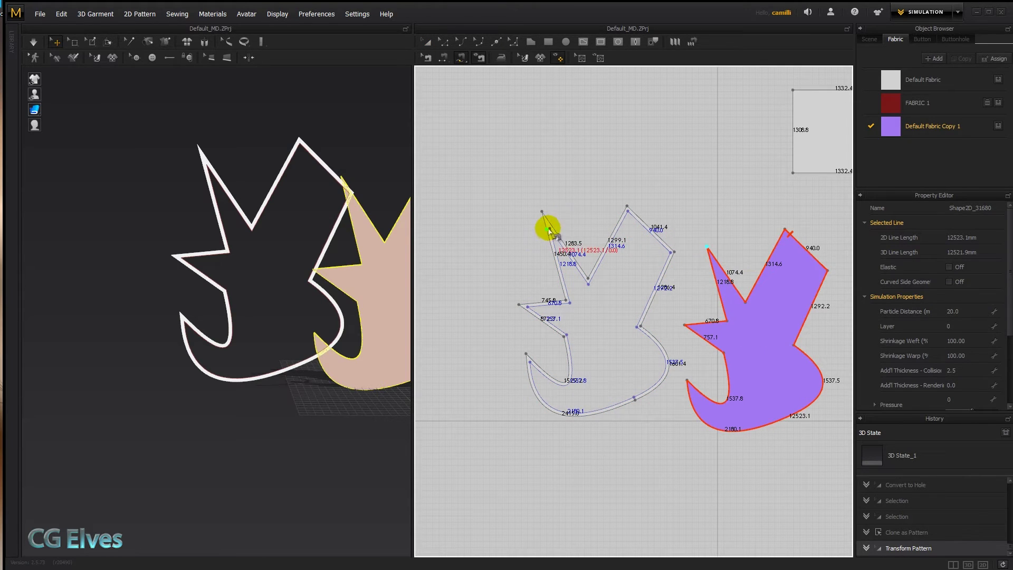
pyautogui.click(543, 240)
pyautogui.press('space')
pyautogui.press('space')
# Freeze the outer frame pattern and reselect it in transform mode
pyautogui.rightClick(302, 142)
pyautogui.click(330, 195)
pyautogui.click(377, 204)
pyautogui.scroll(5, 573, 241)
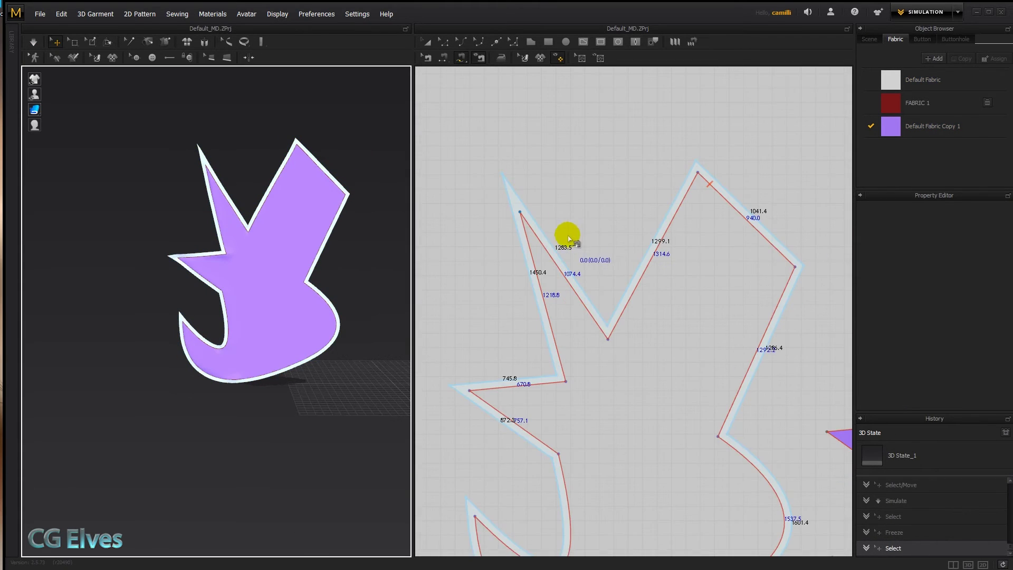
pyautogui.press('a')
pyautogui.click(551, 195)
pyautogui.scroll(-3, 552, 209)
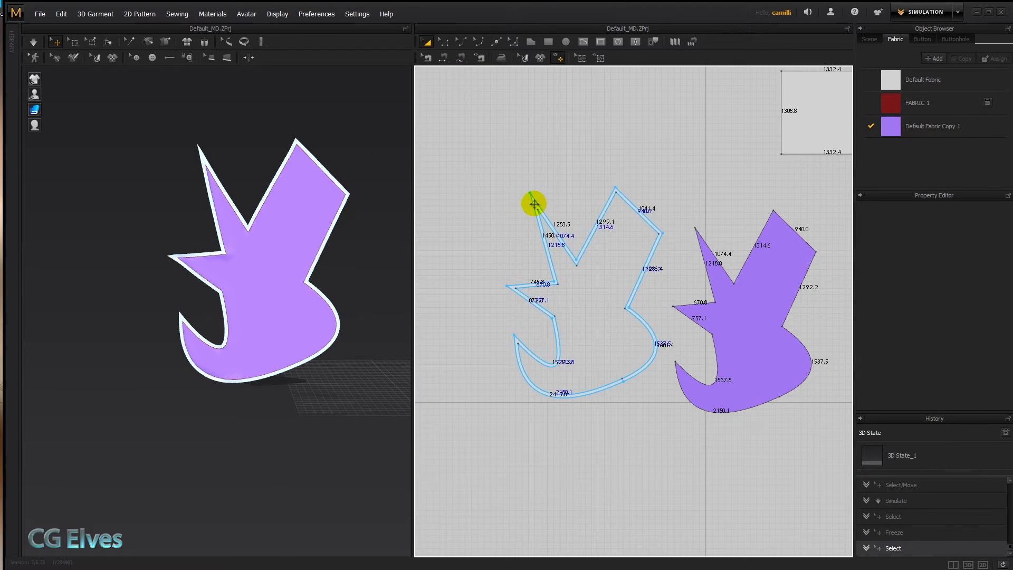
pyautogui.click(534, 201)
# Preview 4 outline offsets with right-angled, then default corners, and cancel without applying
pyautogui.rightClick(533, 198)
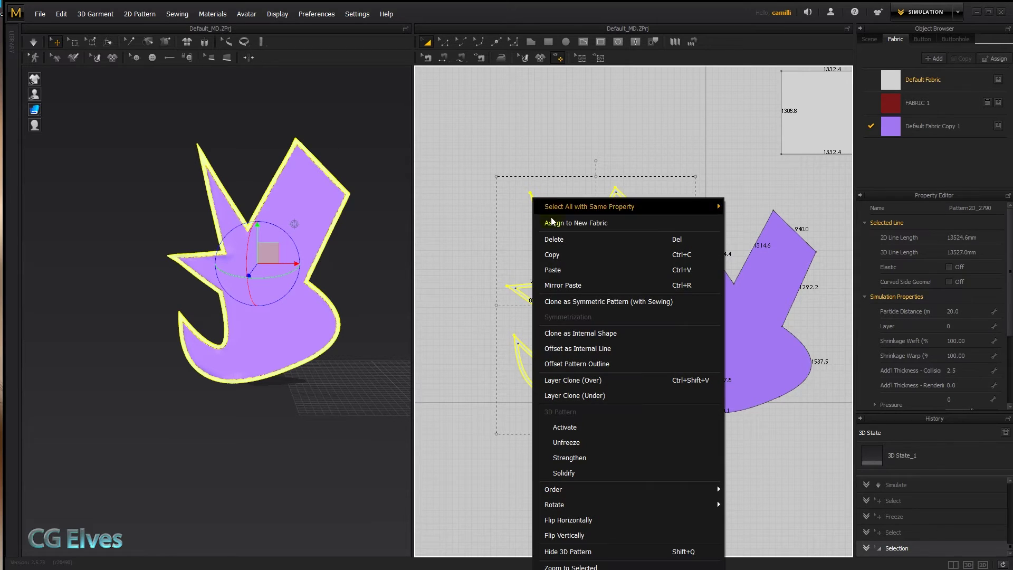
pyautogui.click(581, 350)
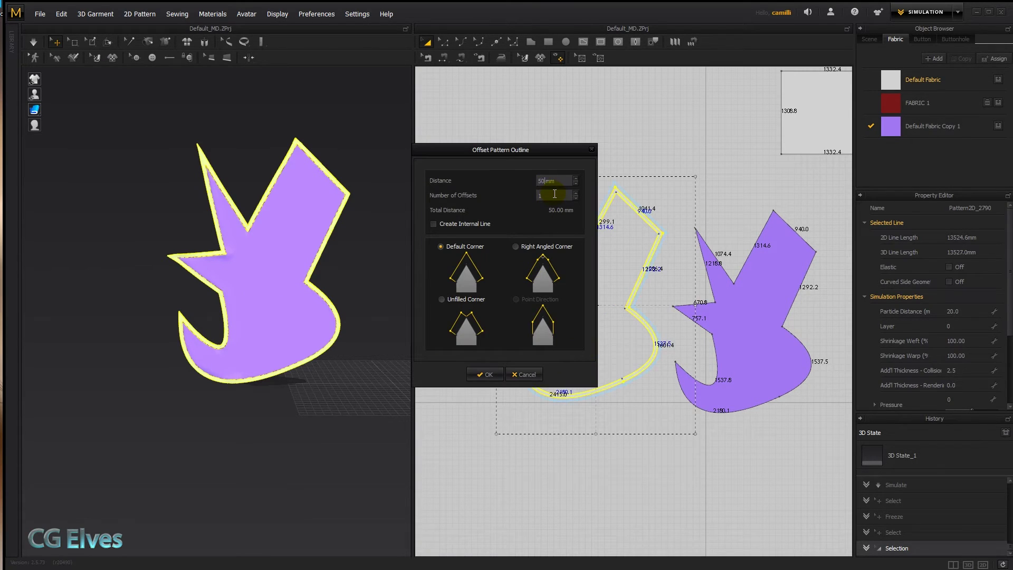
pyautogui.moveTo(553, 153); pyautogui.dragTo(410, 166)
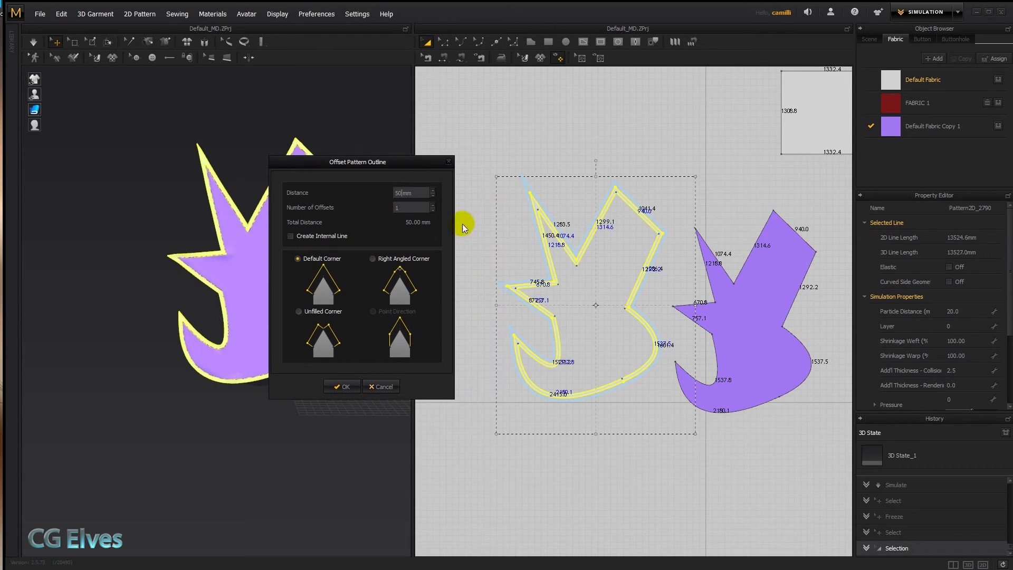
pyautogui.click(432, 205)
pyautogui.click(432, 205)
pyautogui.click(432, 204)
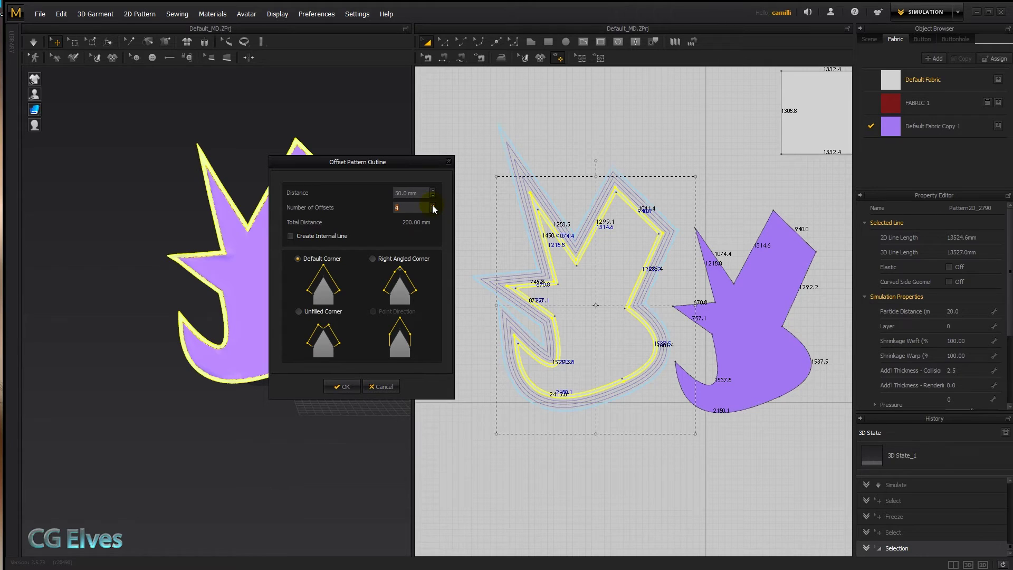
pyautogui.click(507, 337)
pyautogui.click(373, 259)
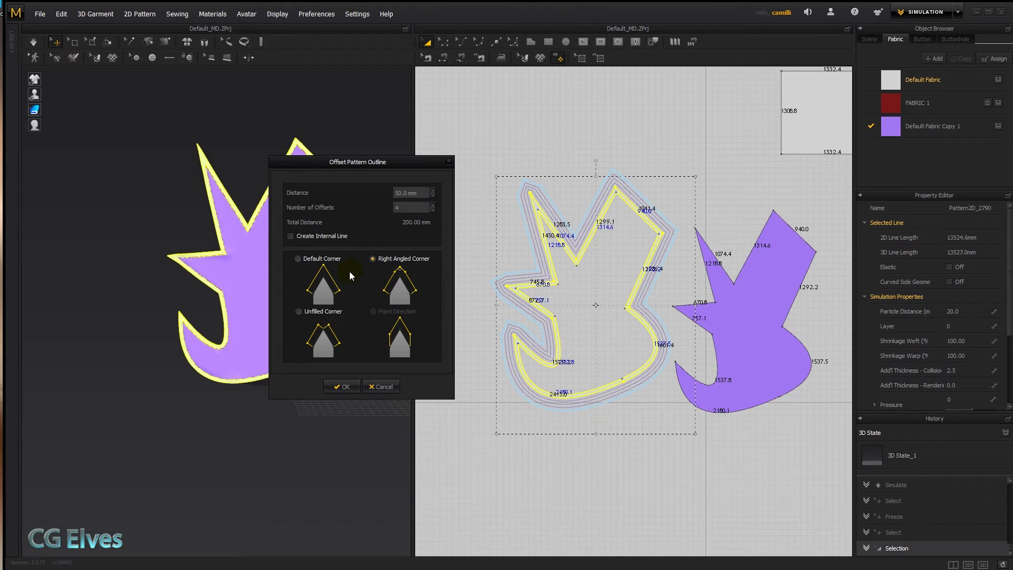
pyautogui.click(315, 258)
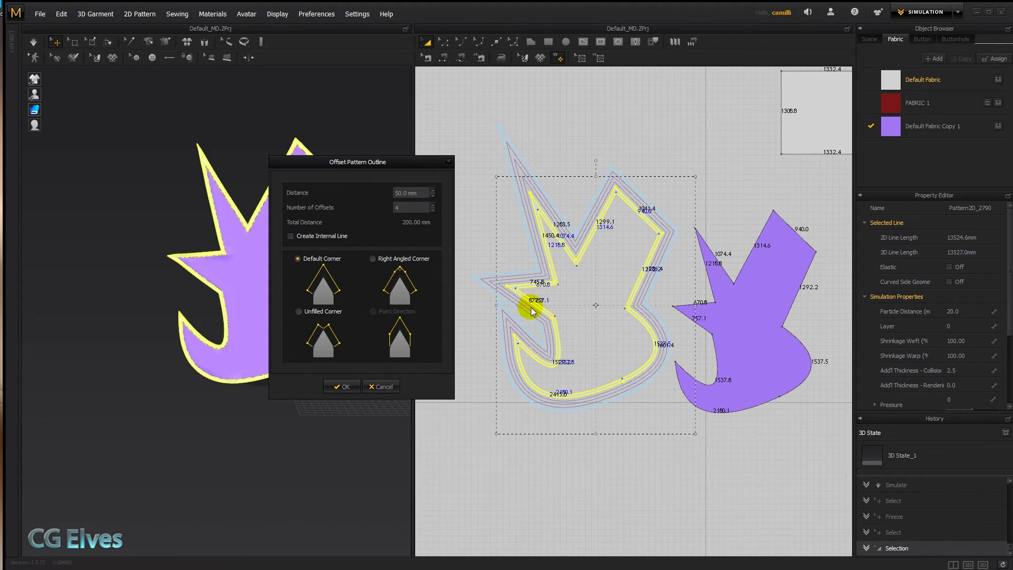
pyautogui.click(382, 386)
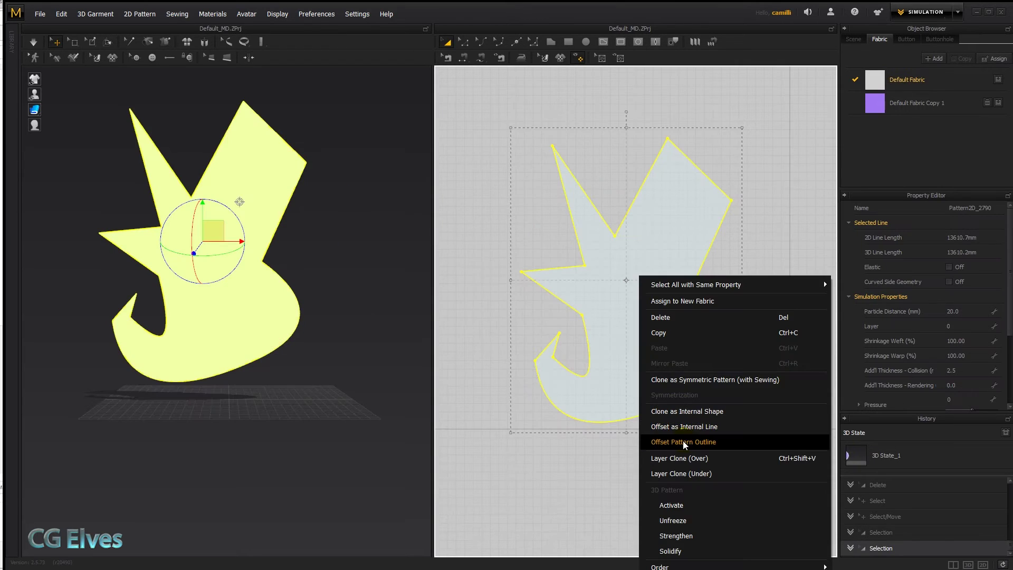
# Trial 50 mm outline offsets with two or three rings and right-angled corners, without applying
pyautogui.click(682, 441)
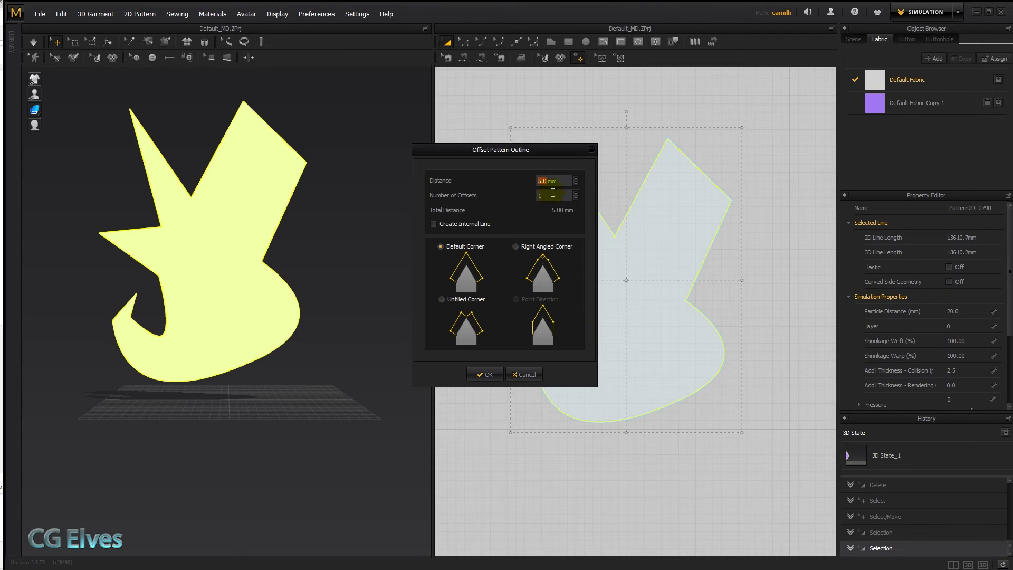
pyautogui.write('0')
pyautogui.moveTo(553, 149); pyautogui.dragTo(394, 140)
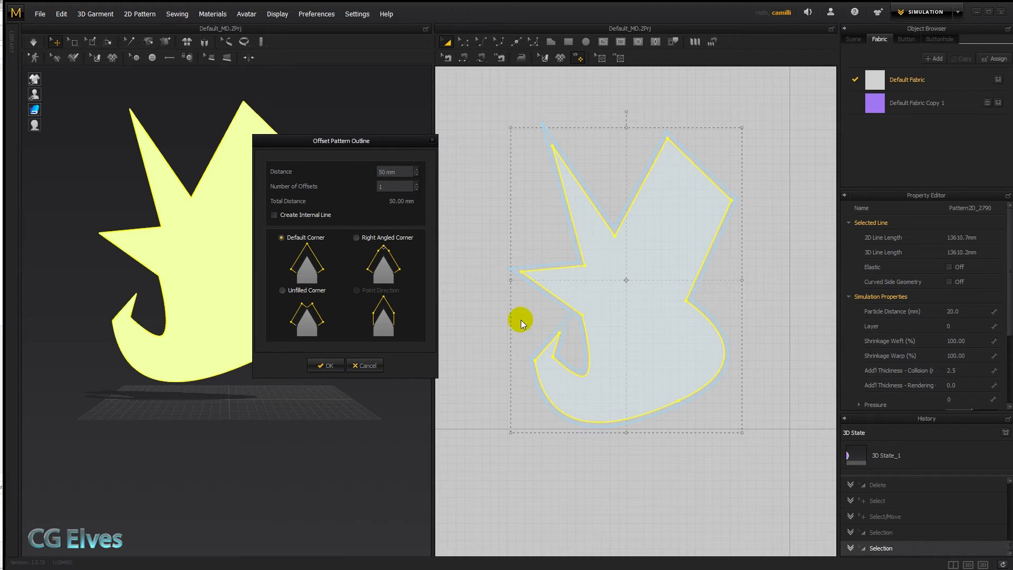
pyautogui.doubleClick(416, 184)
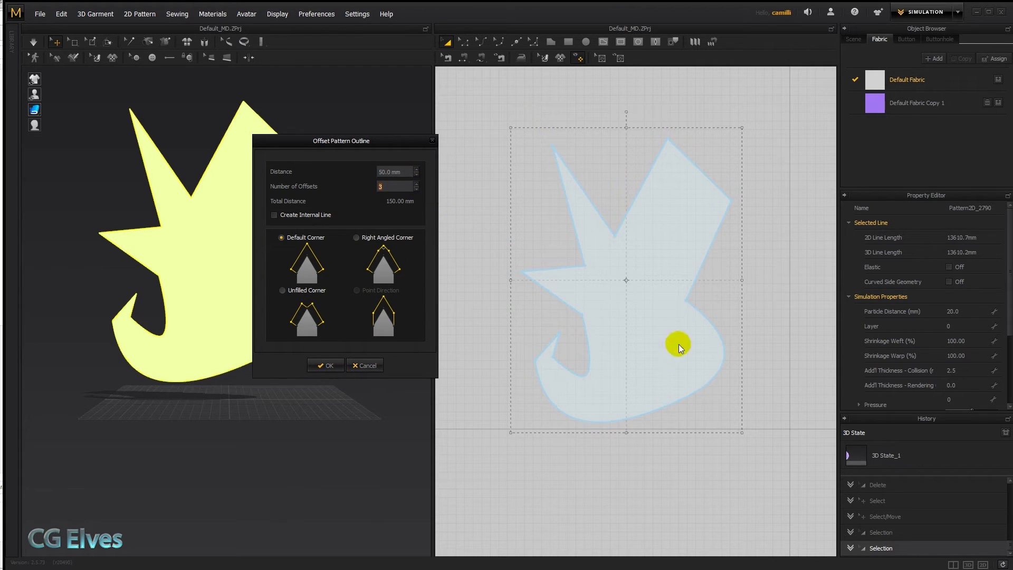
pyautogui.click(416, 189)
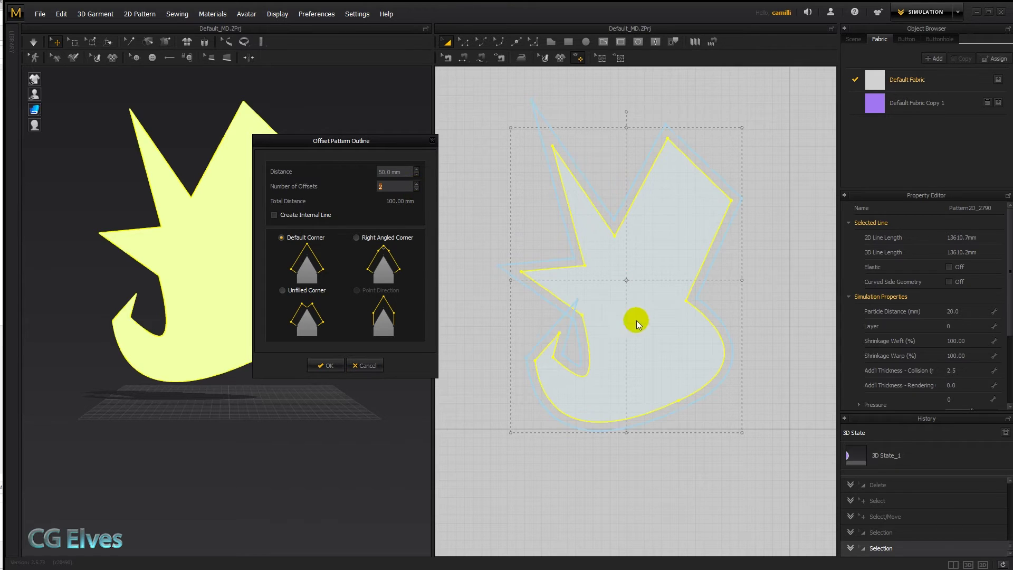
pyautogui.click(355, 238)
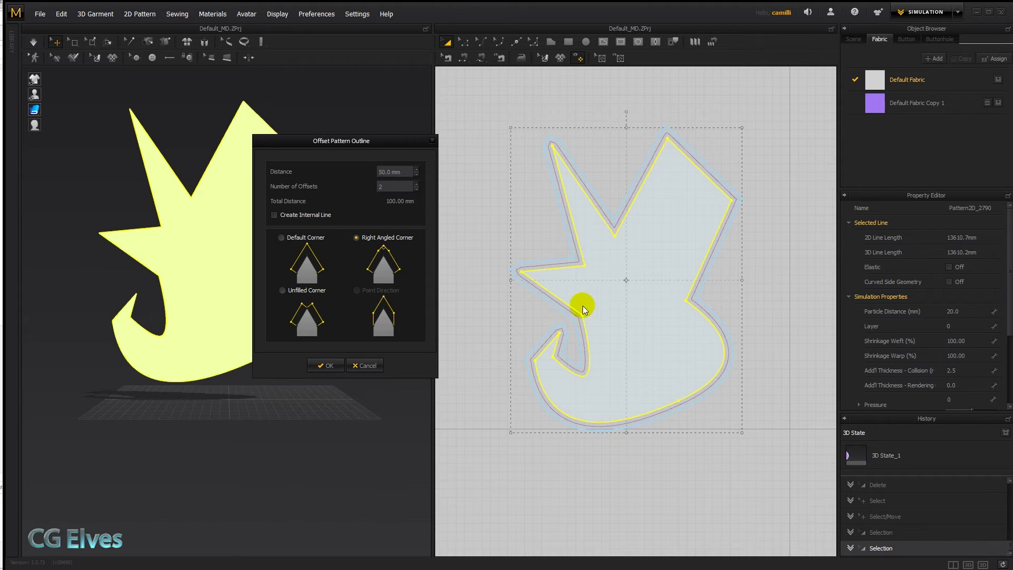
pyautogui.click(416, 185)
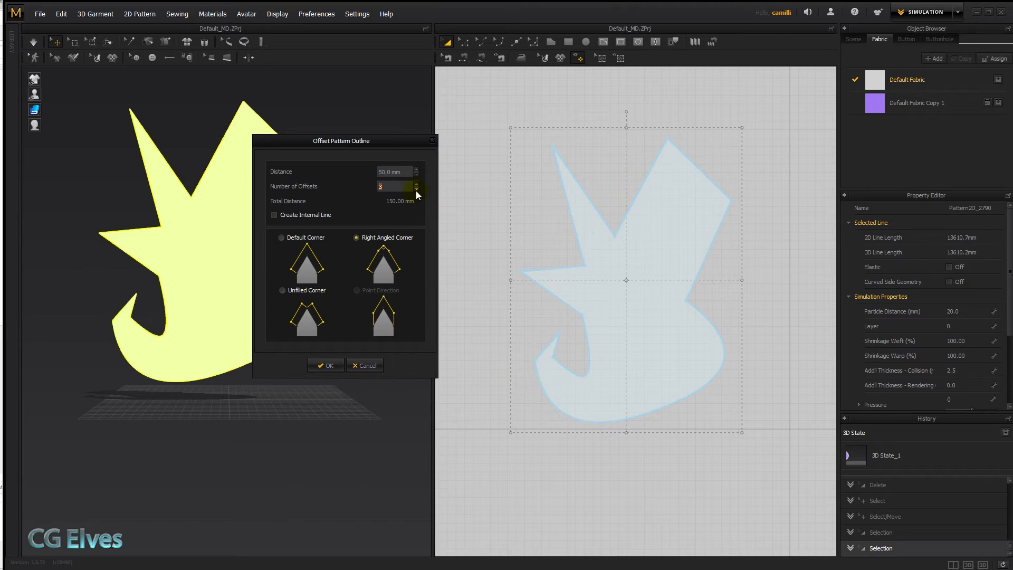
pyautogui.click(415, 189)
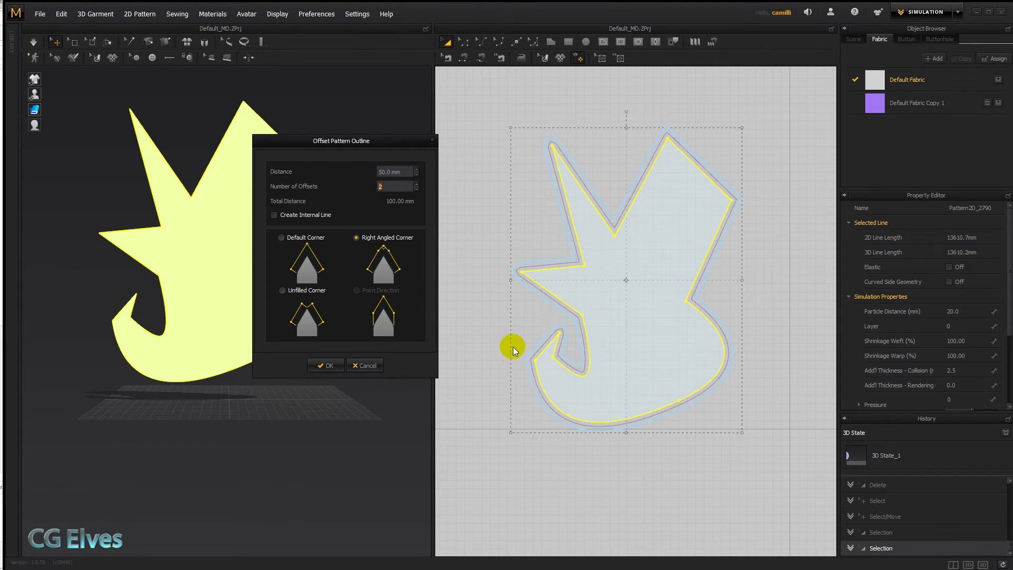
pyautogui.rightClick(675, 172)
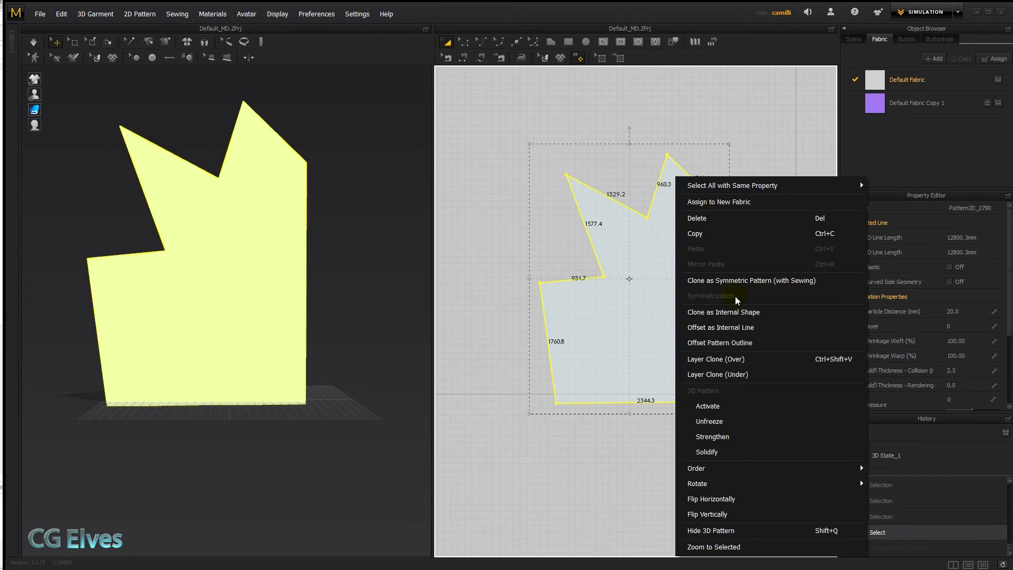
# Add six 50 mm offset outlines as internal lines around the blocky pattern, 300 mm total
pyautogui.click(733, 343)
pyautogui.click(540, 180)
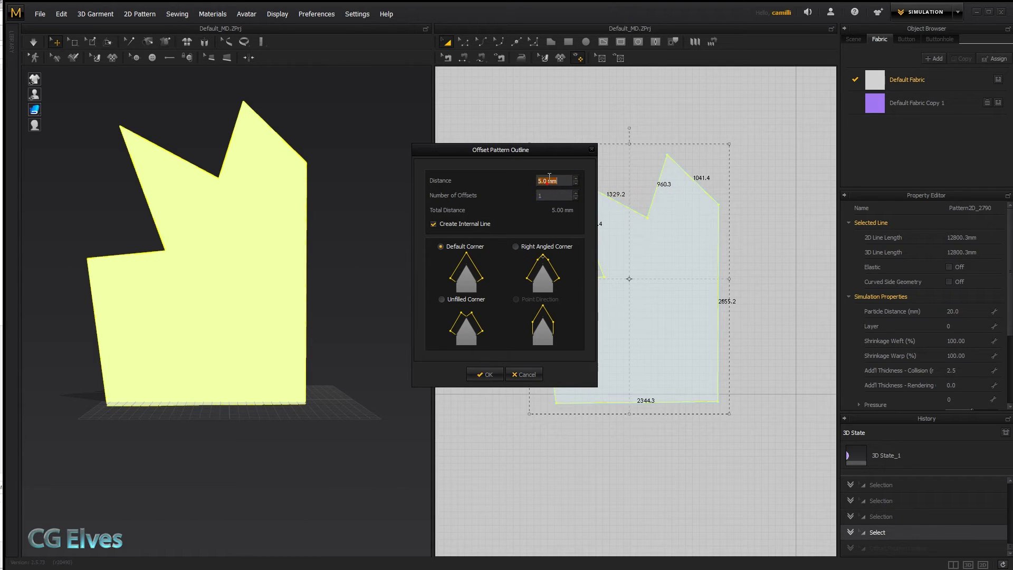
pyautogui.click(576, 194)
pyautogui.click(575, 193)
pyautogui.click(575, 193)
pyautogui.click(575, 193)
pyautogui.click(576, 194)
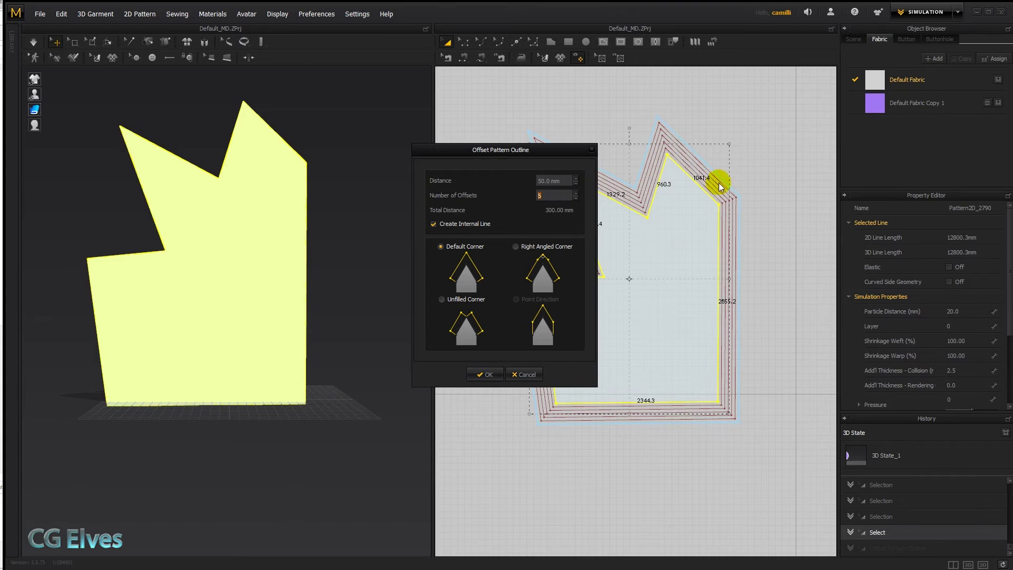
pyautogui.click(486, 372)
pyautogui.click(584, 174)
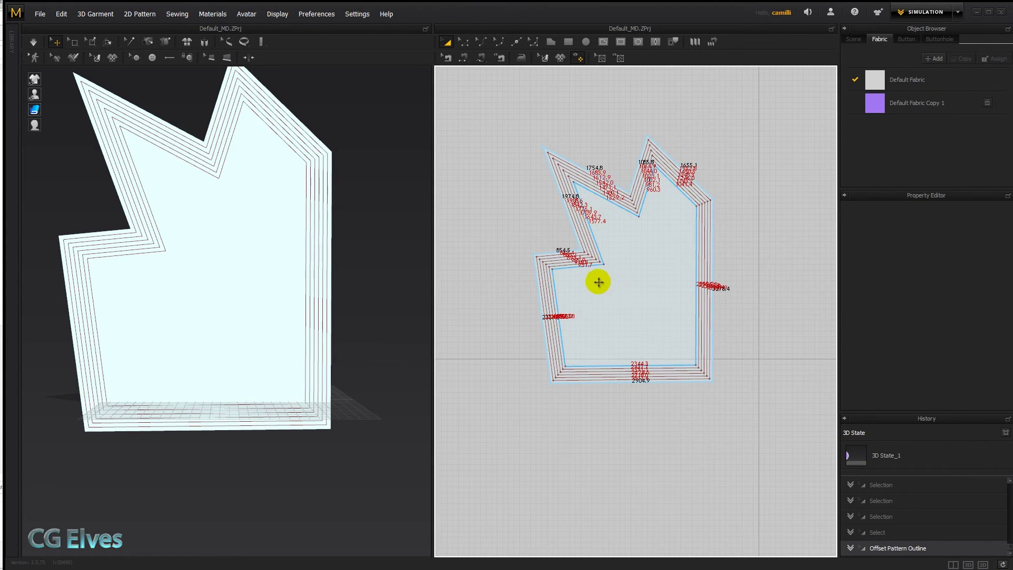
pyautogui.scroll(3, 560, 268)
pyautogui.scroll(-4, 559, 268)
# Convert the offset-bordered pattern's original area into a hole
pyautogui.click(556, 303)
pyautogui.rightClick(556, 303)
pyautogui.click(600, 422)
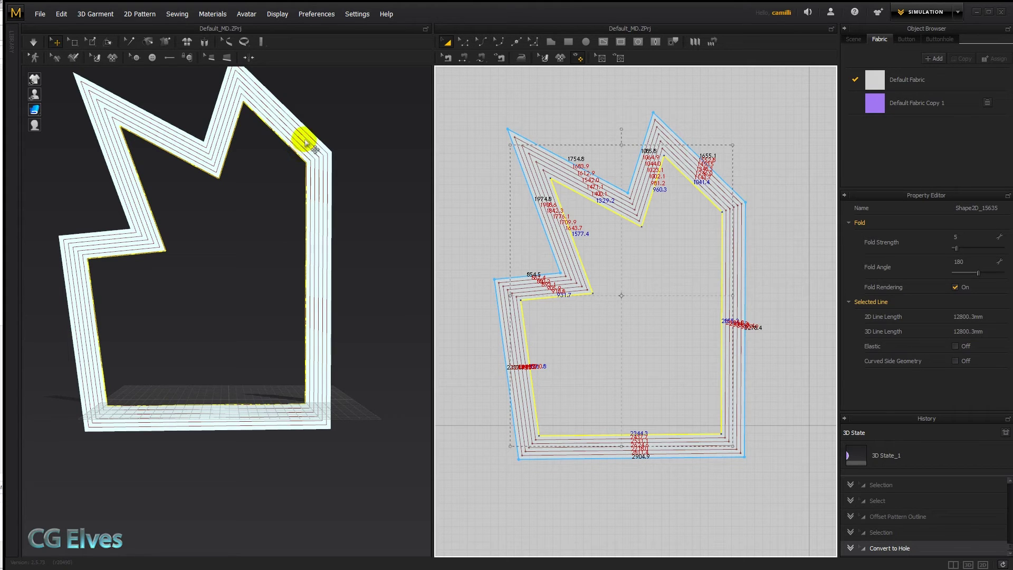
pyautogui.click(464, 215)
# Clone the hole outline as a separate pattern to the left and paste the outline onto it
pyautogui.click(529, 296)
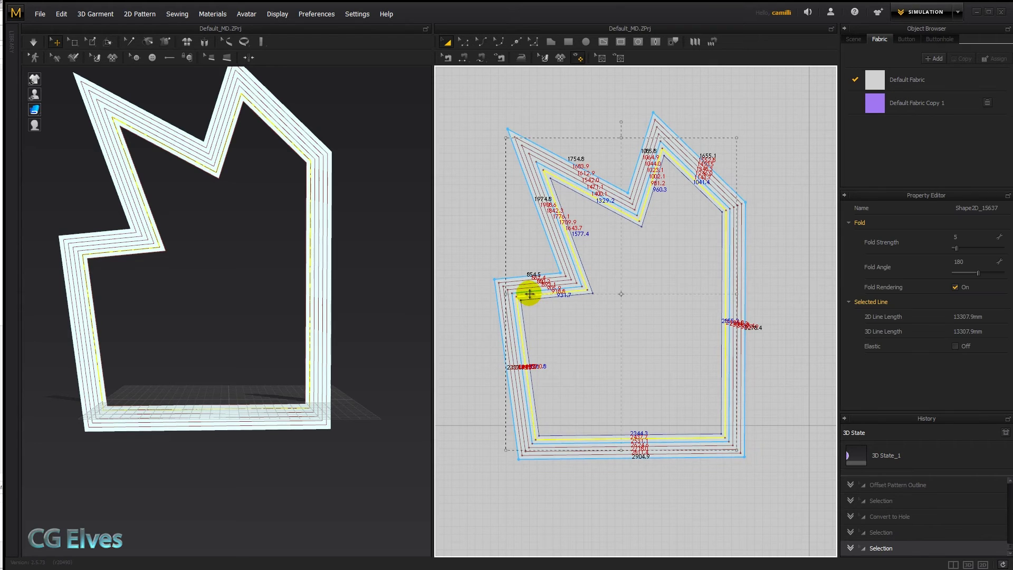
pyautogui.rightClick(529, 297)
pyautogui.click(561, 384)
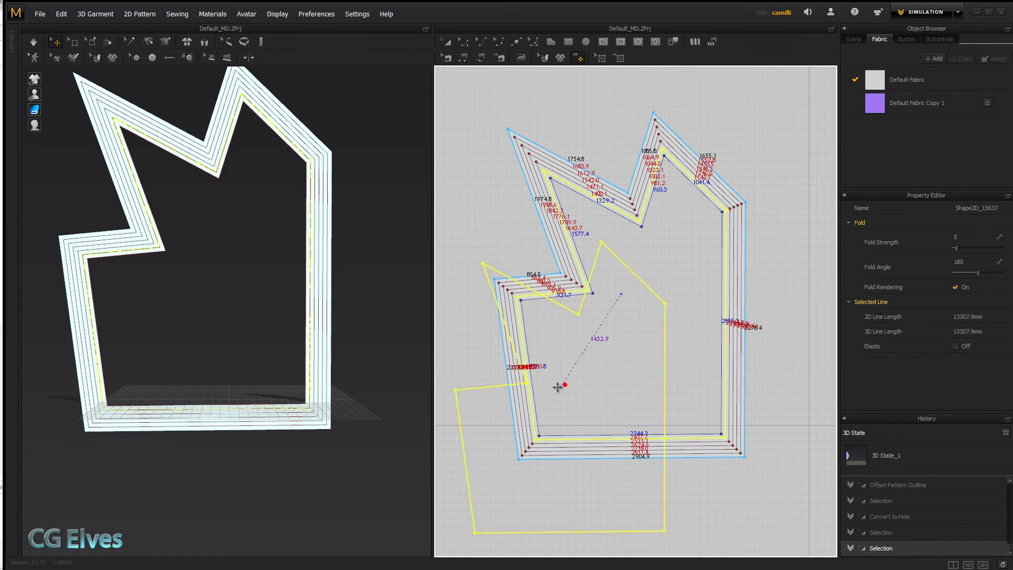
pyautogui.click(536, 328)
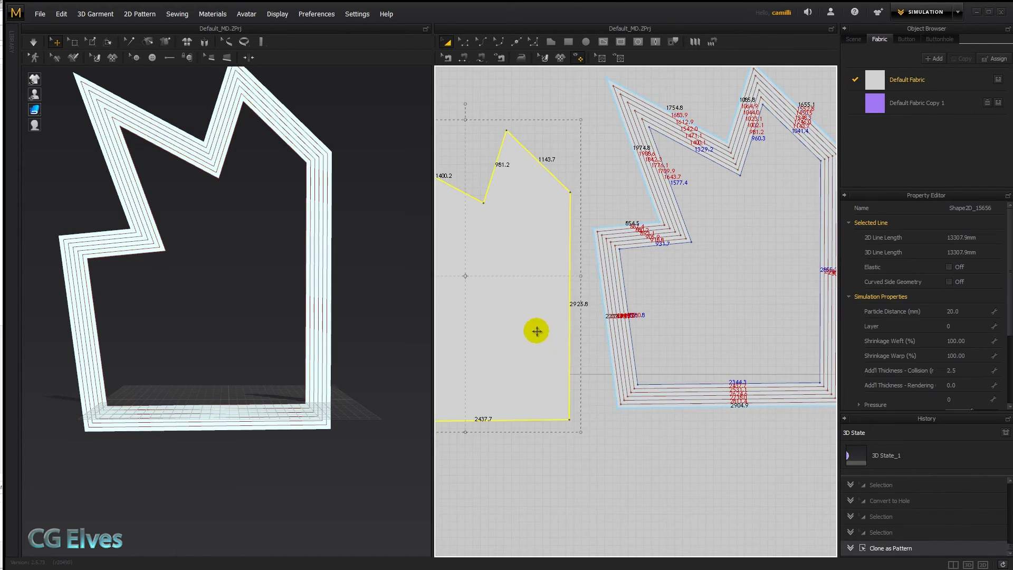
pyautogui.moveTo(605, 373); pyautogui.dragTo(612, 361, button='middle')
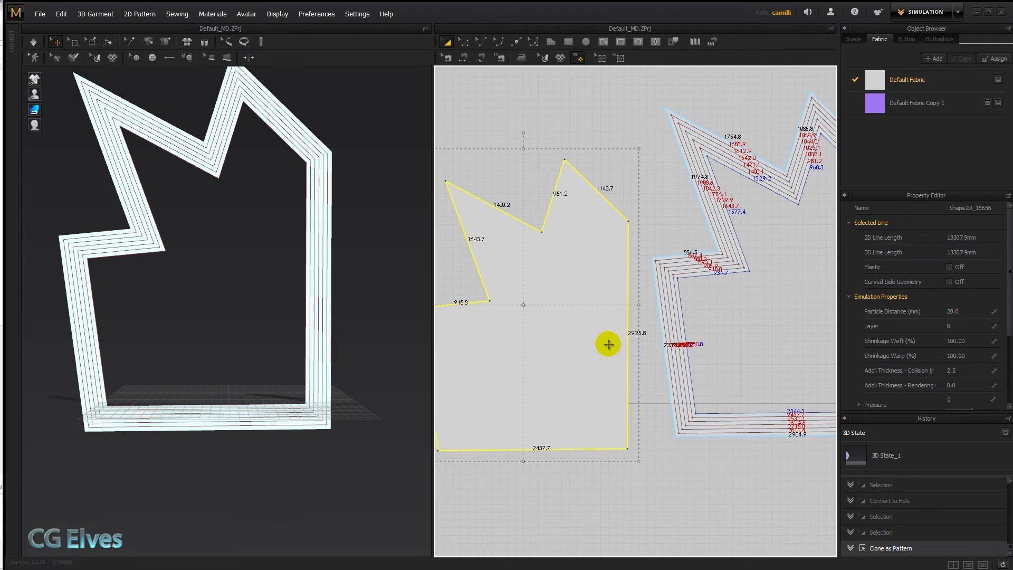
pyautogui.click(691, 278)
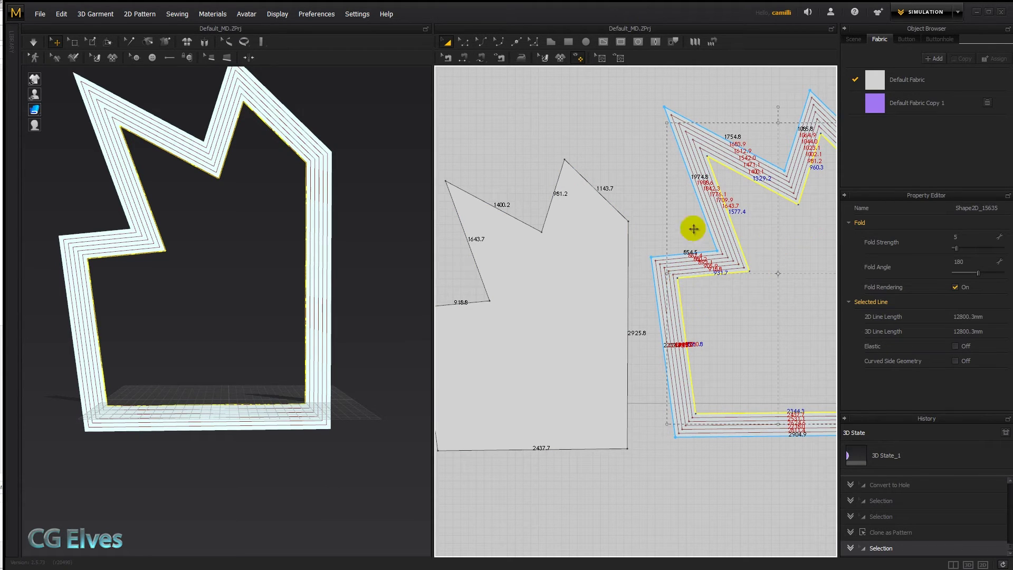
pyautogui.moveTo(497, 286); pyautogui.dragTo(578, 287, button='right')
pyautogui.moveTo(578, 286); pyautogui.dragTo(577, 283, button='middle')
pyautogui.hotkey('ctrl', 'v')
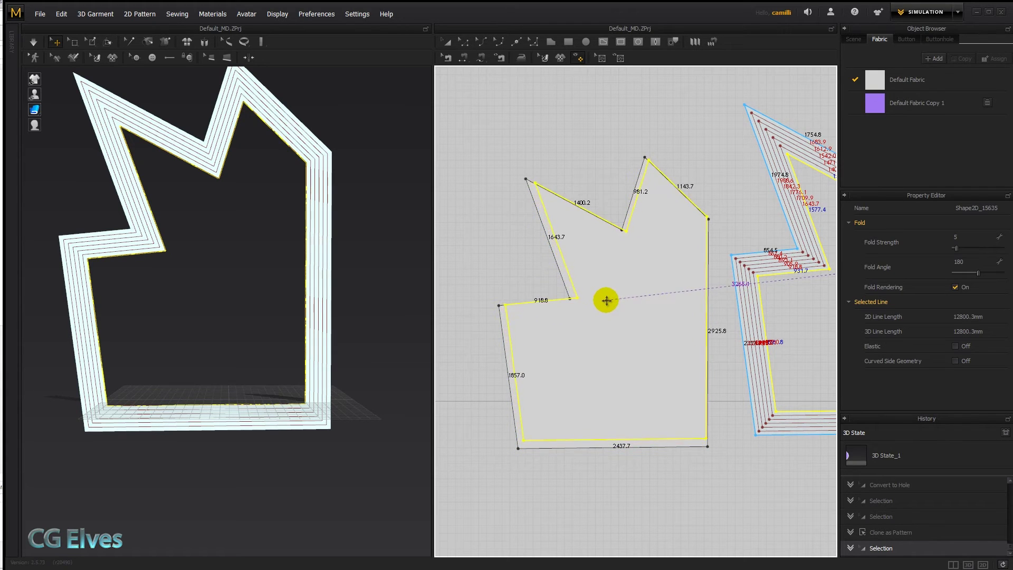
pyautogui.click(608, 306)
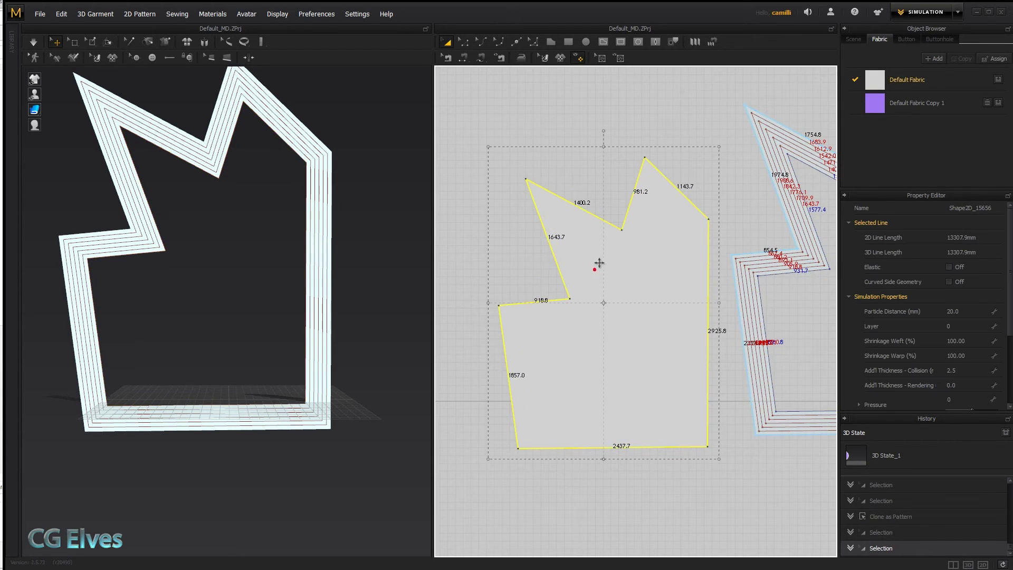
# Add a 50 mm inward internal line to the cloned notched pattern
pyautogui.rightClick(568, 216)
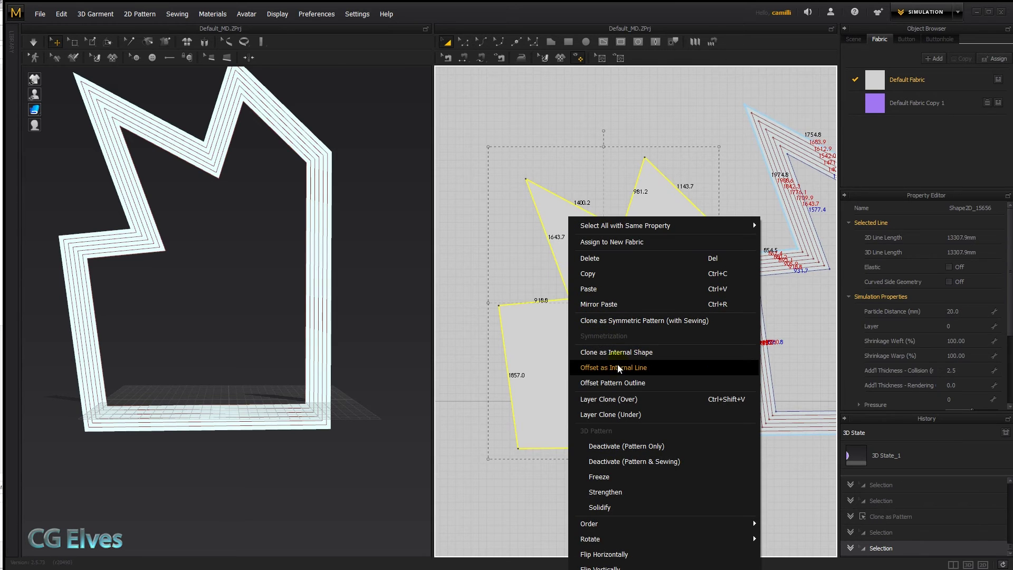
pyautogui.click(621, 369)
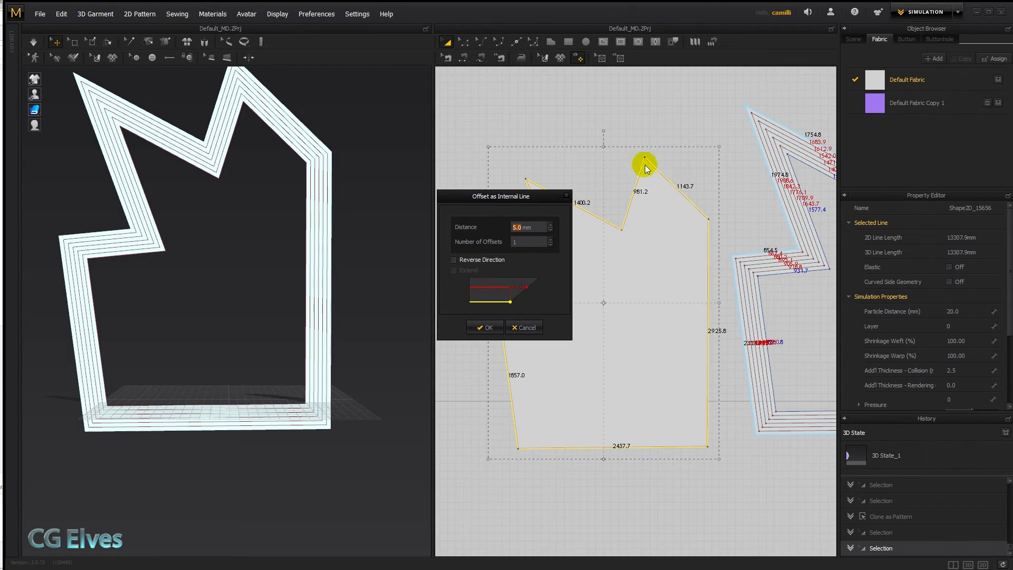
pyautogui.write('50')
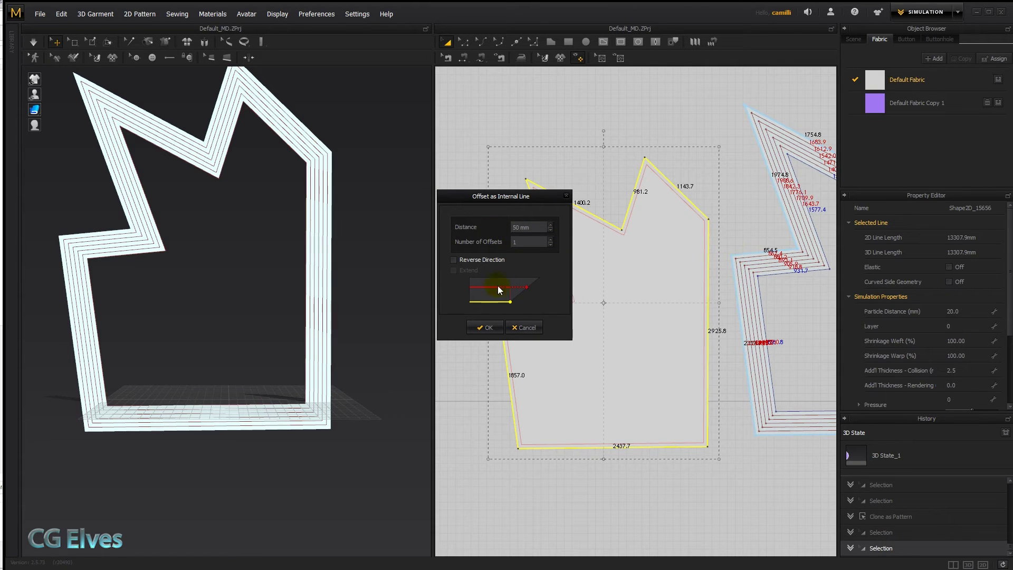
pyautogui.click(483, 328)
pyautogui.scroll(-4, 642, 276)
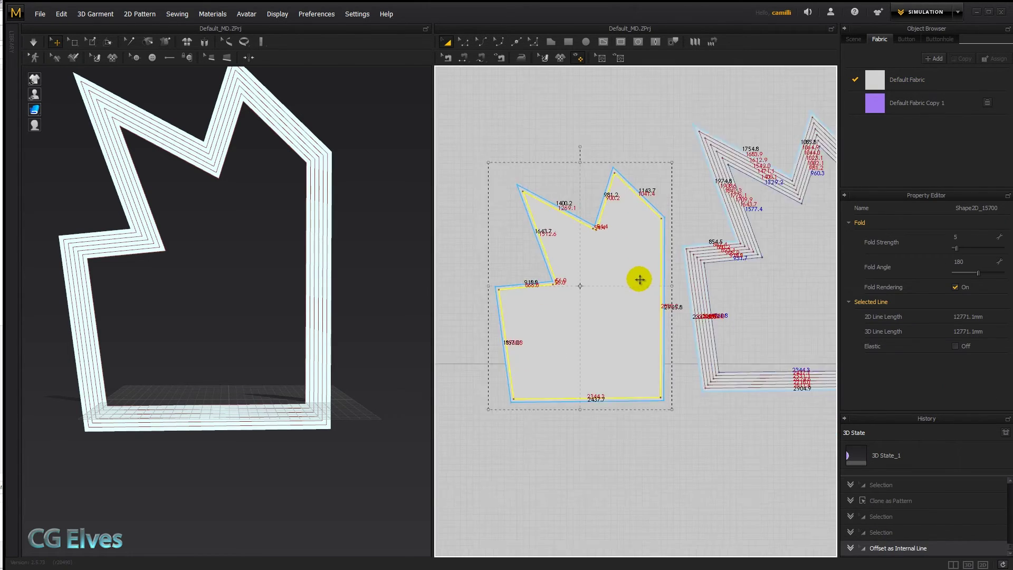
# Convert the new internal line's inner area into a hole
pyautogui.rightClick(607, 258)
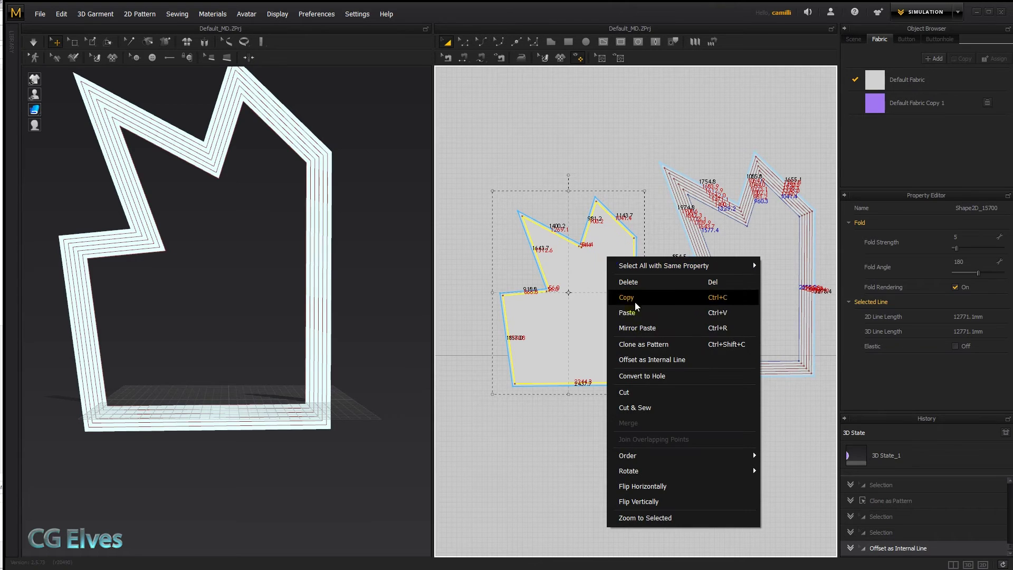
pyautogui.click(642, 376)
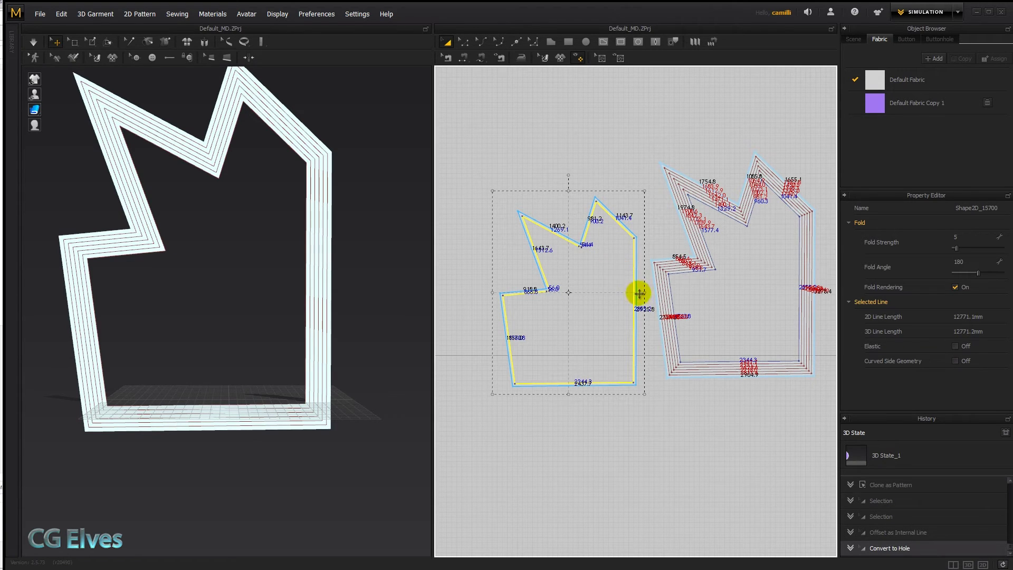
pyautogui.moveTo(640, 289); pyautogui.dragTo(579, 285, button='middle')
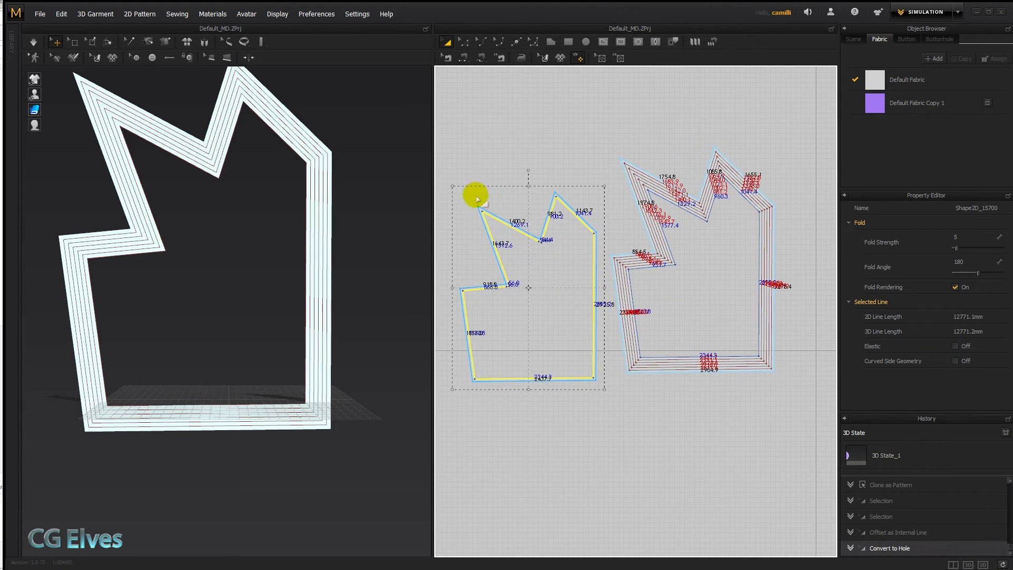
# Sew the left piece's whole outline to the quilted piece's innermost fold line
pyautogui.press('z')
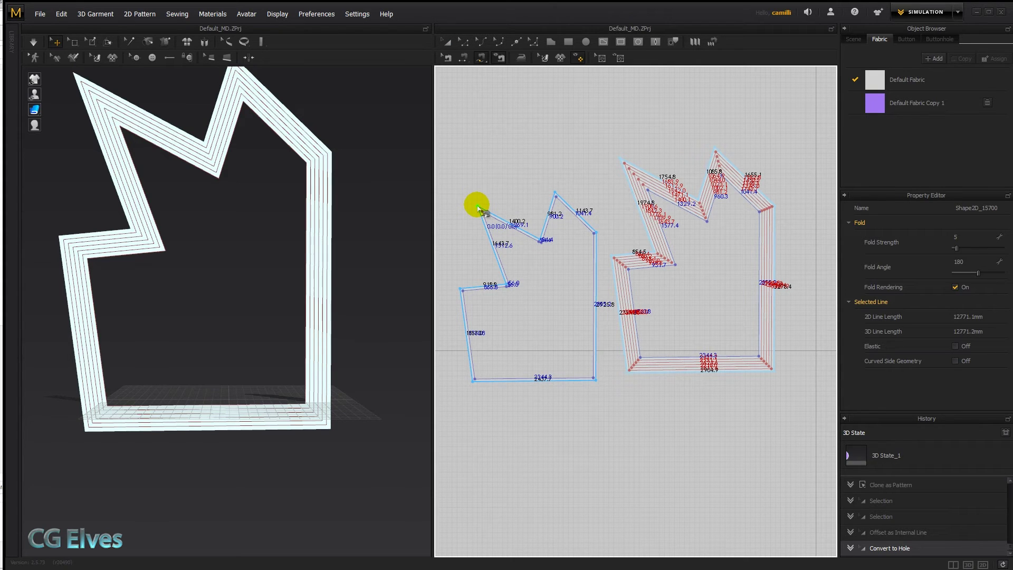
pyautogui.doubleClick(477, 206)
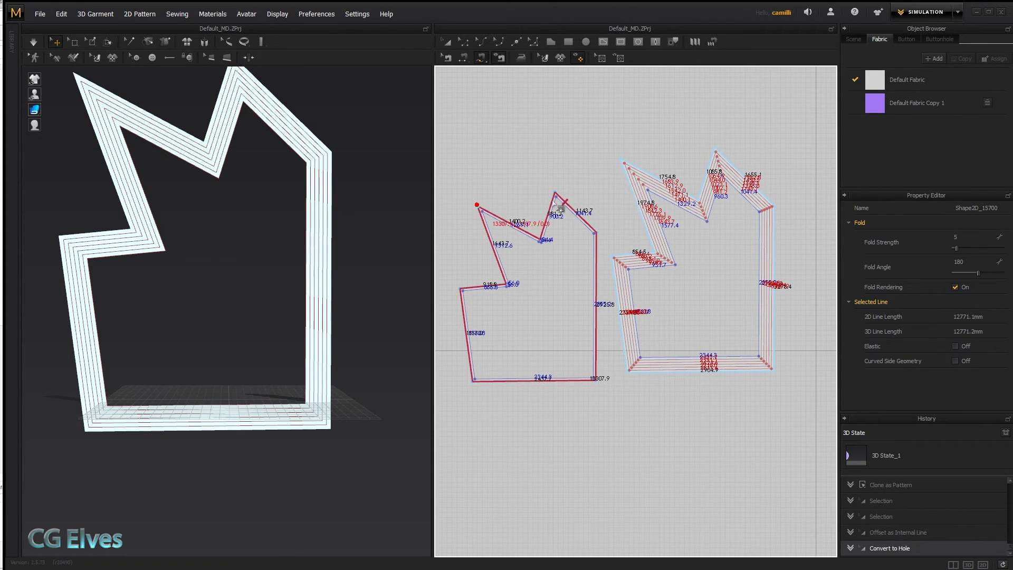
pyautogui.doubleClick(644, 184)
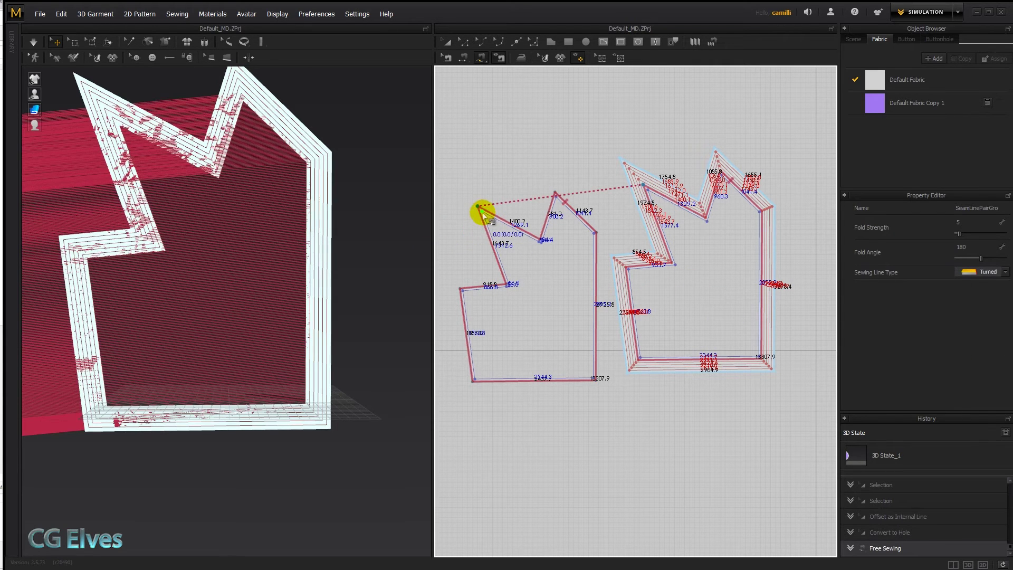
pyautogui.click(642, 191)
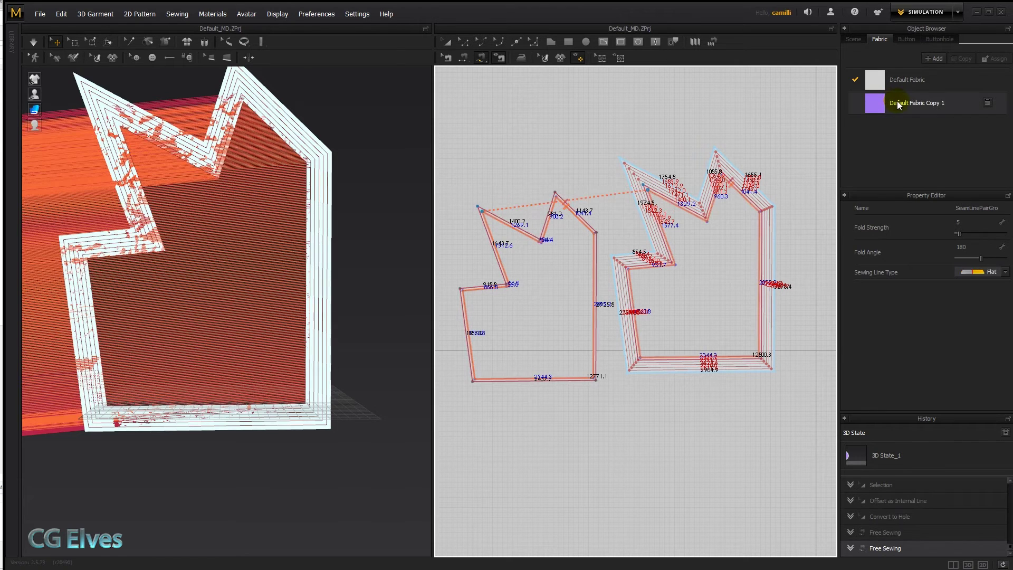
# Assign Default Fabric Copy 1 (purple) to the left piece and bring it up in 3D
pyautogui.moveTo(917, 105); pyautogui.dragTo(507, 220)
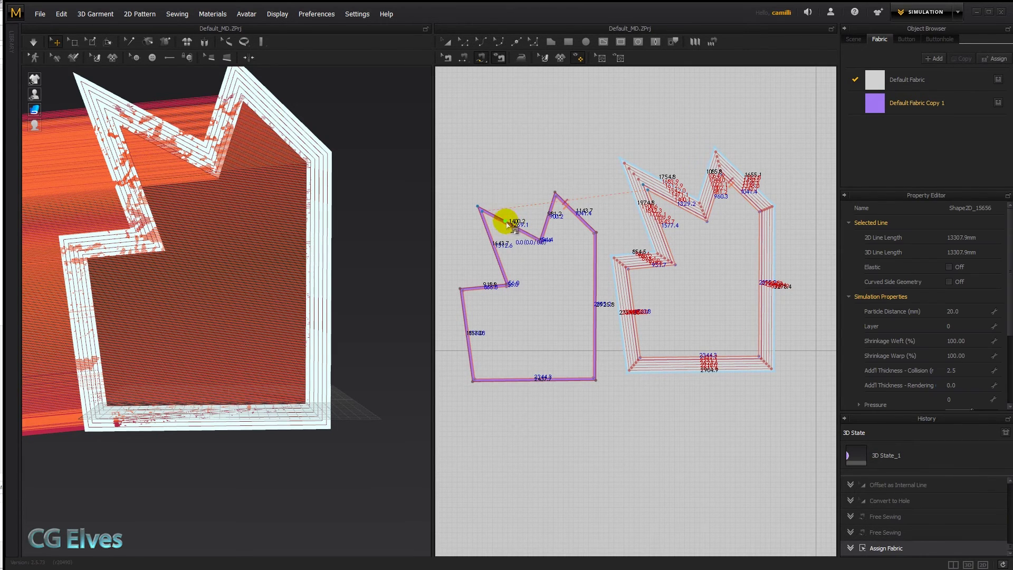
pyautogui.scroll(-3, 298, 210)
pyautogui.moveTo(299, 210); pyautogui.dragTo(368, 218, button='middle')
pyautogui.scroll(-2, 368, 217)
pyautogui.rightClick(100, 244)
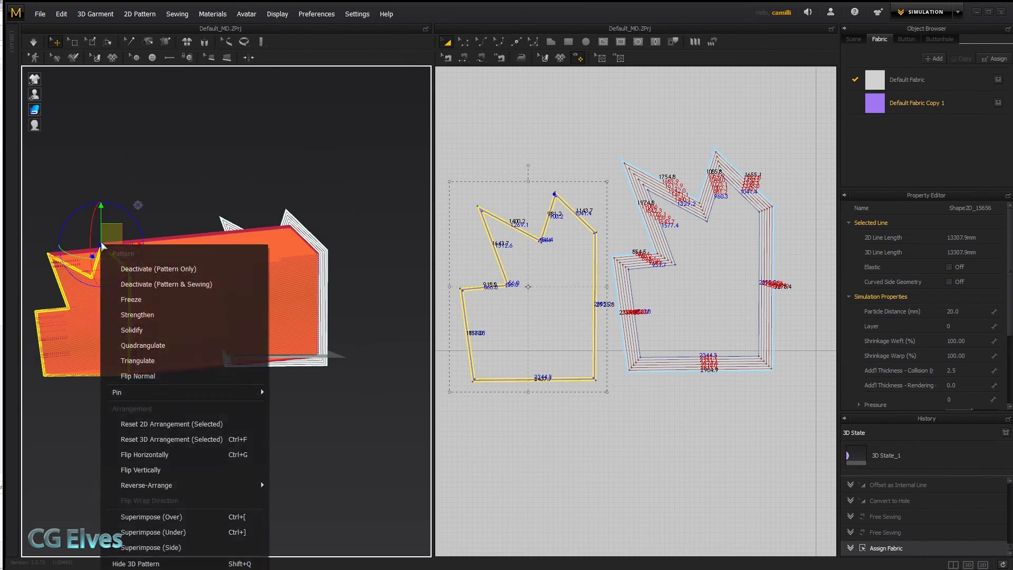
# Superimpose the left piece over the pillow and recentre the 3D view
pyautogui.click(168, 517)
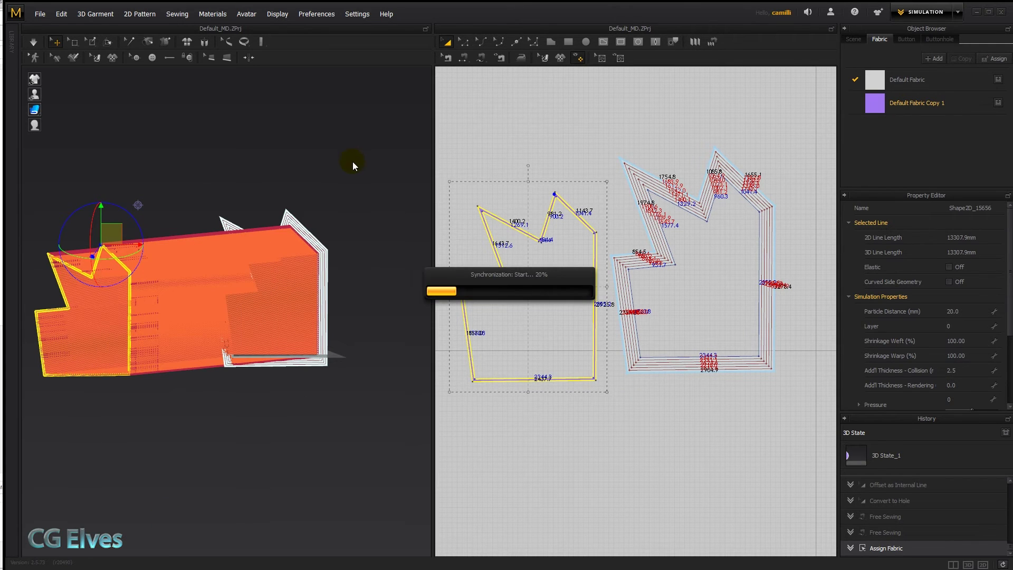
pyautogui.click(363, 174)
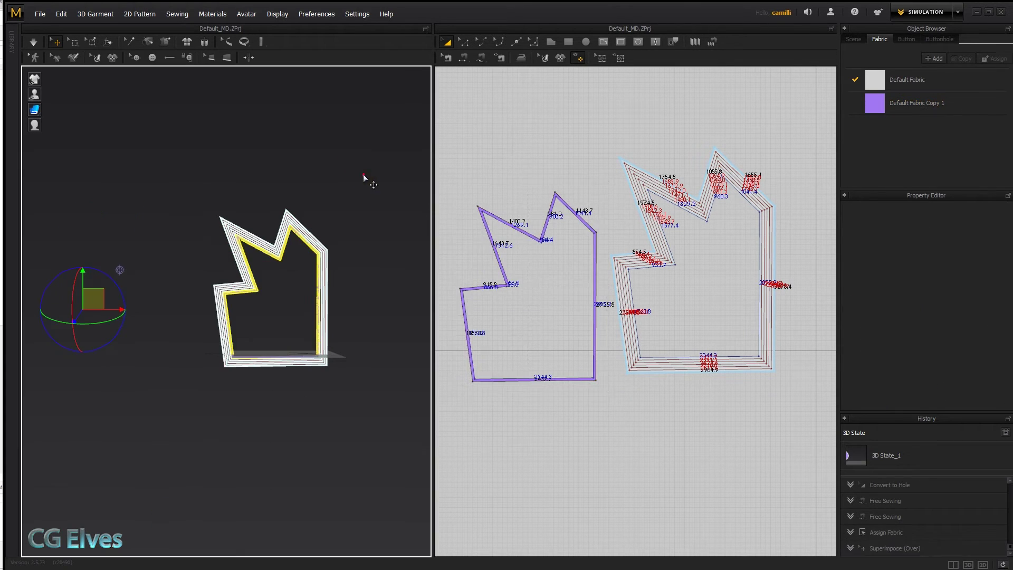
pyautogui.scroll(4, 362, 196)
pyautogui.scroll(-1, 344, 218)
pyautogui.moveTo(343, 218); pyautogui.dragTo(306, 227, button='middle')
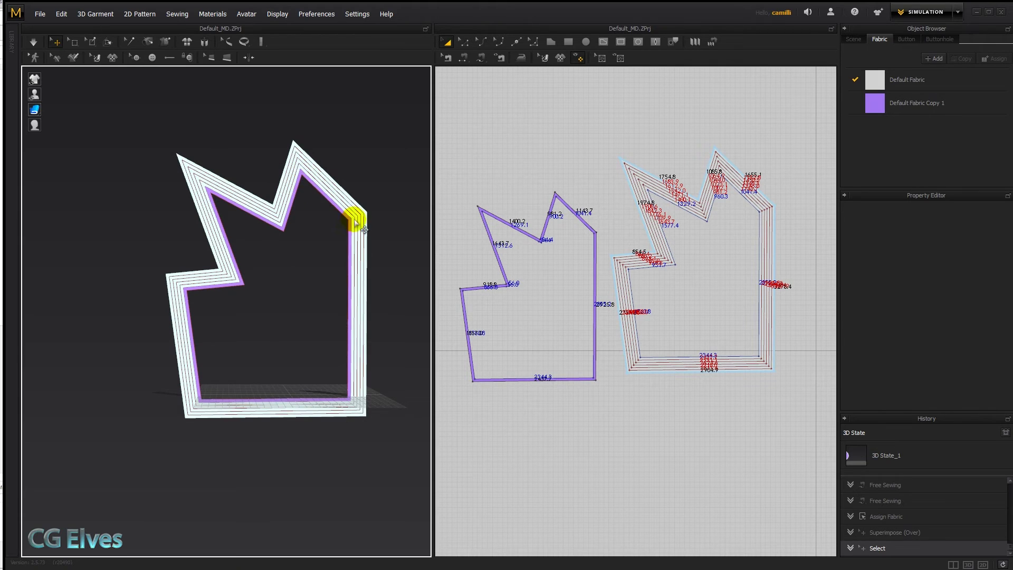
pyautogui.scroll(5, 602, 216)
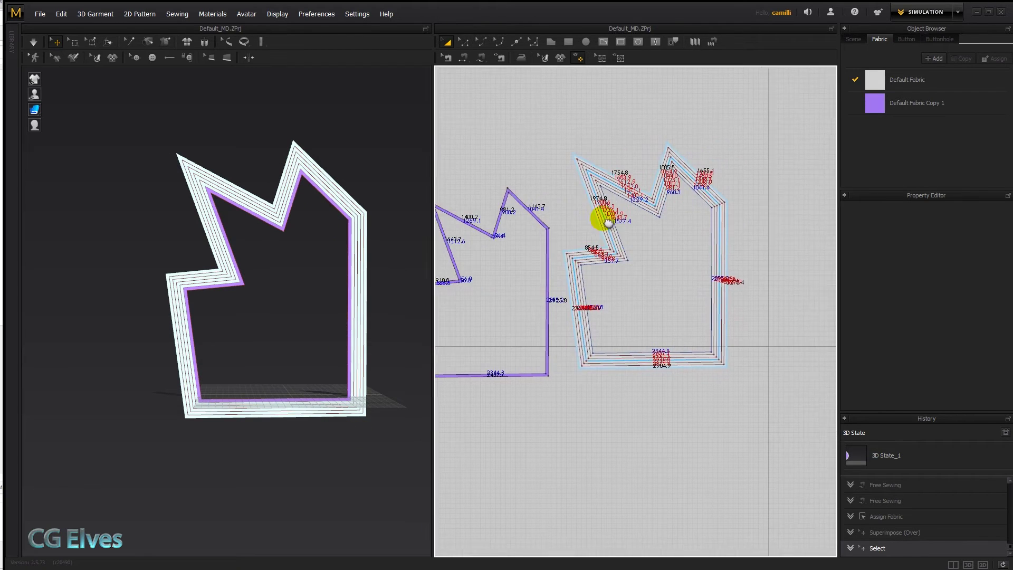
# Clone the quilted piece's outline as a new pattern placed above the original
pyautogui.click(543, 291)
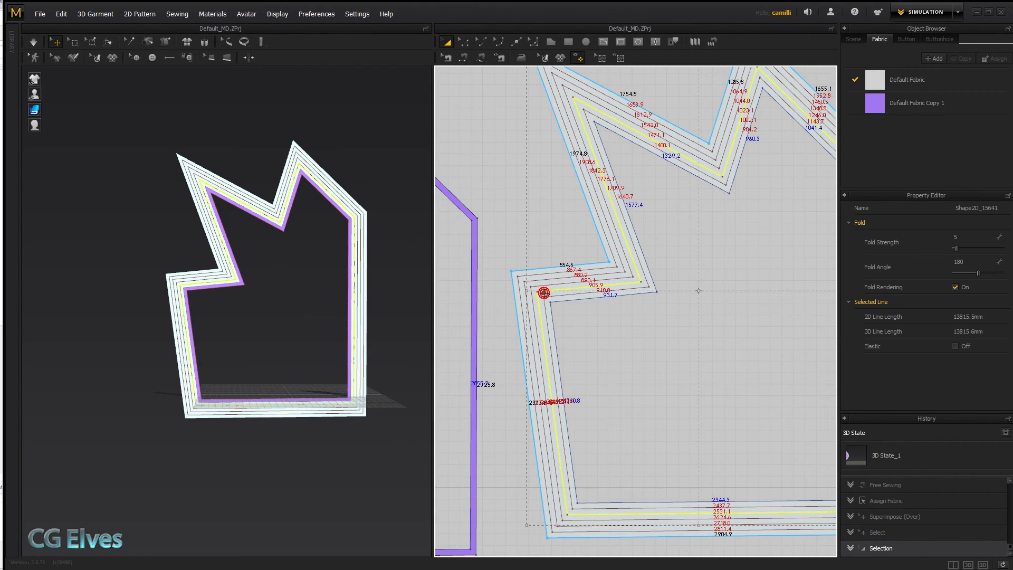
pyautogui.rightClick(543, 292)
pyautogui.click(578, 380)
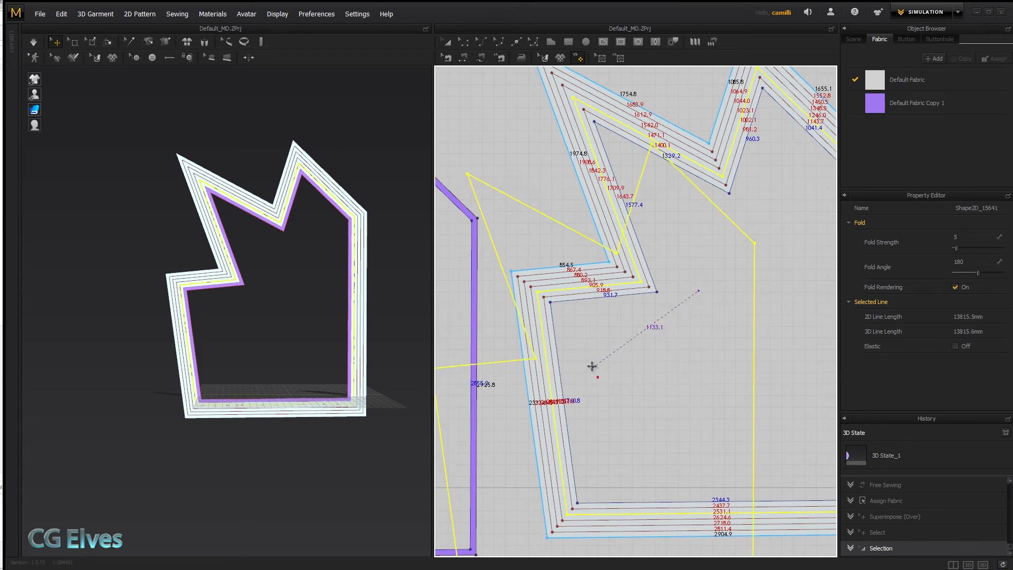
pyautogui.scroll(-5, 600, 368)
pyautogui.moveTo(596, 362); pyautogui.dragTo(588, 285, button='middle')
pyautogui.scroll(2, 584, 287)
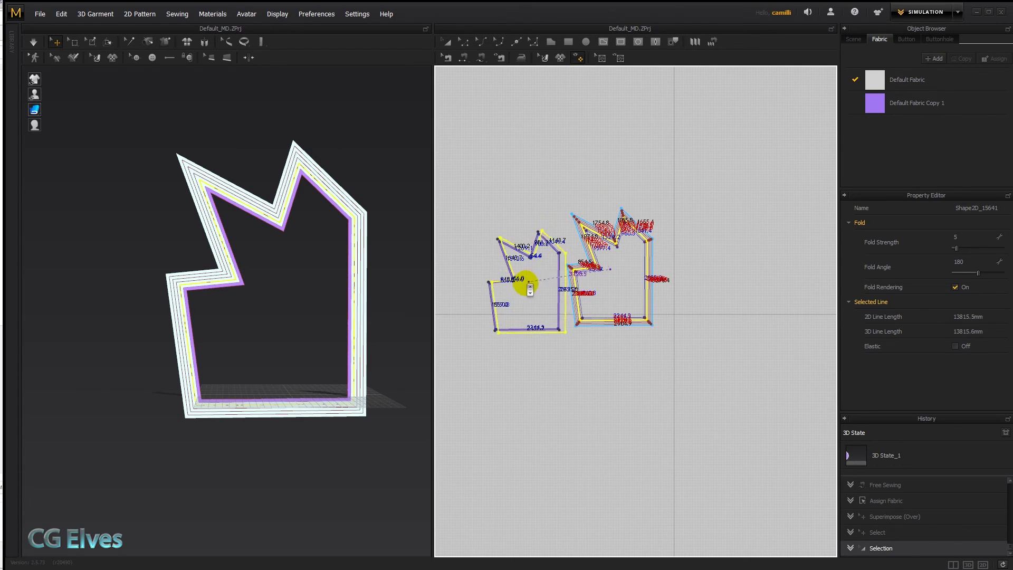
pyautogui.click(524, 163)
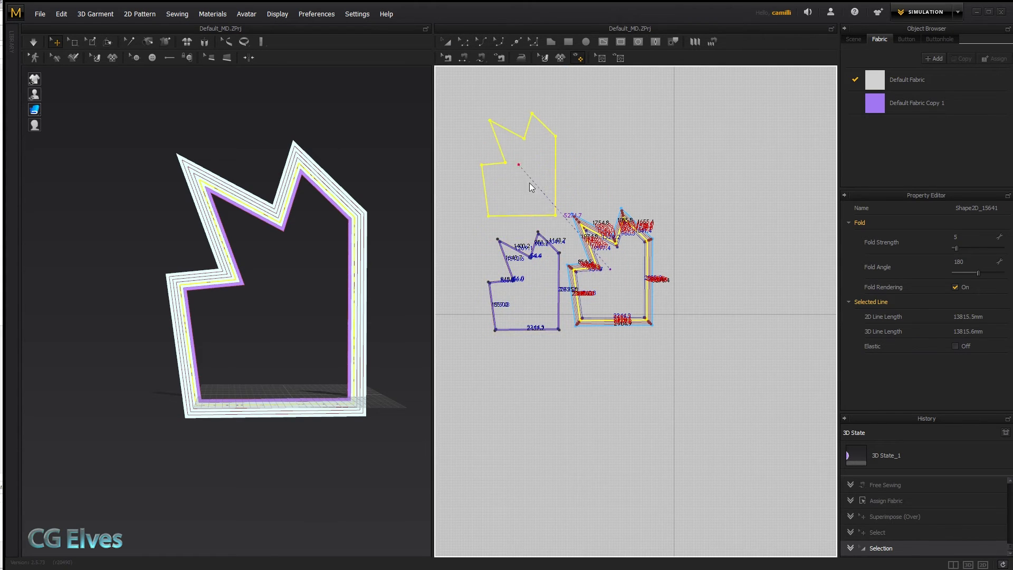
pyautogui.scroll(3, 560, 244)
pyautogui.scroll(-2, 515, 113)
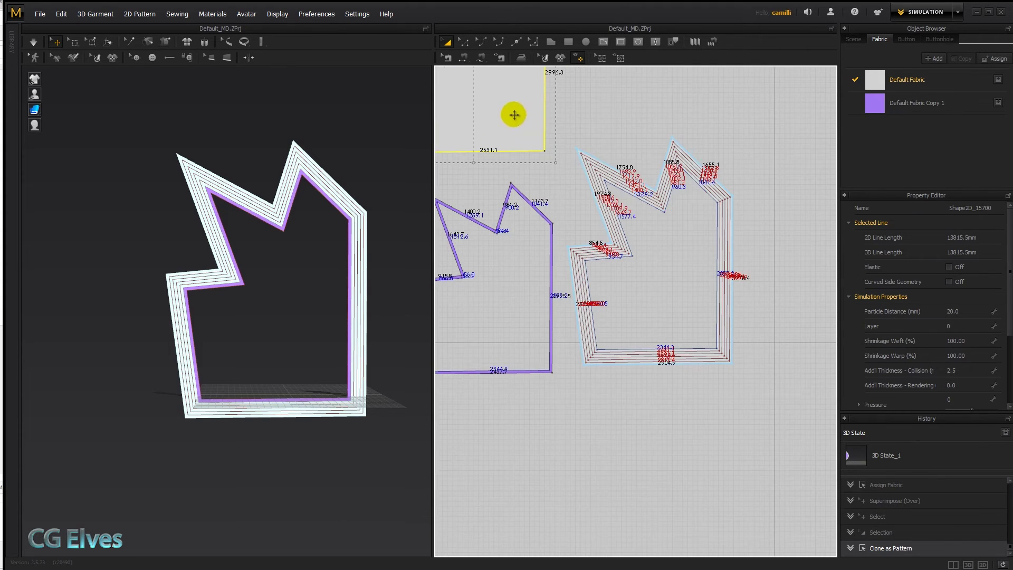
# Offset the clone's outline 50 mm inward and convert that inner area into a hole
pyautogui.rightClick(514, 113)
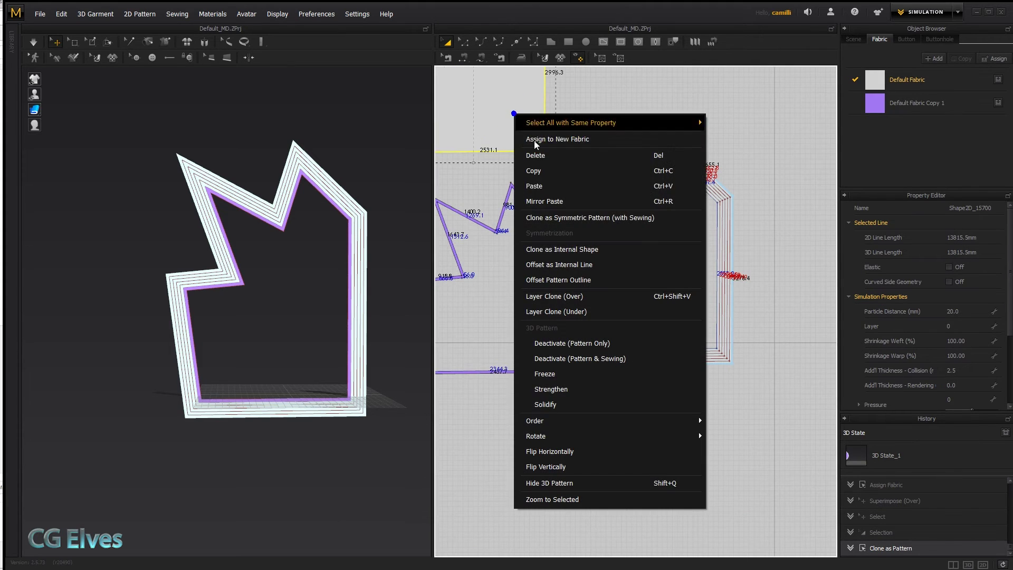
pyautogui.click(568, 265)
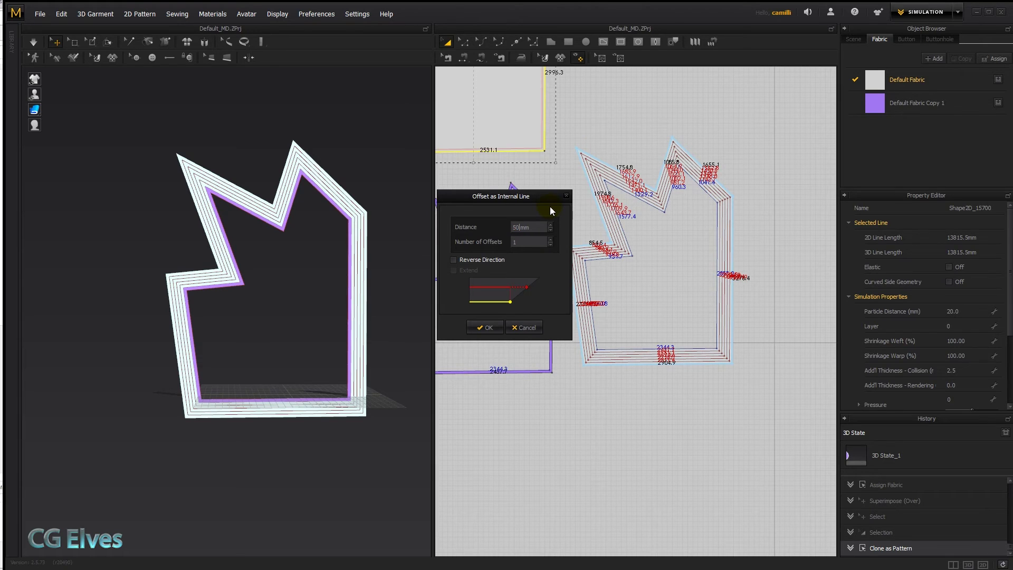
pyautogui.press('Return')
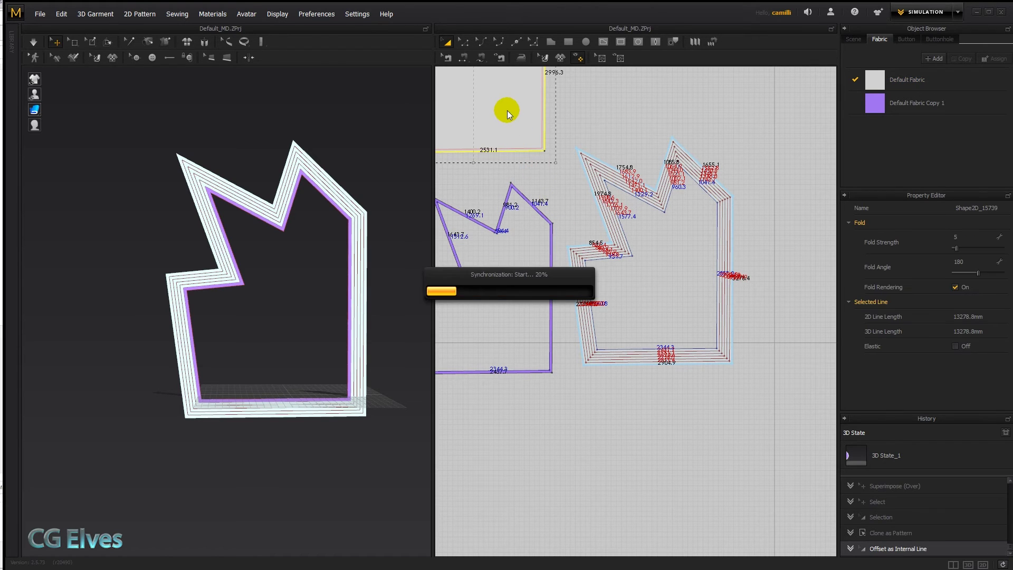
pyautogui.moveTo(513, 108); pyautogui.dragTo(588, 210, button='middle')
pyautogui.rightClick(569, 157)
pyautogui.click(616, 280)
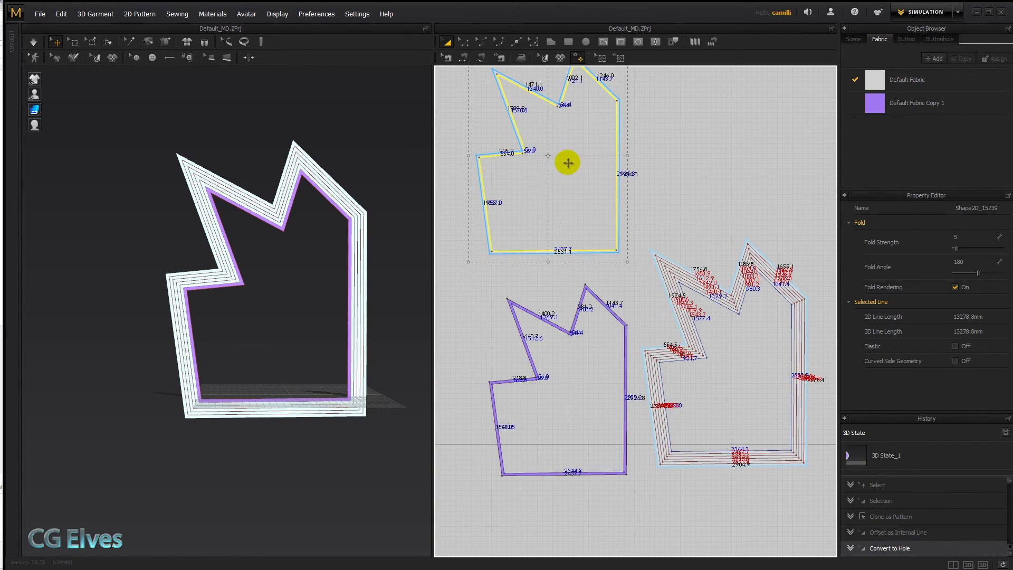
pyautogui.moveTo(568, 163); pyautogui.dragTo(547, 161, button='middle')
# Duplicate the purple fabric, assign the copy to the top piece, and recolour it 661AFF
pyautogui.click(917, 102)
pyautogui.click(964, 59)
pyautogui.moveTo(920, 128); pyautogui.dragTo(606, 158)
pyautogui.click(975, 289)
pyautogui.click(489, 142)
pyautogui.click(477, 402)
pyautogui.click(620, 133)
pyautogui.moveTo(570, 125); pyautogui.dragTo(576, 151, button='middle')
# Start a free-sewing seam from the top piece's outline to the pillow's outline
pyautogui.press('m')
pyautogui.click(560, 79)
pyautogui.click(560, 79)
pyautogui.click(732, 271)
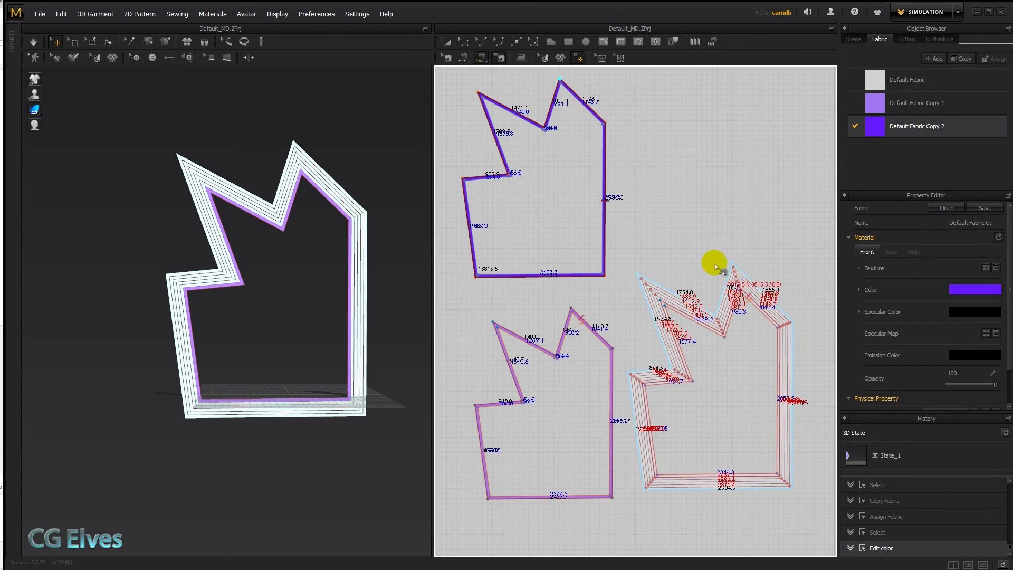
# Hide segment length labels and finish sewing the frame to the pillow's outline
pyautogui.rightClick(660, 193)
pyautogui.click(727, 369)
pyautogui.scroll(2, 745, 290)
pyautogui.click(738, 287)
pyautogui.scroll(-6, 712, 274)
pyautogui.scroll(-5, 356, 253)
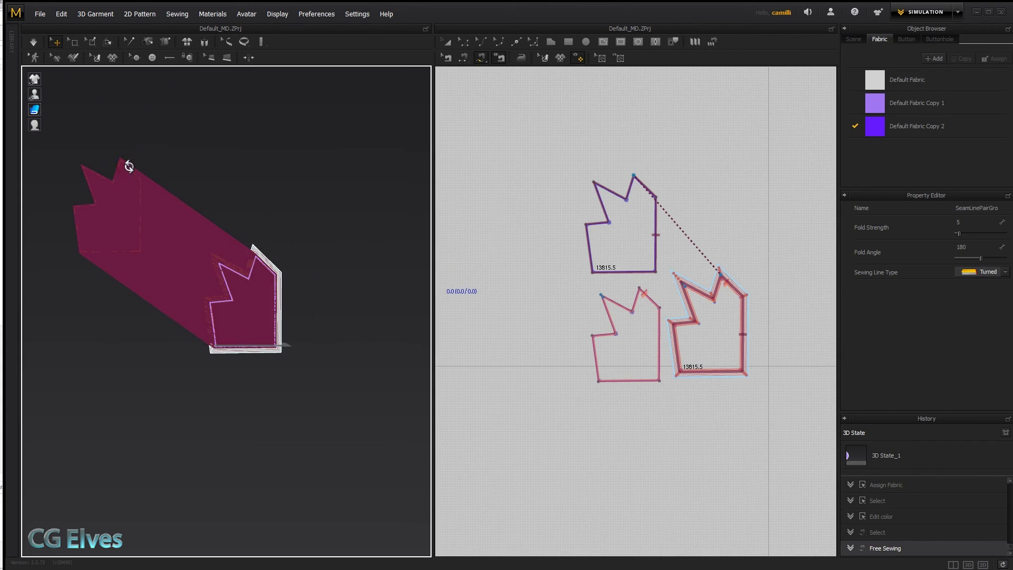
# Superimpose the darker purple frame over the pillow and inspect the border in 3D
pyautogui.rightClick(129, 166)
pyautogui.click(197, 440)
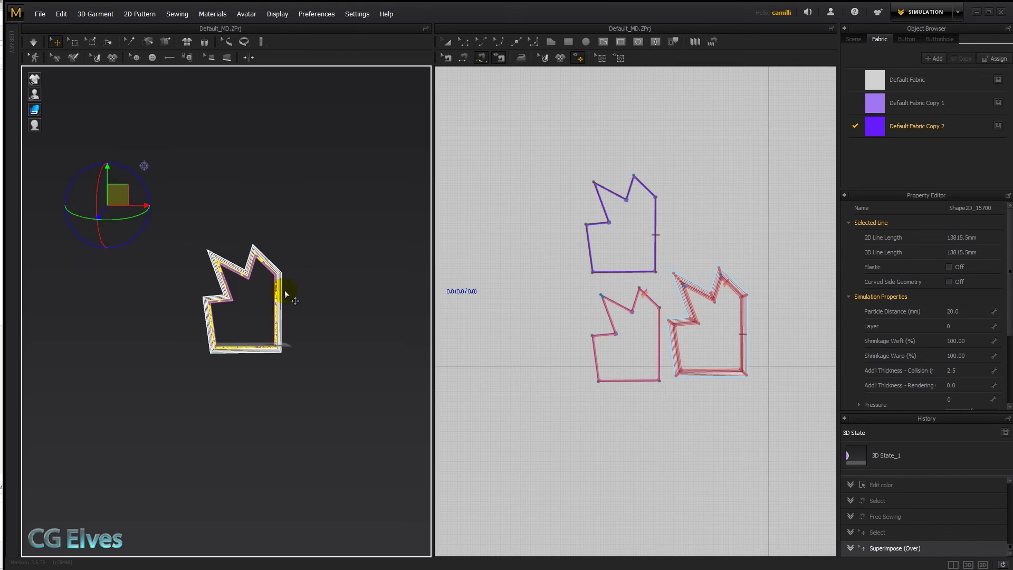
pyautogui.scroll(6, 283, 290)
pyautogui.moveTo(303, 291); pyautogui.dragTo(290, 324, button='middle')
pyautogui.click(376, 180)
pyautogui.moveTo(376, 180)
pyautogui.mouseDown(button='right')
pyautogui.moveTo(363, 205)
pyautogui.moveTo(375, 197)
pyautogui.mouseUp(button='right')
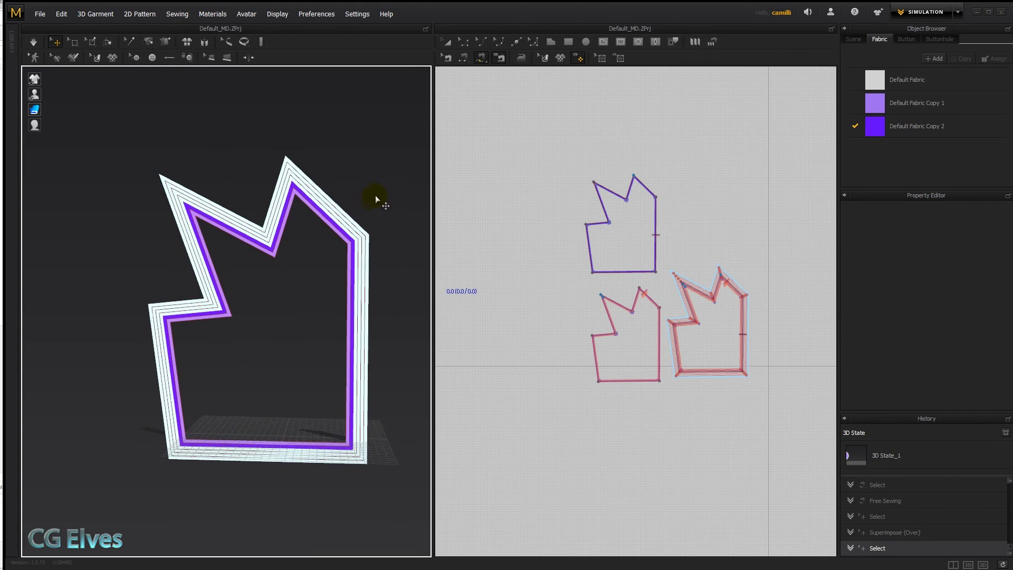
pyautogui.scroll(3, 733, 238)
pyautogui.moveTo(733, 237); pyautogui.dragTo(667, 189, button='middle')
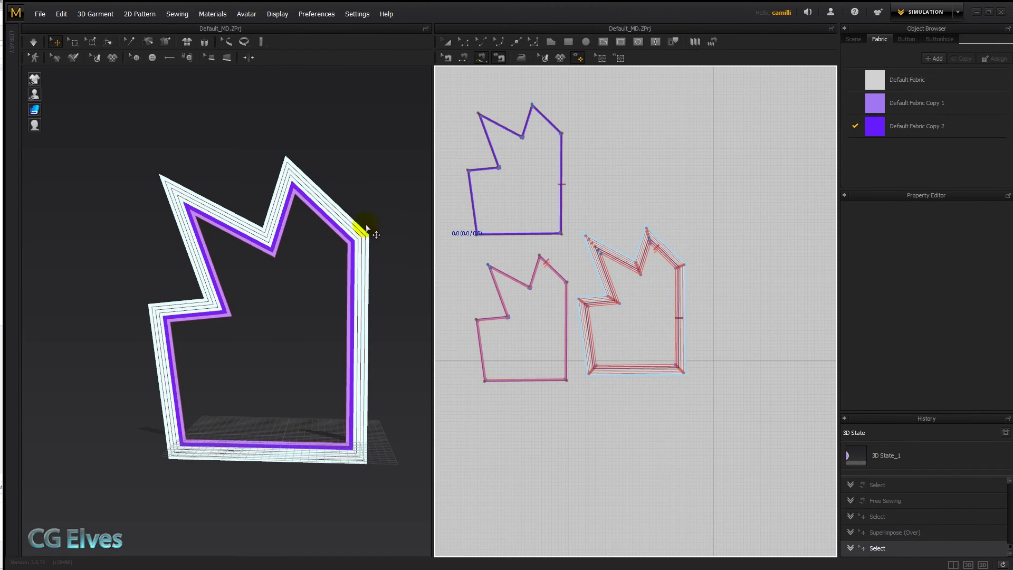
pyautogui.scroll(-2, 357, 320)
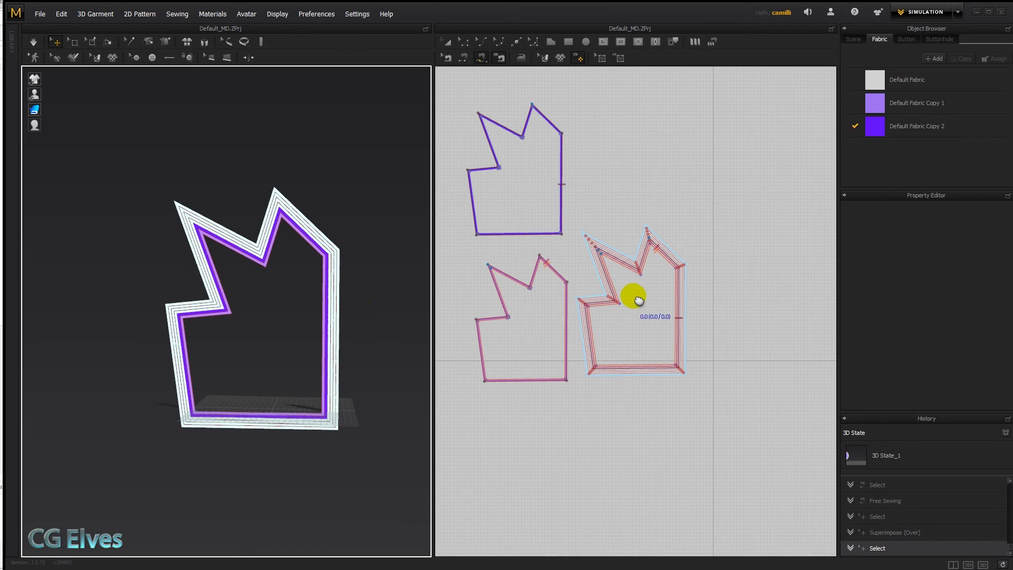
pyautogui.scroll(5, 610, 283)
pyautogui.moveTo(573, 298); pyautogui.dragTo(602, 295, button='middle')
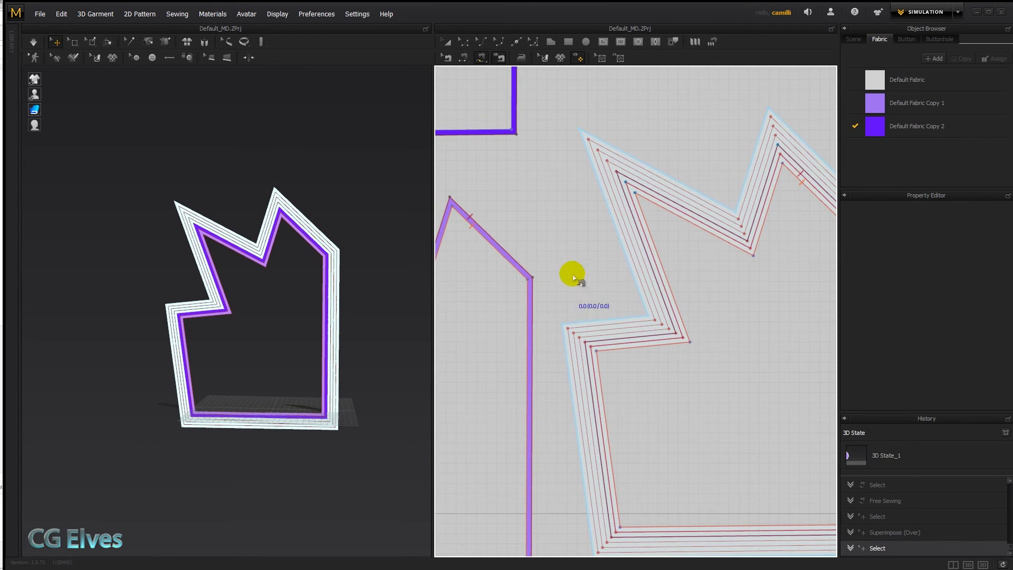
# Add points along the zigzag pattern's short top edge and its left edge
pyautogui.press('x')
pyautogui.click(579, 321)
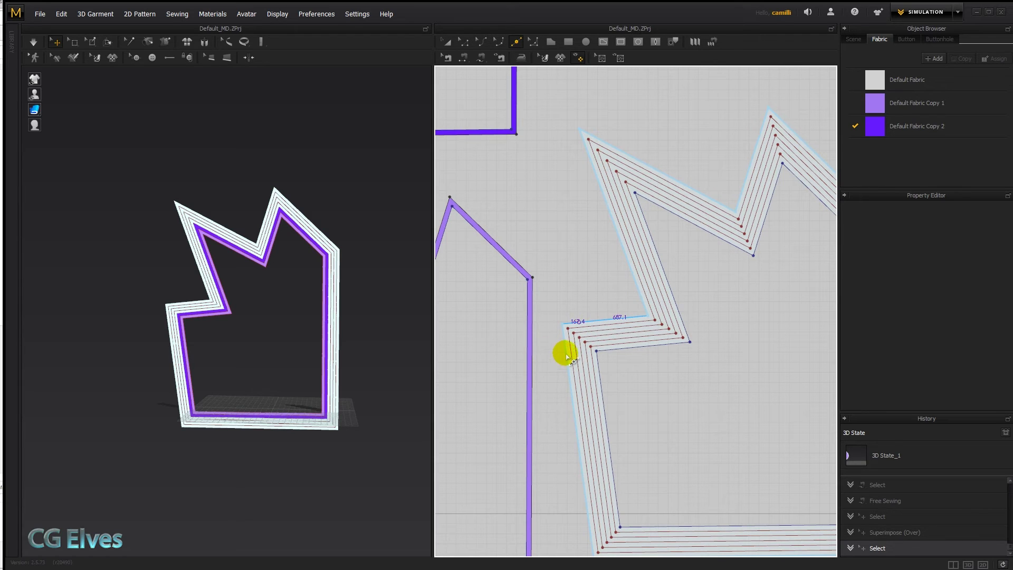
pyautogui.click(614, 319)
pyautogui.click(573, 389)
pyautogui.click(577, 426)
pyautogui.click(583, 473)
pyautogui.click(589, 512)
# Select the newly added points along the pattern's left edge
pyautogui.press('z')
pyautogui.click(569, 383)
pyautogui.keyDown('shift'); pyautogui.click(577, 431); pyautogui.keyUp('shift')
pyautogui.keyDown('shift'); pyautogui.click(582, 473); pyautogui.keyUp('shift')
pyautogui.keyDown('shift'); pyautogui.click(588, 512); pyautogui.keyUp('shift')
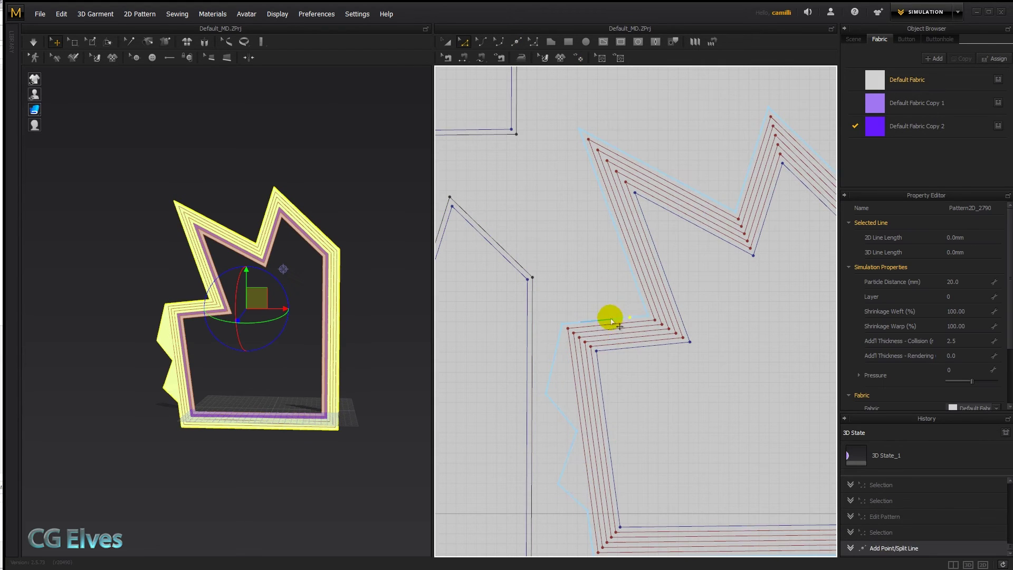
# Offset the zigzag pattern's outline outward by 40 mm, creating an internal line along the old edge
pyautogui.press('a')
pyautogui.click(627, 317)
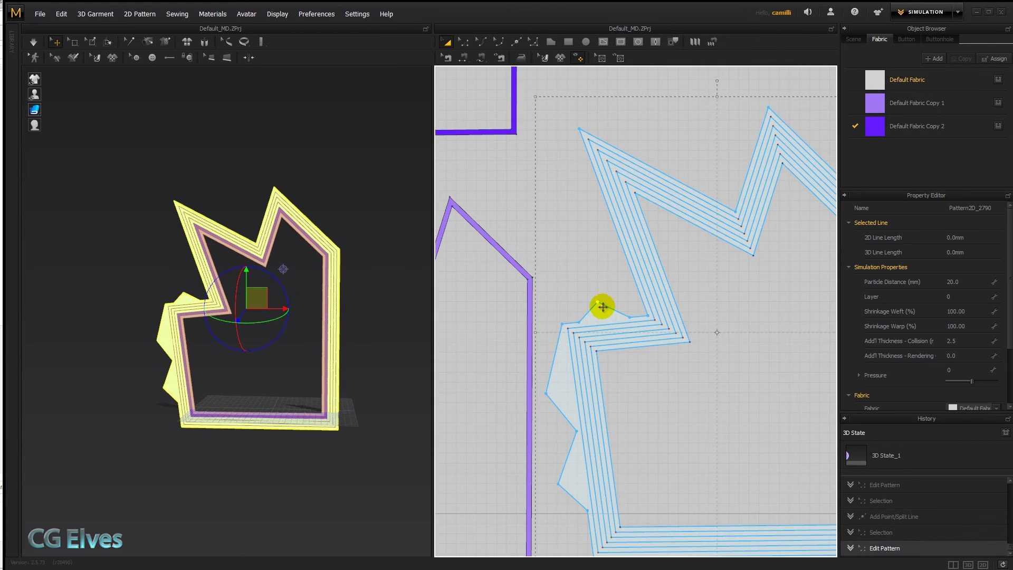
pyautogui.click(602, 306)
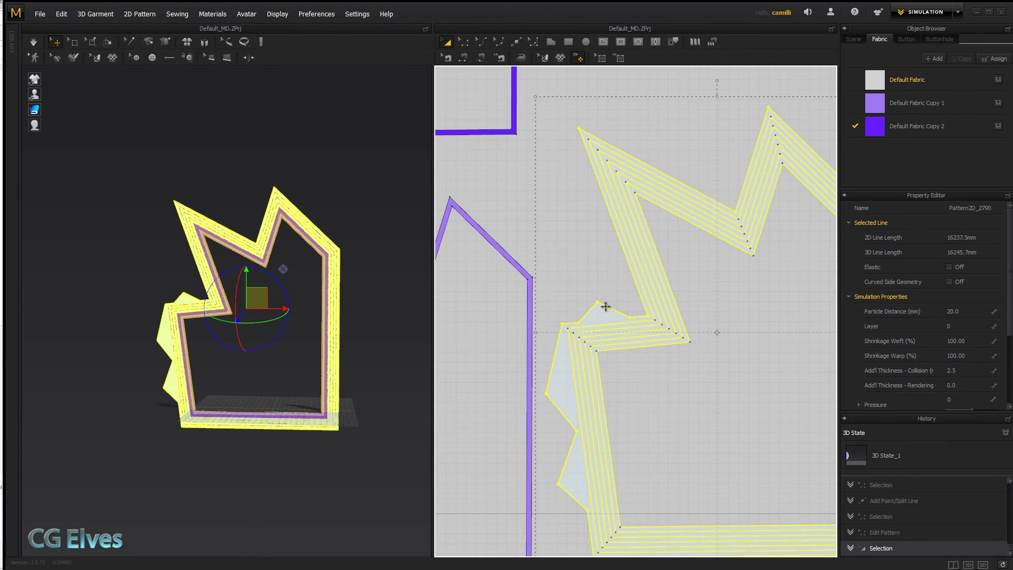
pyautogui.rightClick(605, 306)
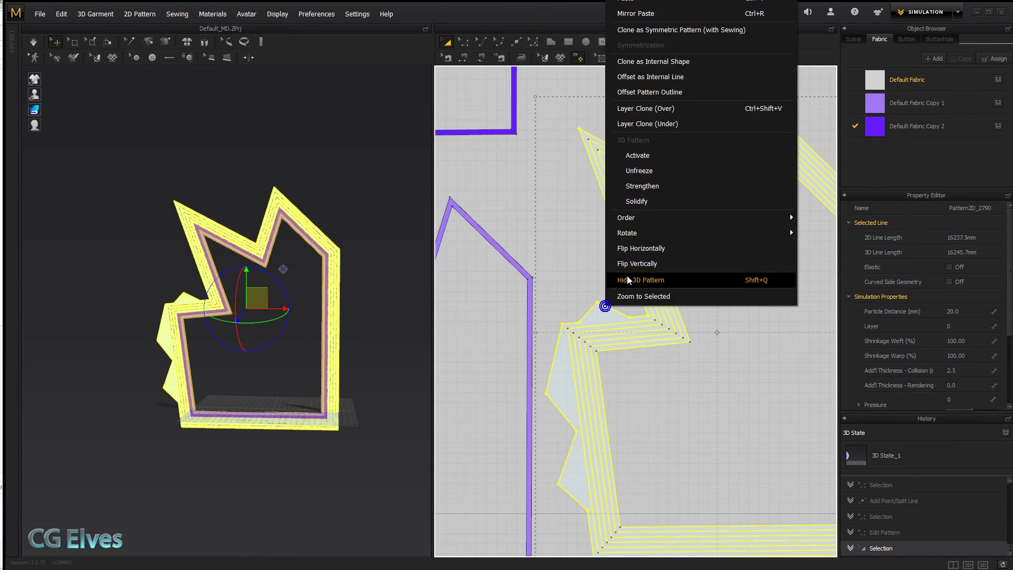
pyautogui.click(675, 92)
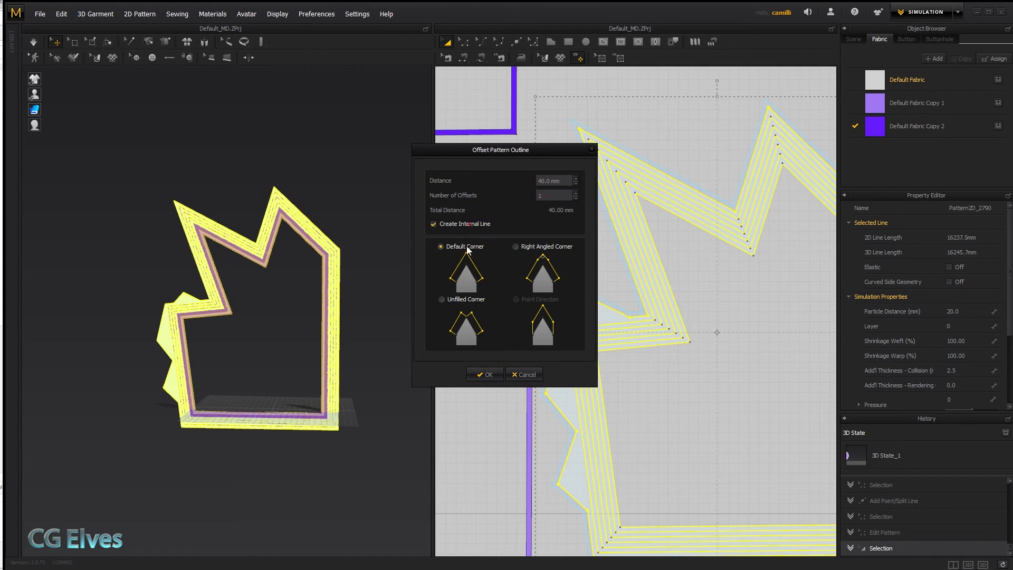
pyautogui.click(489, 374)
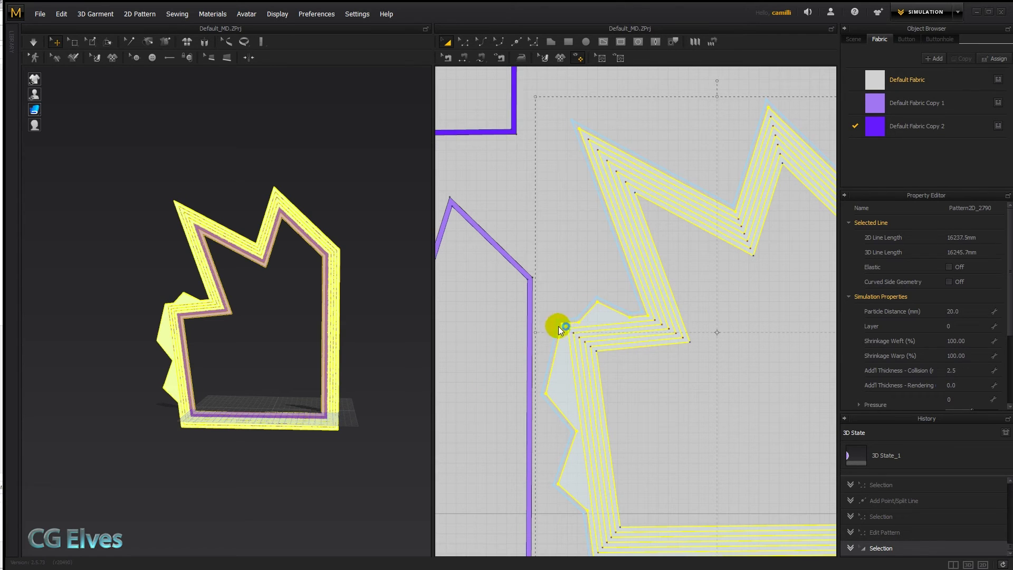
# Check the new internal line, reselect the zigzag pattern and bring its left bump into view
pyautogui.click(563, 342)
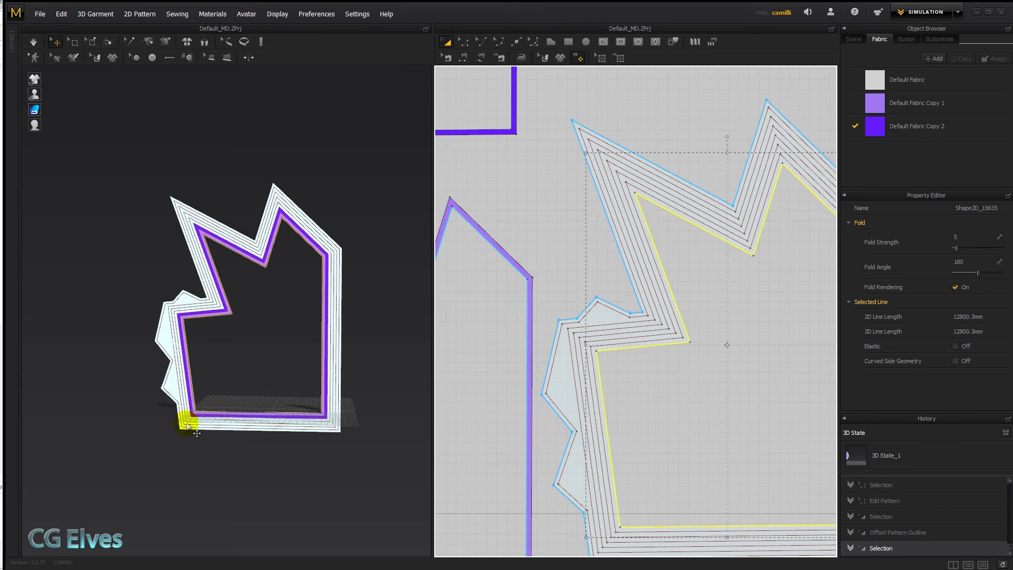
pyautogui.click(579, 315)
pyautogui.click(624, 276)
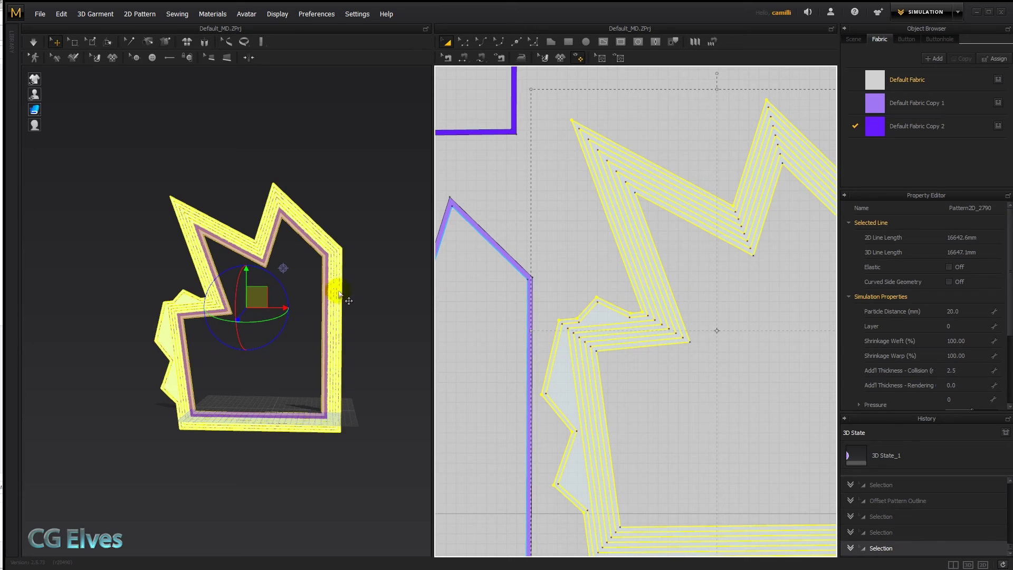
pyautogui.moveTo(604, 316); pyautogui.dragTo(638, 220, button='middle')
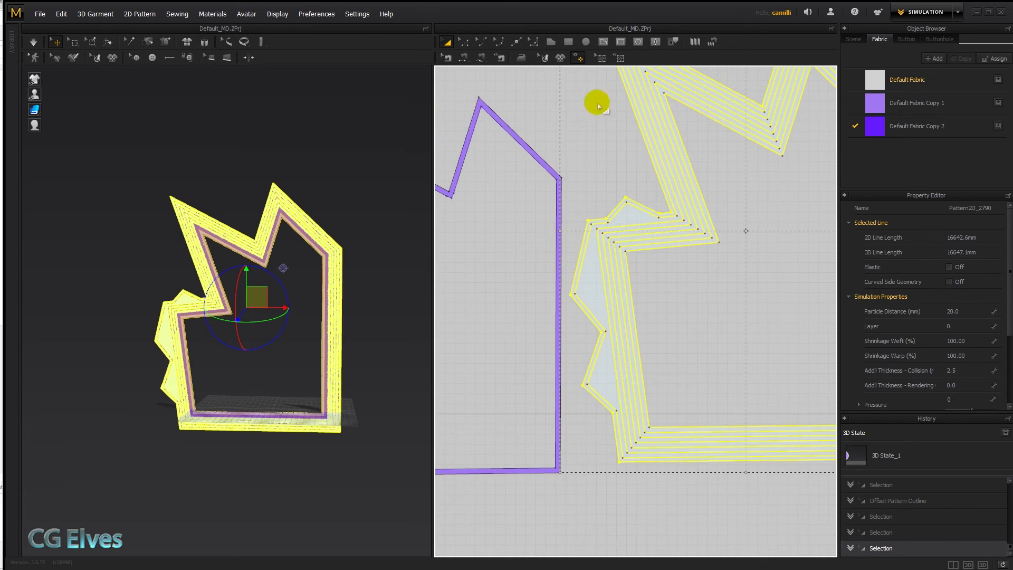
# Begin drawing a small internal triangle inside the pattern's left bump
pyautogui.click(580, 204)
pyautogui.press('g')
pyautogui.click(601, 244)
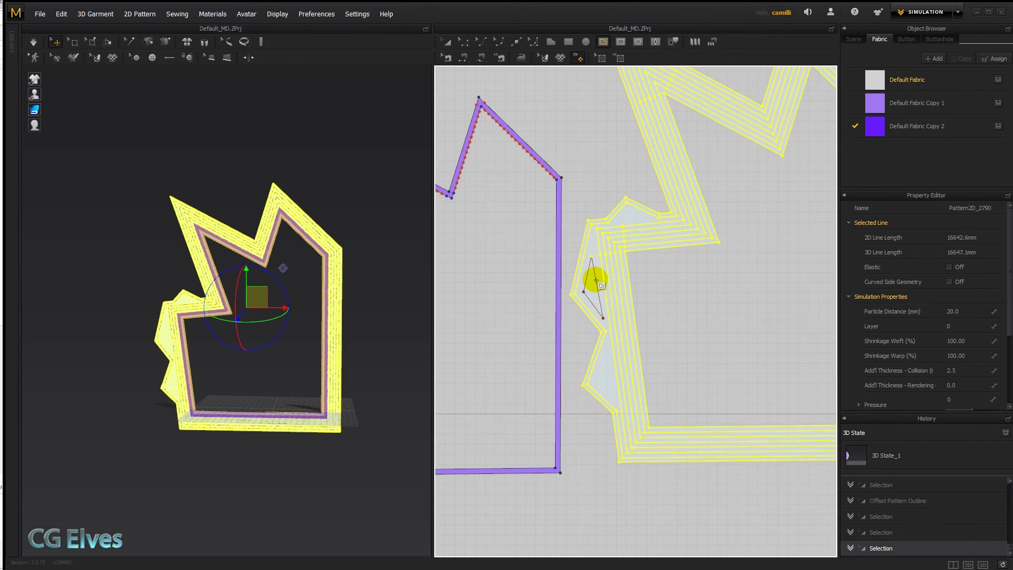
# Finish the triangle and convert it into a hole
pyautogui.press('a')
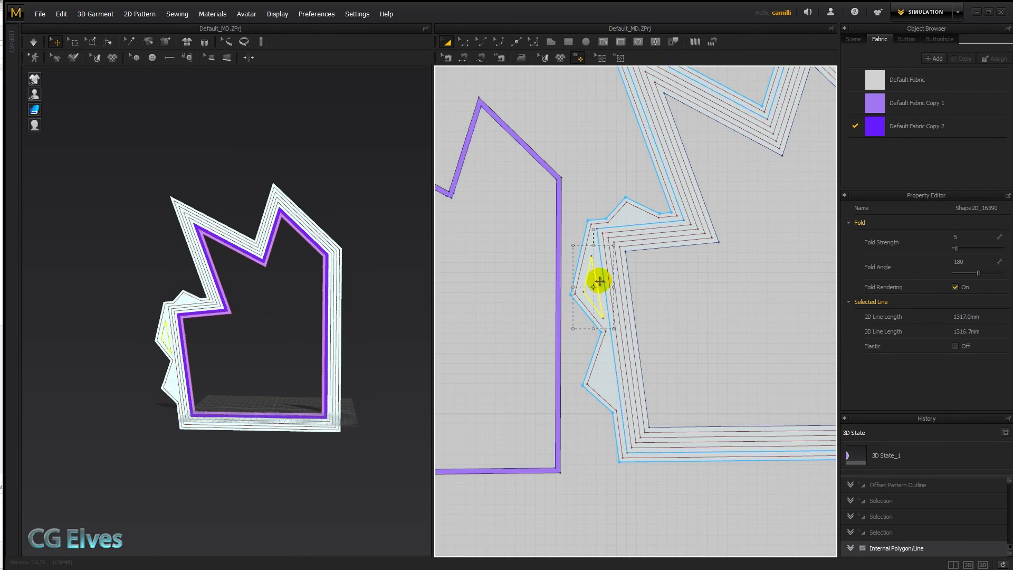
pyautogui.rightClick(595, 280)
pyautogui.click(645, 399)
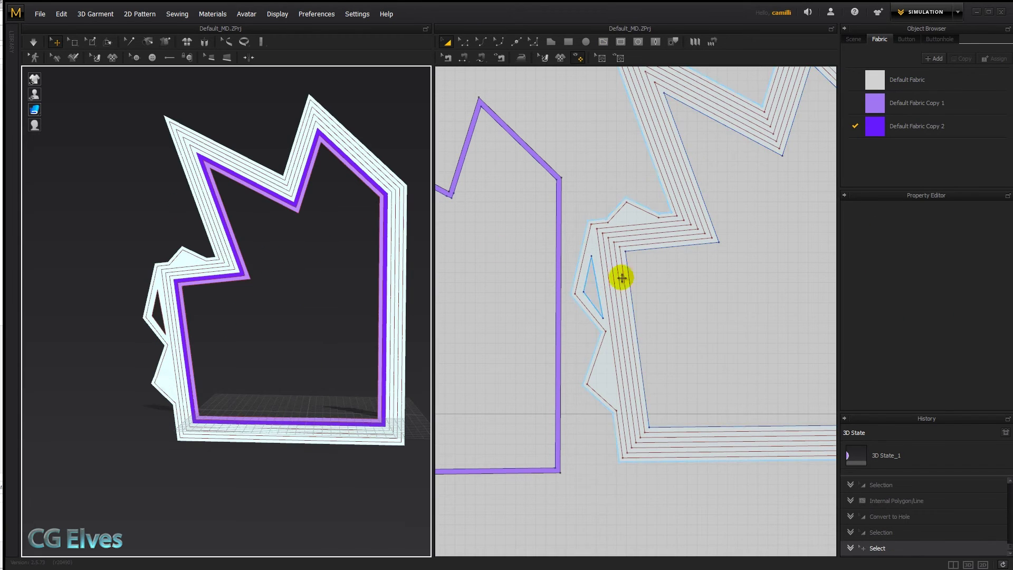
# Draw a thin vertical rectangle inside the zigzag pattern and free-sew its top to the pattern
pyautogui.scroll(-6, 630, 264)
pyautogui.moveTo(653, 217); pyautogui.dragTo(624, 213, button='middle')
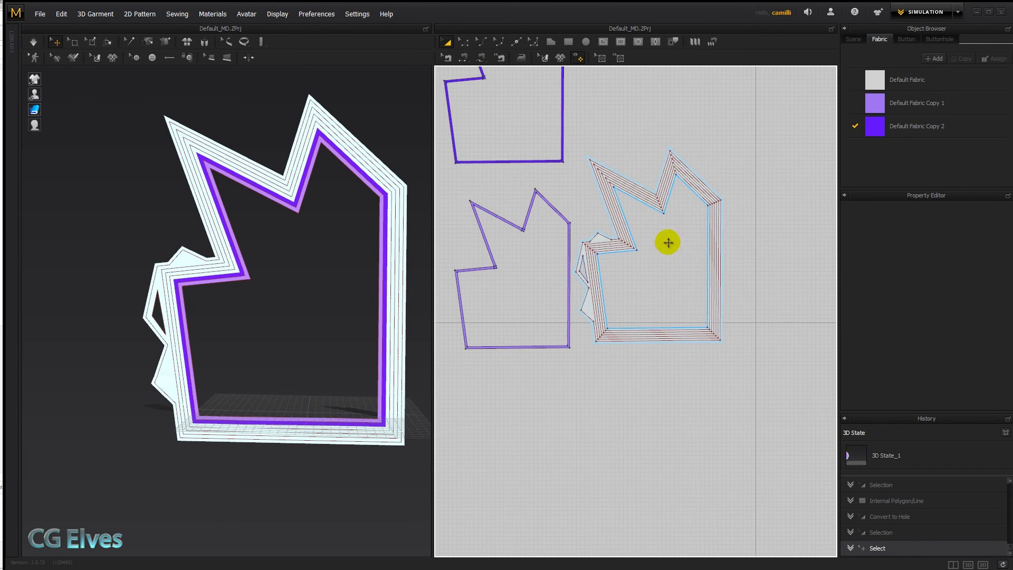
pyautogui.scroll(5, 644, 232)
pyautogui.press('s')
pyautogui.moveTo(633, 212); pyautogui.dragTo(639, 363)
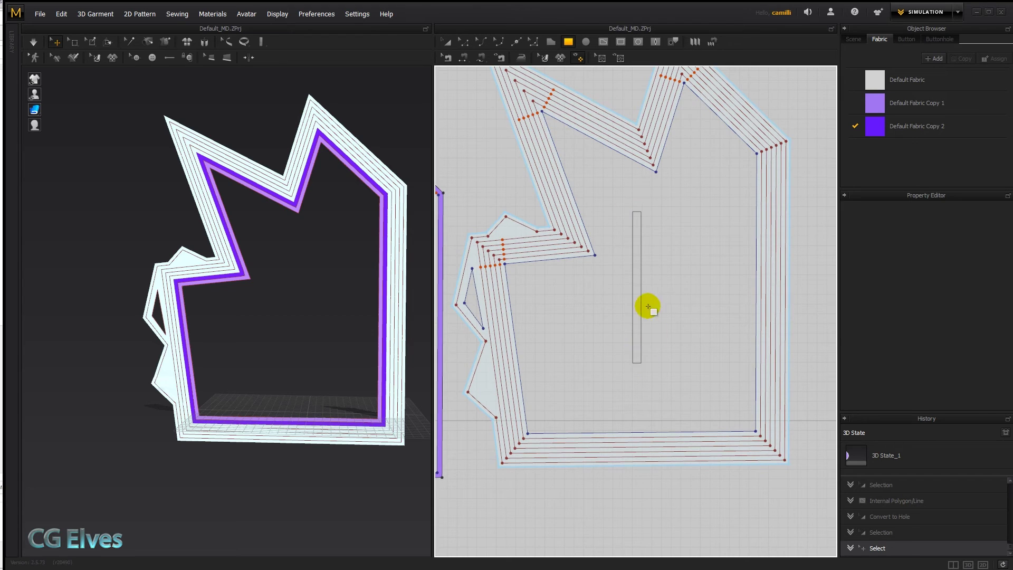
pyautogui.press('z')
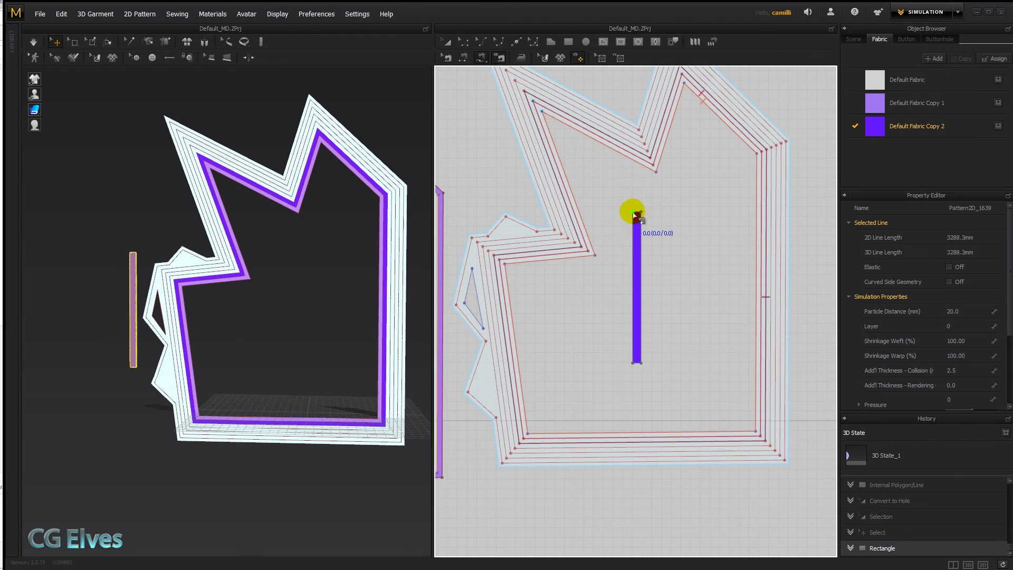
pyautogui.click(583, 115)
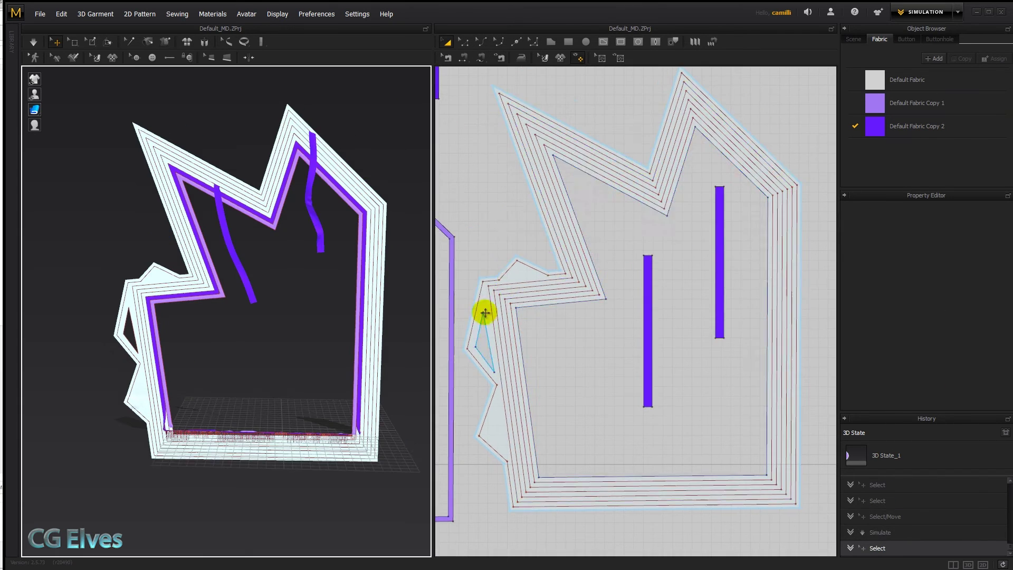
pyautogui.scroll(-3, 607, 235)
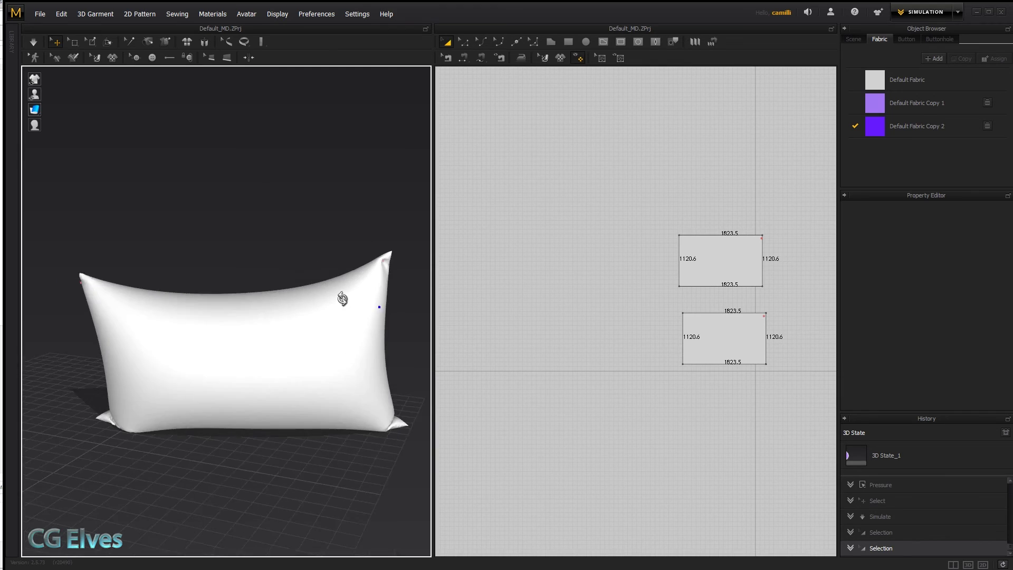
# Offset the upper panel's outline as internal lines: 40 mm distance, 11 offsets
pyautogui.moveTo(342, 298); pyautogui.dragTo(651, 280, button='right')
pyautogui.click(704, 244)
pyautogui.rightClick(703, 245)
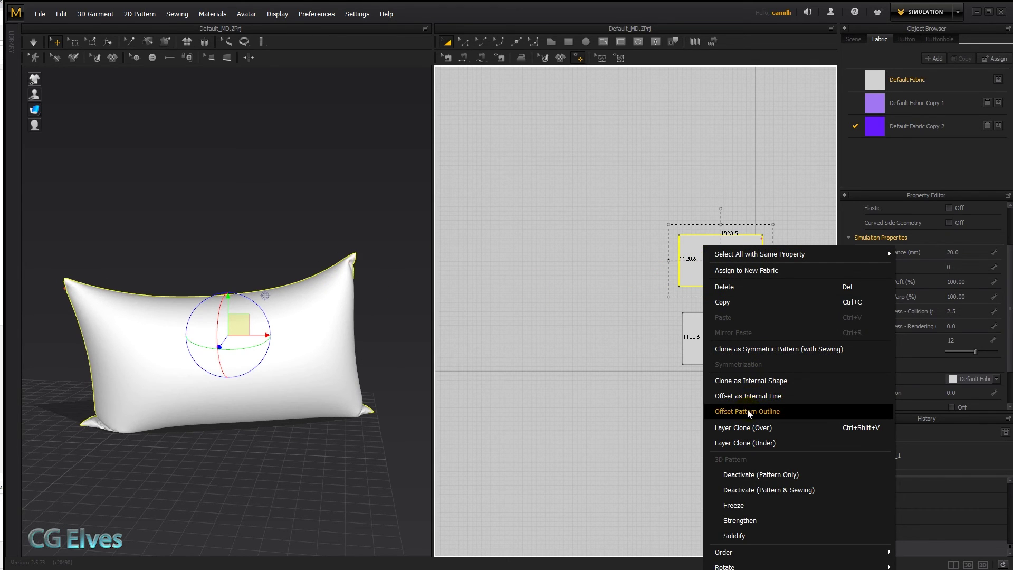
pyautogui.click(660, 228)
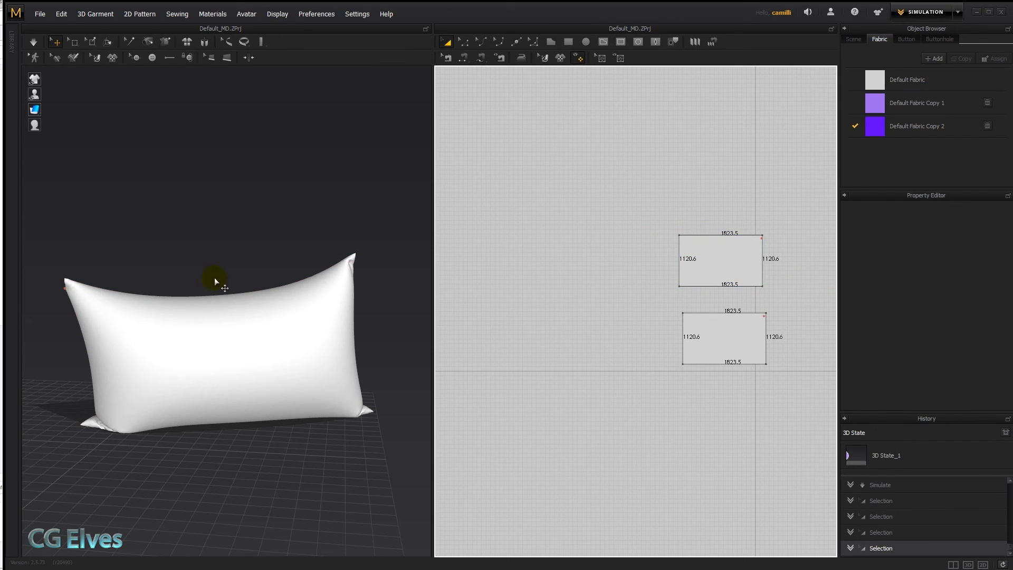
pyautogui.click(706, 255)
pyautogui.rightClick(706, 256)
pyautogui.click(765, 407)
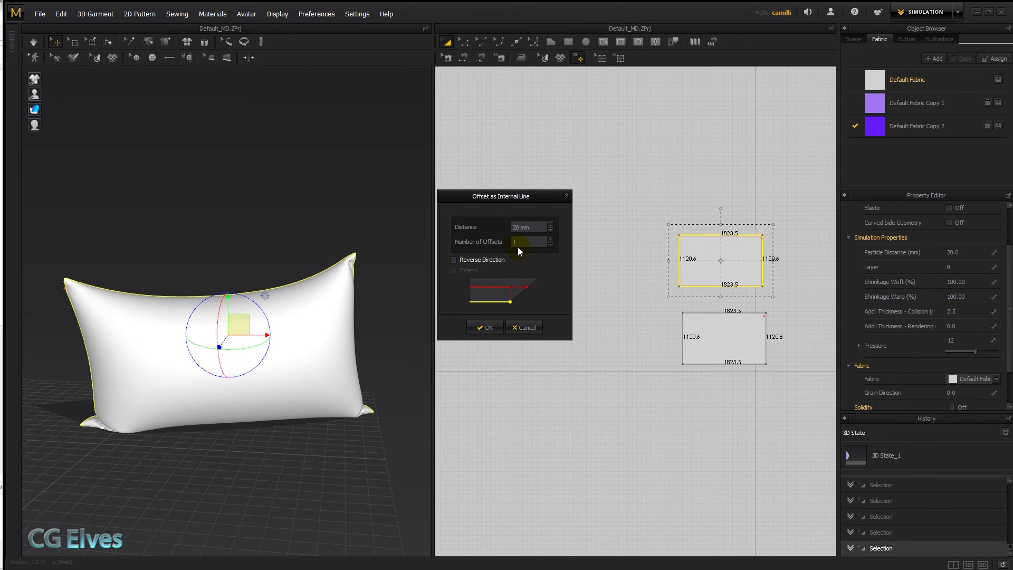
pyautogui.click(513, 229)
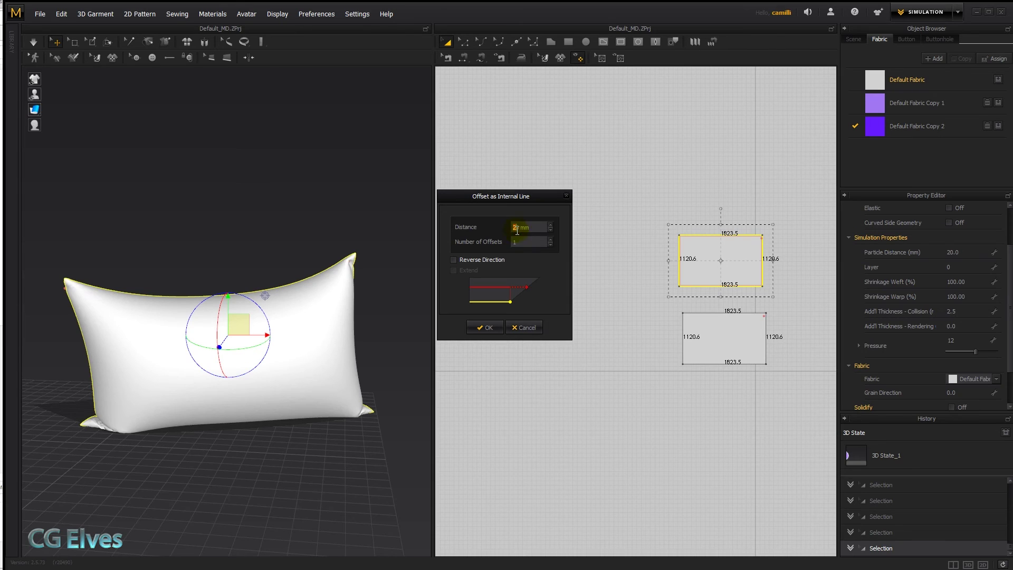
pyautogui.click(551, 239)
pyautogui.click(552, 239)
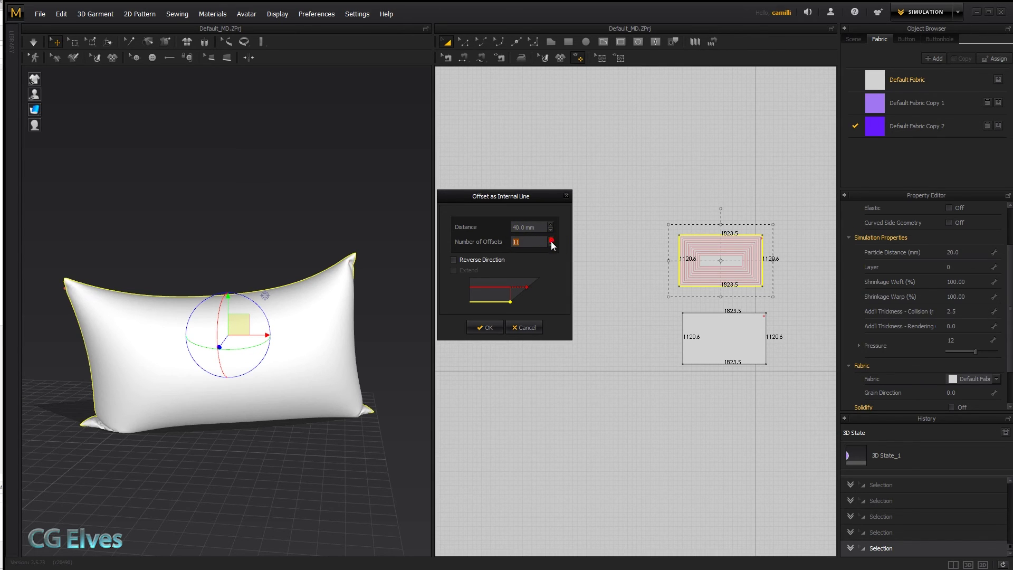
pyautogui.click(490, 324)
# Turn the pillow to face its front and select the outer concentric fold lines
pyautogui.moveTo(344, 316); pyautogui.dragTo(441, 307, button='right')
pyautogui.scroll(-4, 309, 316)
pyautogui.moveTo(310, 317); pyautogui.dragTo(293, 333, button='right')
pyautogui.moveTo(293, 332); pyautogui.dragTo(345, 298, button='middle')
pyautogui.click(599, 264)
pyautogui.scroll(5, 599, 264)
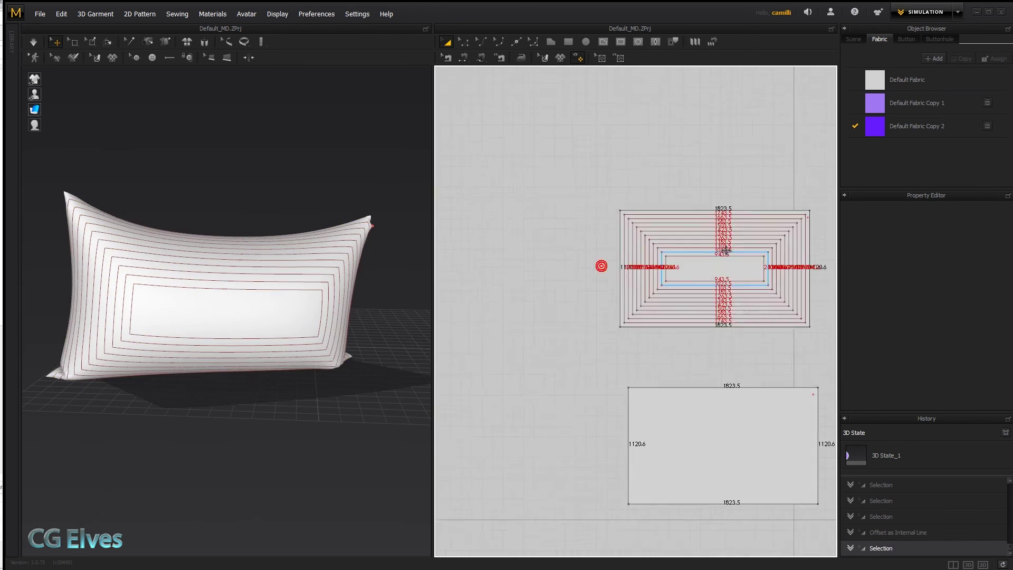
pyautogui.click(638, 202)
pyautogui.keyDown('shift'); pyautogui.click(639, 218); pyautogui.keyUp('shift')
pyautogui.keyDown('shift'); pyautogui.click(644, 232); pyautogui.keyUp('shift')
# Raise the fold strength of the selected outer fold lines and simulate the pillow
pyautogui.keyDown('shift'); pyautogui.click(646, 246); pyautogui.keyUp('shift')
pyautogui.keyDown('shift'); pyautogui.click(649, 260); pyautogui.keyUp('shift')
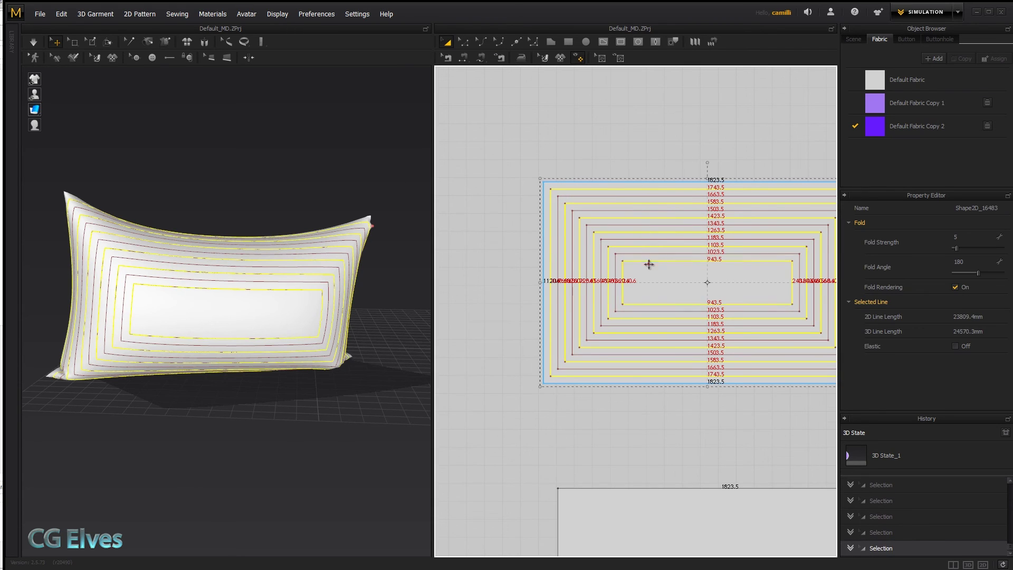
pyautogui.moveTo(957, 249); pyautogui.dragTo(964, 246)
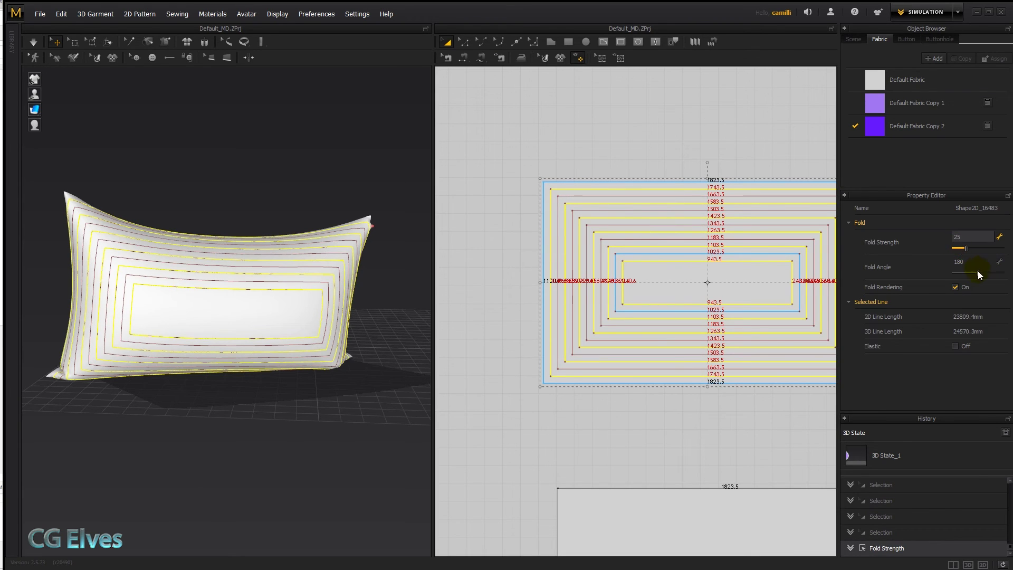
pyautogui.press('space')
pyautogui.click(335, 167)
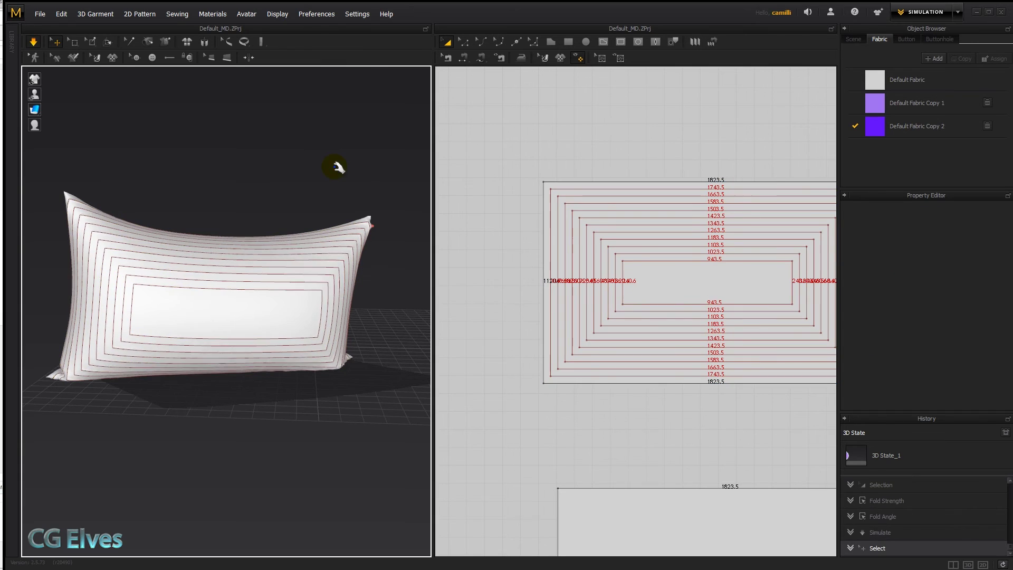
# Show the pillow in plain white shading
pyautogui.moveTo(36, 81)
pyautogui.click(94, 80)
pyautogui.moveTo(196, 190)
pyautogui.mouseDown(button='right')
pyautogui.moveTo(222, 189)
pyautogui.moveTo(203, 185)
pyautogui.moveTo(203, 197)
pyautogui.mouseUp(button='right')
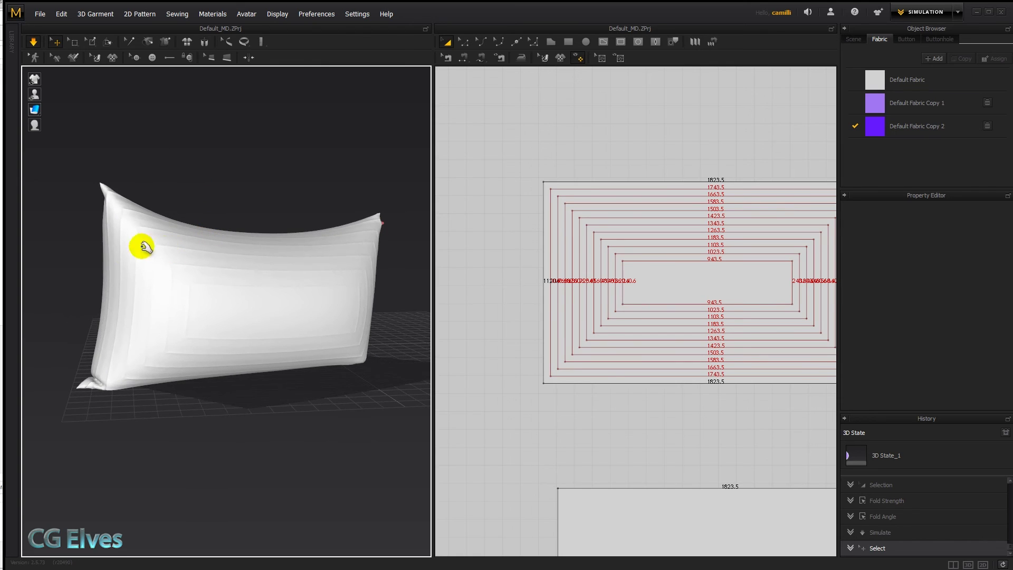
# Set fold strength 49 on the 1663.5, 1503.5, 1343.5, 1183.5 and 1023.5 fold lines, then re-simulate
pyautogui.click(593, 224)
pyautogui.click(569, 196)
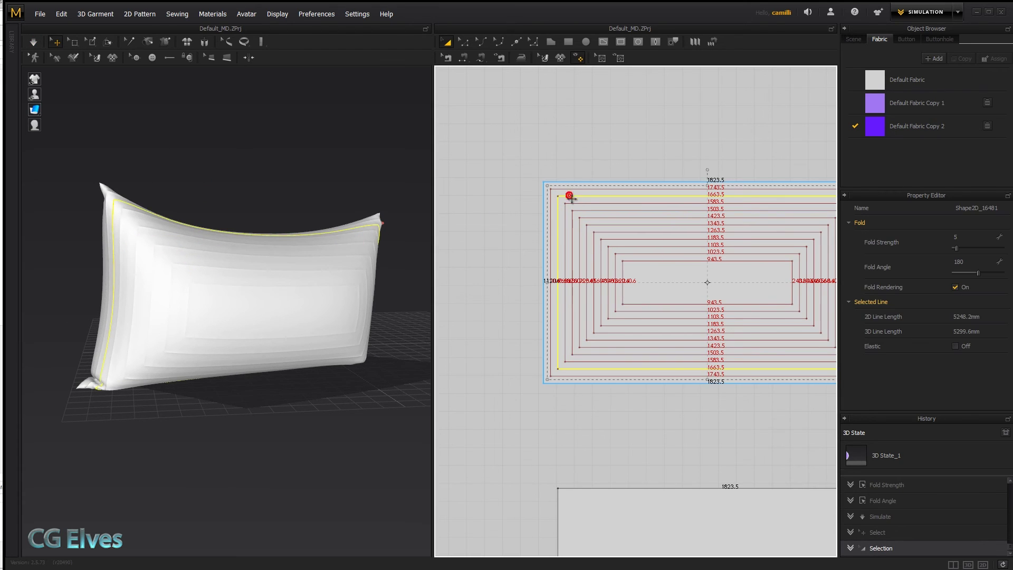
pyautogui.keyDown('shift'); pyautogui.click(594, 210); pyautogui.keyUp('shift')
pyautogui.keyDown('shift'); pyautogui.click(610, 225); pyautogui.keyUp('shift')
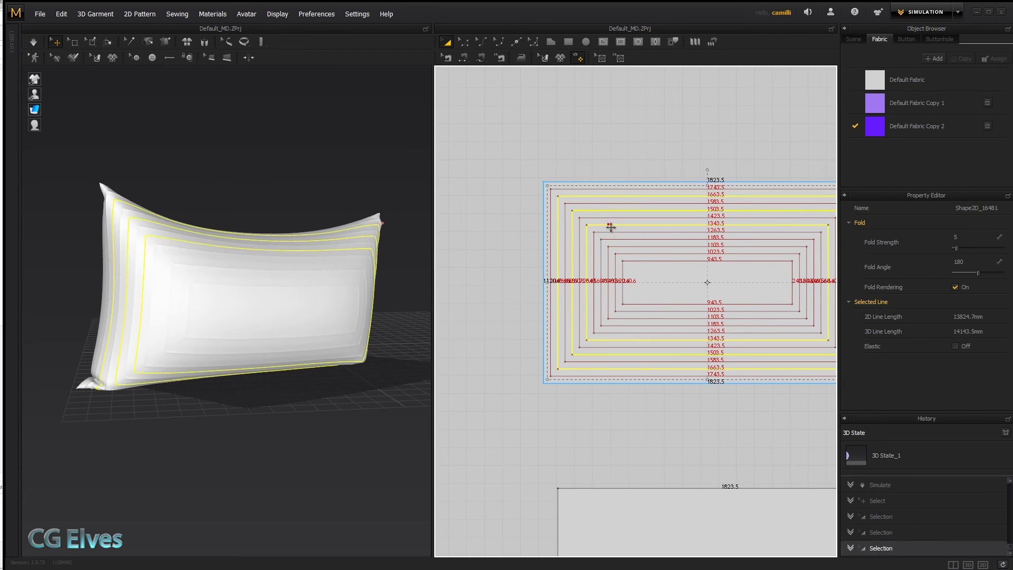
pyautogui.keyDown('shift'); pyautogui.click(621, 239); pyautogui.keyUp('shift')
pyautogui.keyDown('shift'); pyautogui.click(628, 254); pyautogui.keyUp('shift')
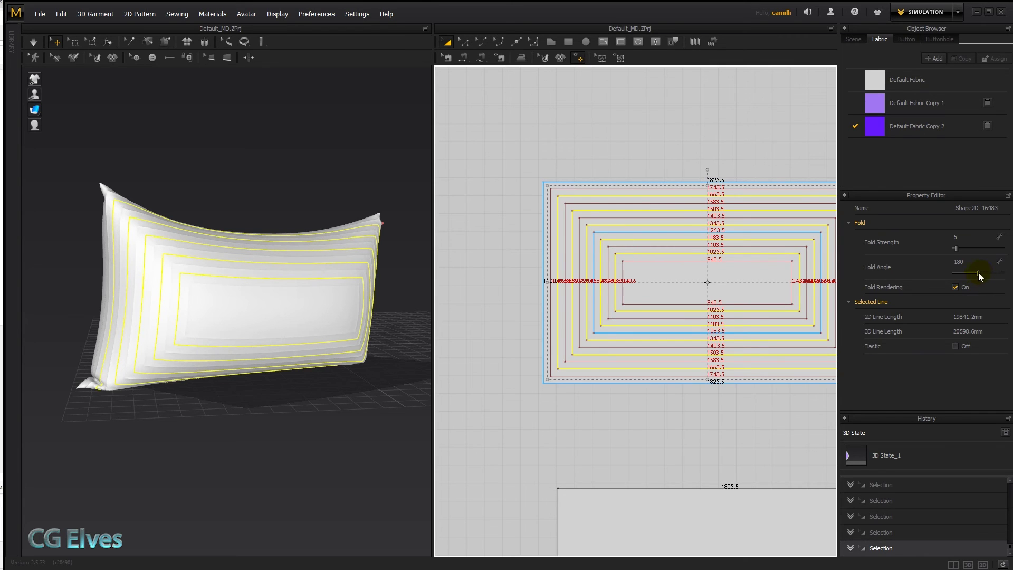
pyautogui.moveTo(980, 245); pyautogui.dragTo(977, 246)
pyautogui.press('space')
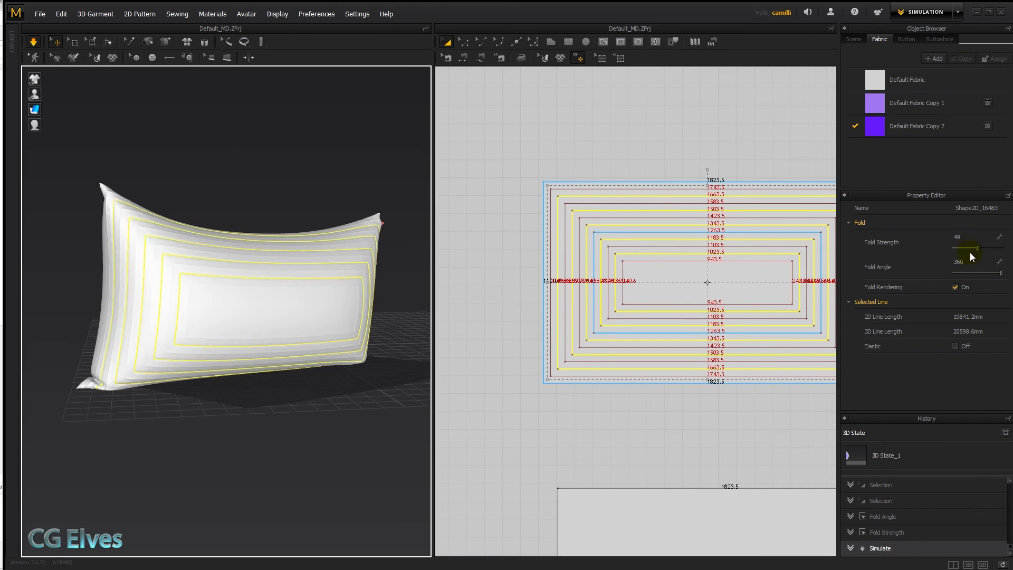
pyautogui.click(256, 168)
pyautogui.moveTo(276, 188); pyautogui.dragTo(284, 208, button='right')
pyautogui.scroll(5, 282, 208)
pyautogui.scroll(-5, 282, 208)
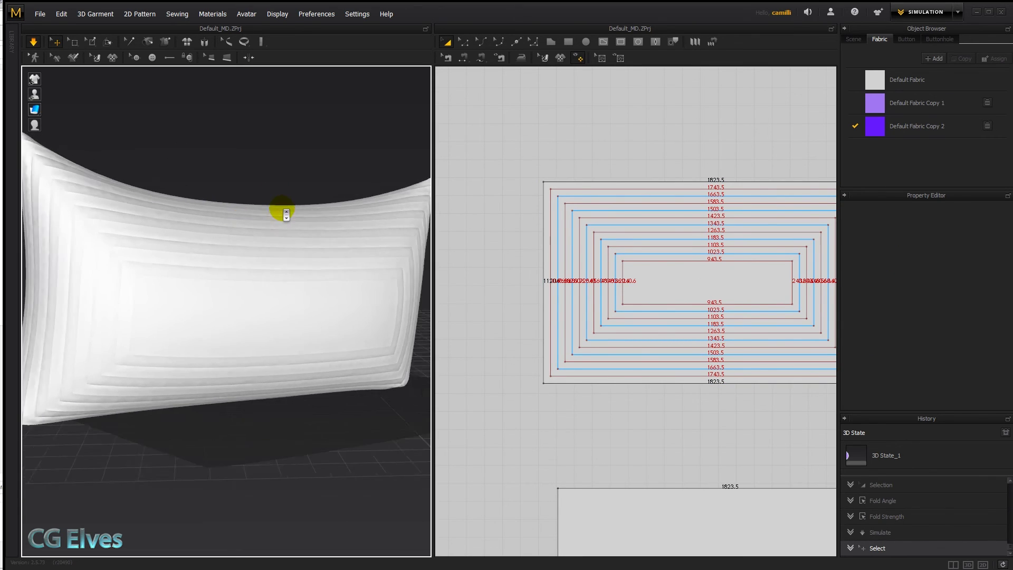
# Clone the outer rectangular fold line as a separate pattern placed above the pillow
pyautogui.rightClick(587, 190)
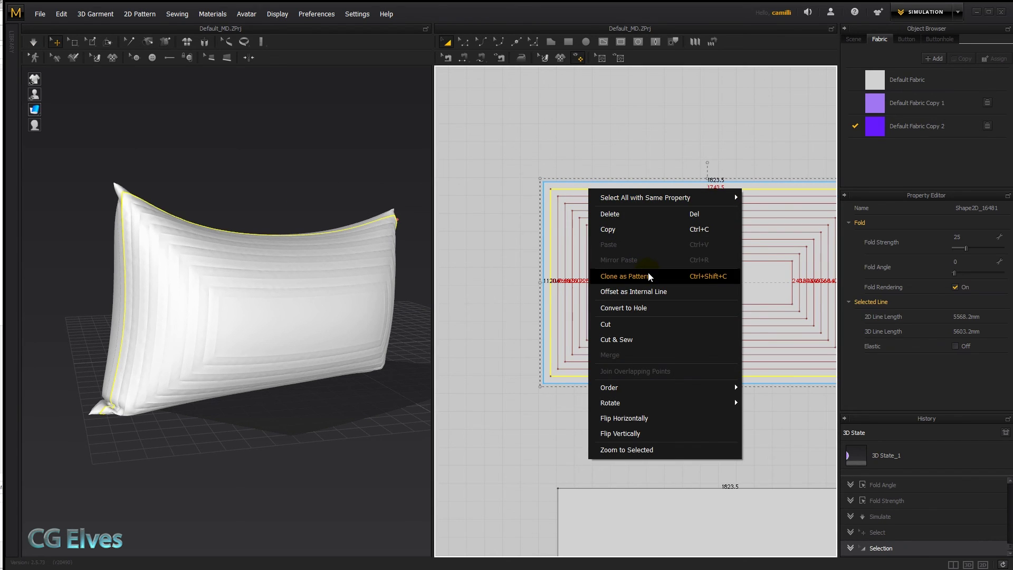
pyautogui.click(625, 276)
pyautogui.click(612, 172)
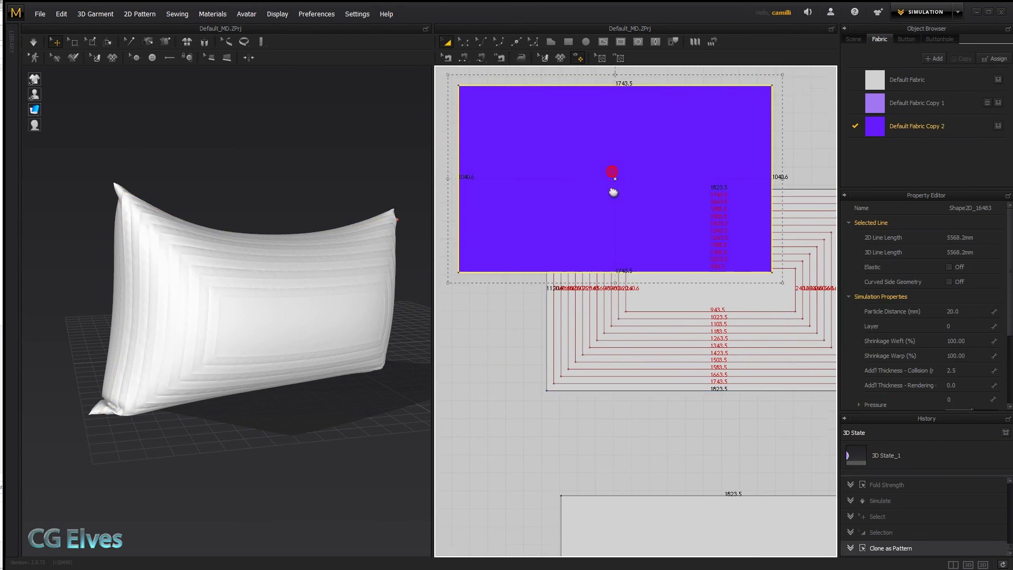
# Add a 40 mm inward offset line to the purple rectangle and convert its inner area to a hole
pyautogui.rightClick(591, 188)
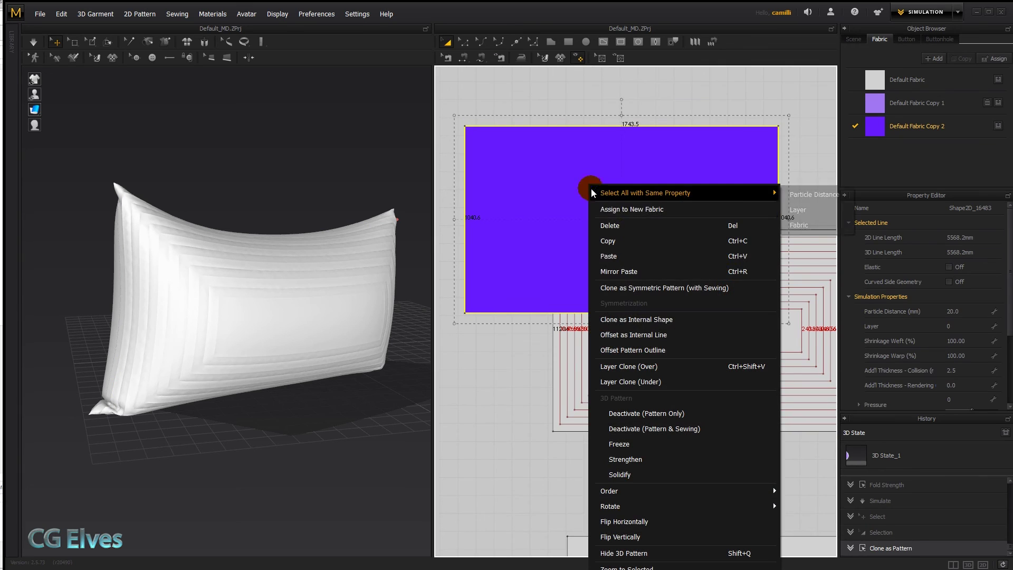
pyautogui.click(660, 337)
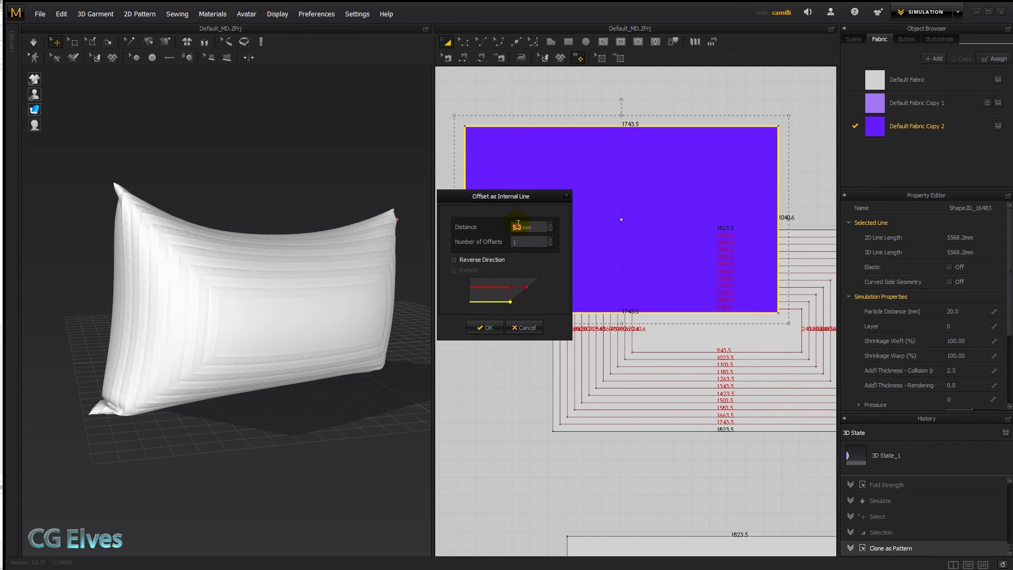
pyautogui.write('40')
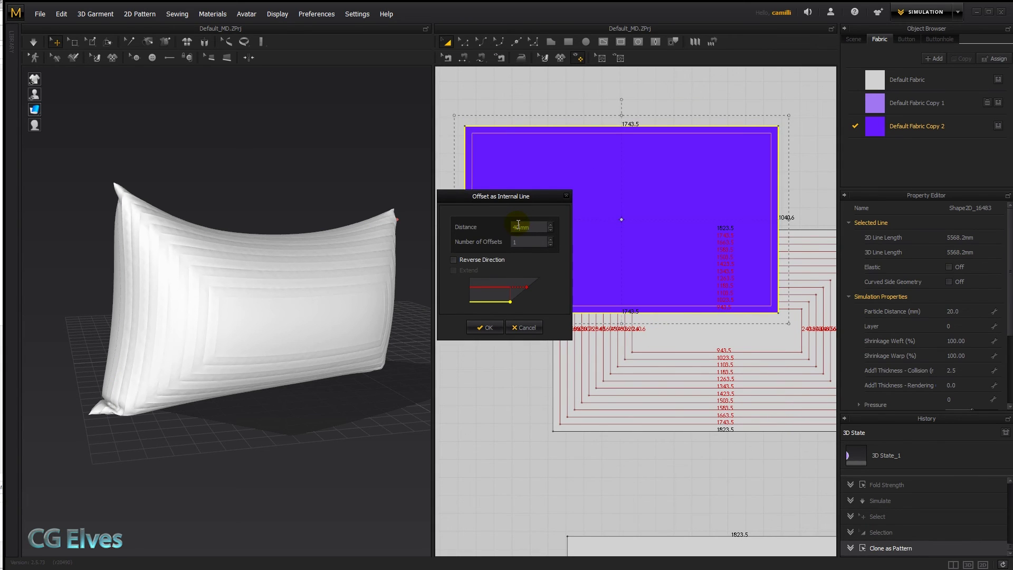
pyautogui.click(488, 327)
pyautogui.rightClick(576, 190)
pyautogui.click(602, 305)
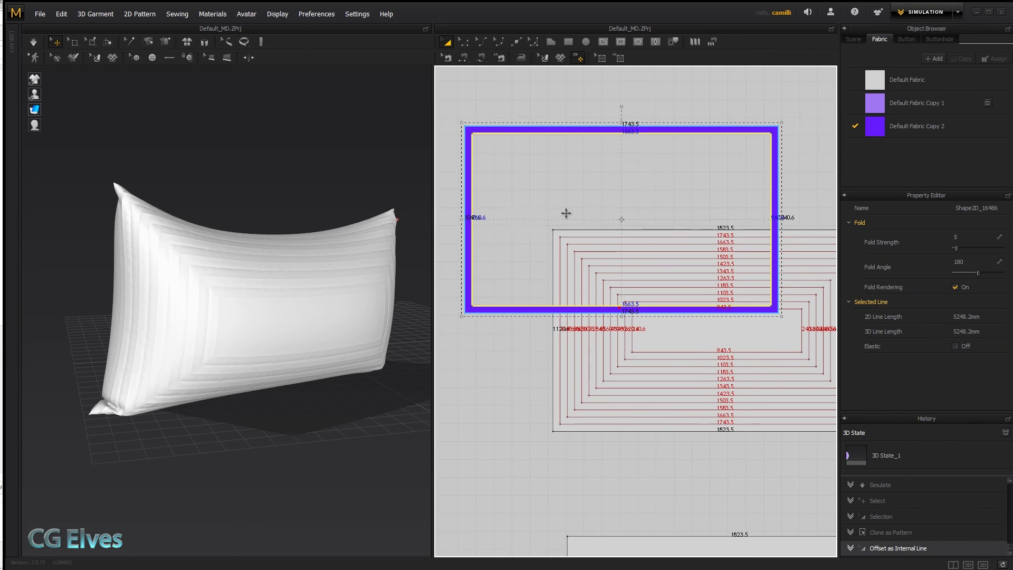
# Free-sew the frame's outline to the pillow's edge
pyautogui.press('m')
pyautogui.click(467, 131)
pyautogui.press('a')
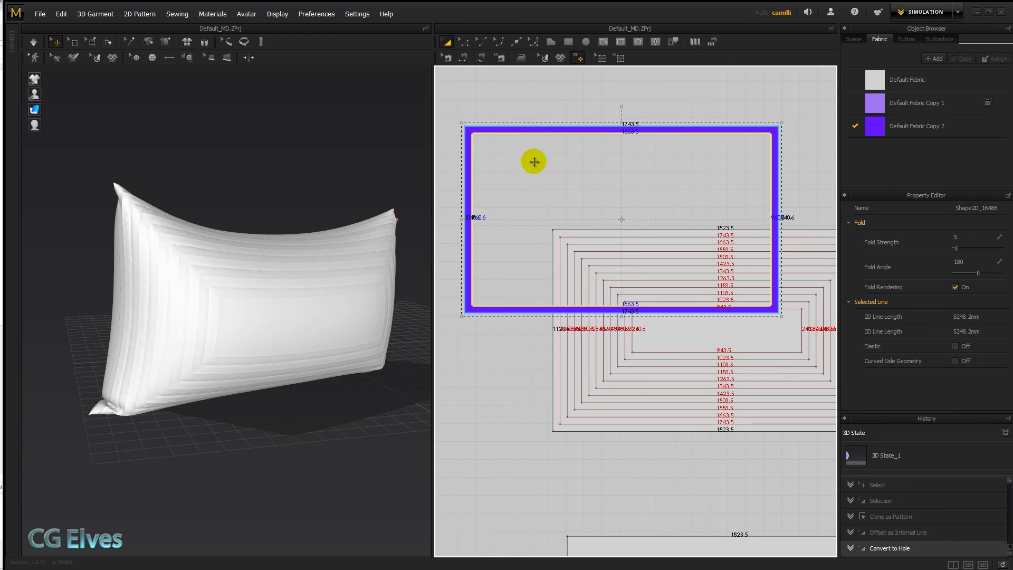
pyautogui.press('z')
pyautogui.click(465, 128)
pyautogui.click(561, 238)
pyautogui.click(467, 132)
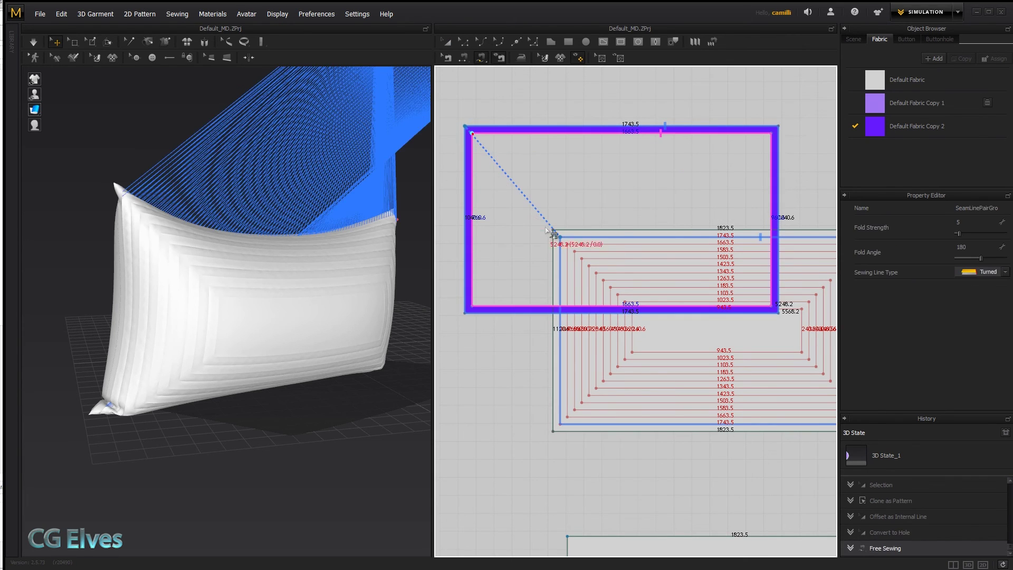
pyautogui.click(568, 245)
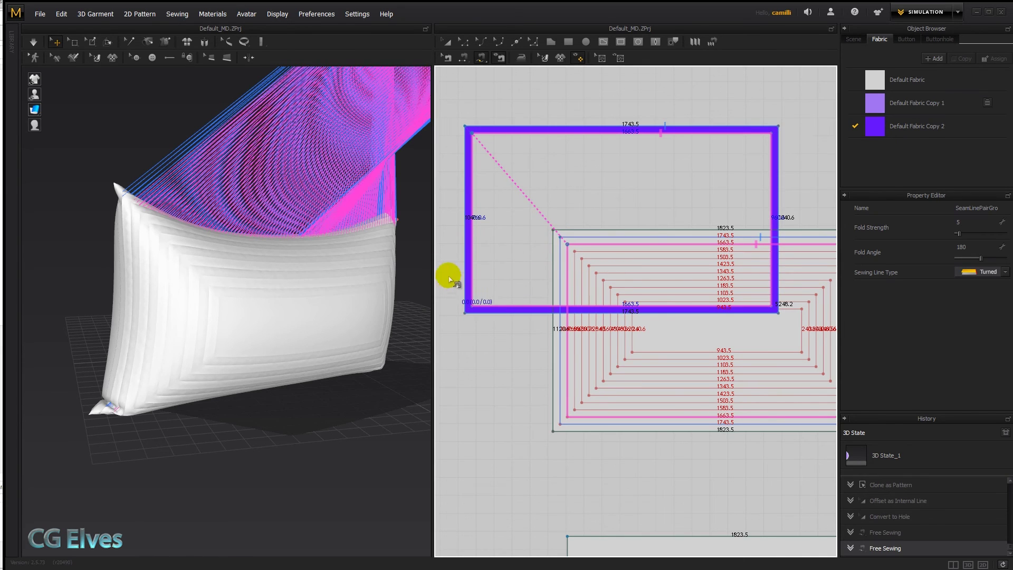
# Select the purple frame in 3D and move it sideways
pyautogui.scroll(-6, 325, 204)
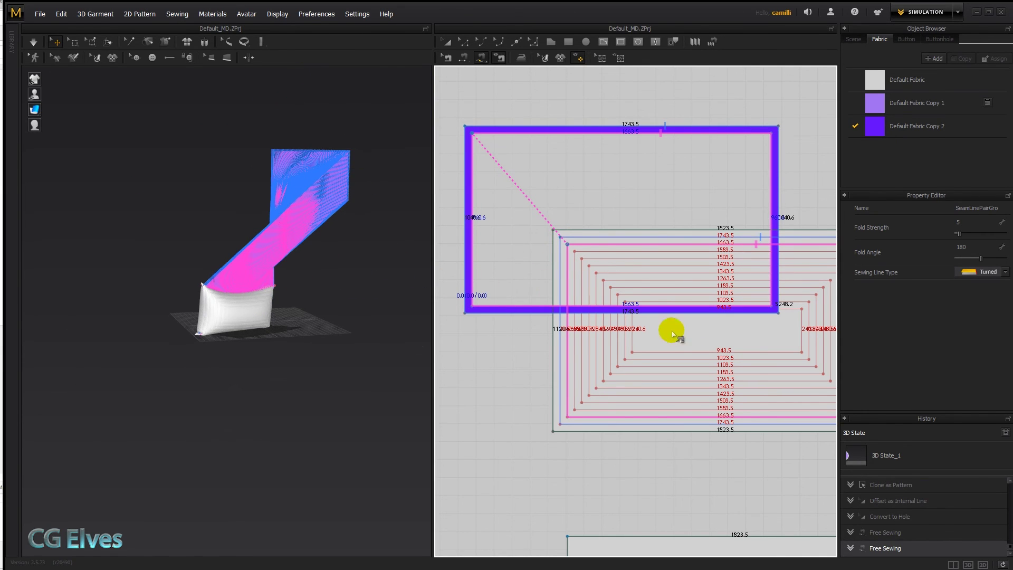
pyautogui.moveTo(315, 231); pyautogui.dragTo(315, 234, button='right')
pyautogui.click(348, 157)
pyautogui.click(363, 169)
pyautogui.moveTo(385, 172); pyautogui.dragTo(326, 212)
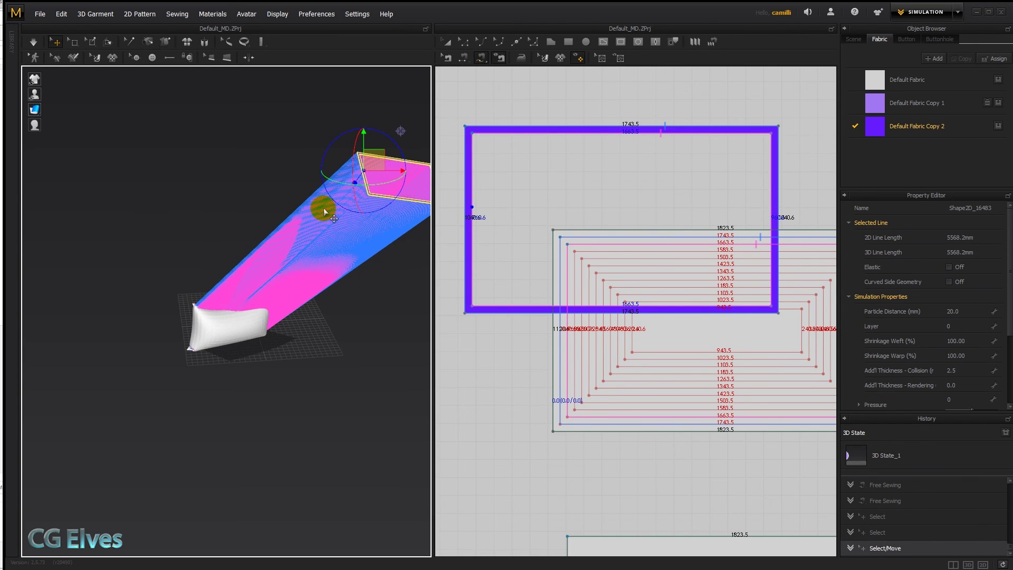
# Superimpose the purple frame over the pillow
pyautogui.rightClick(378, 193)
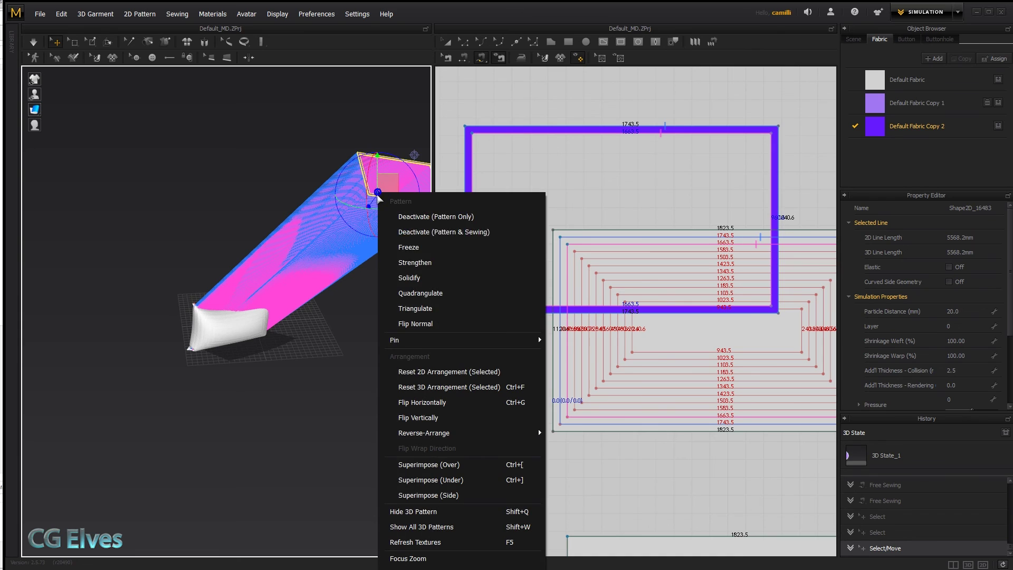
pyautogui.click(468, 466)
pyautogui.scroll(3, 246, 335)
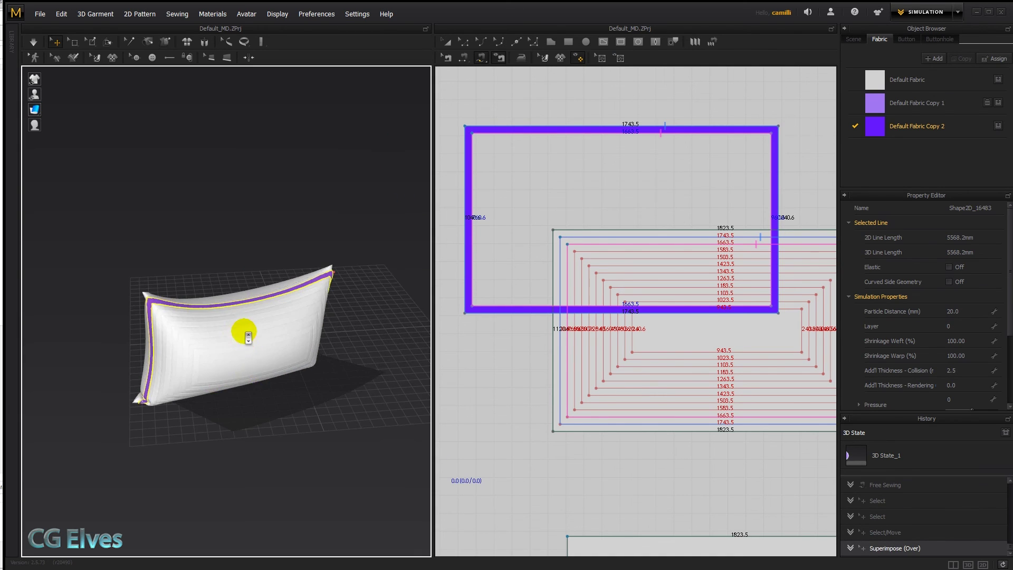
pyautogui.scroll(4, 244, 372)
pyautogui.moveTo(244, 370); pyautogui.dragTo(247, 330, button='right')
# Shrink the frame's inner hole from its top-left and bottom-right corners
pyautogui.press('a')
pyautogui.click(536, 164)
pyautogui.click(524, 101)
pyautogui.press('z')
pyautogui.press('a')
pyautogui.click(520, 152)
pyautogui.click(520, 151)
pyautogui.moveTo(462, 123); pyautogui.dragTo(469, 127)
pyautogui.moveTo(777, 315); pyautogui.dragTo(764, 301)
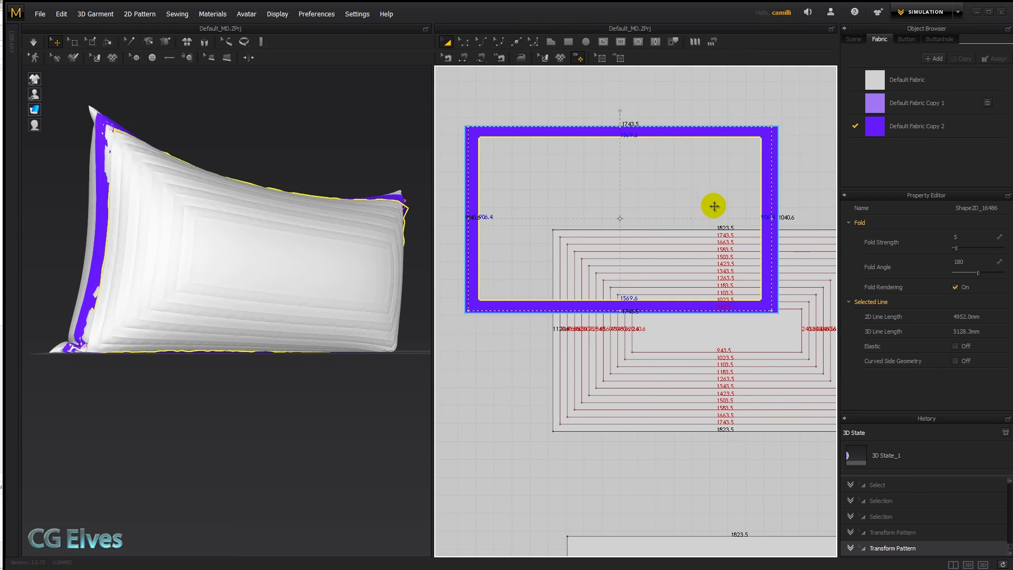
# Simulate the frame on the pillow and raise the frame's pressure to 7
pyautogui.click(776, 282)
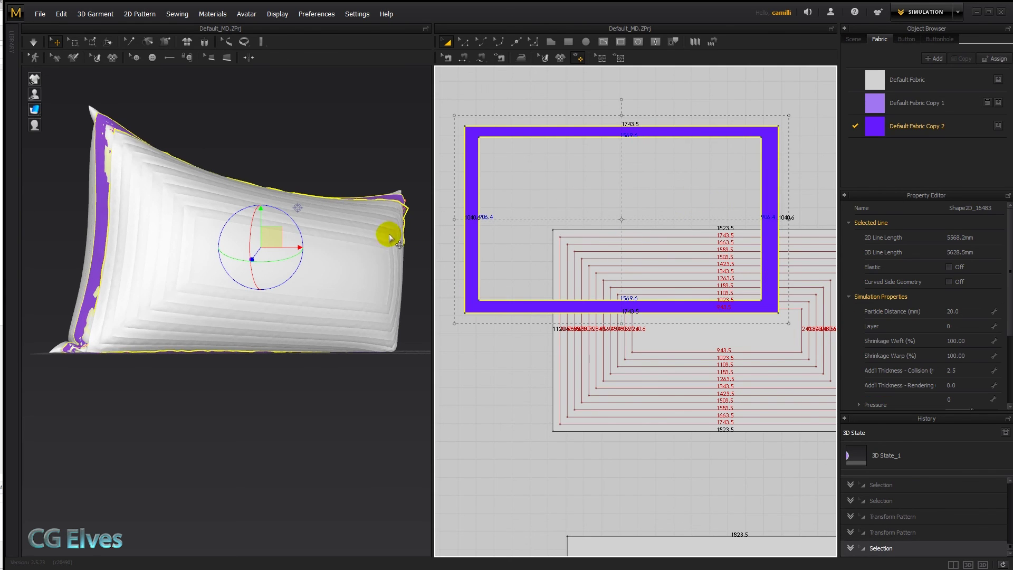
pyautogui.press('space')
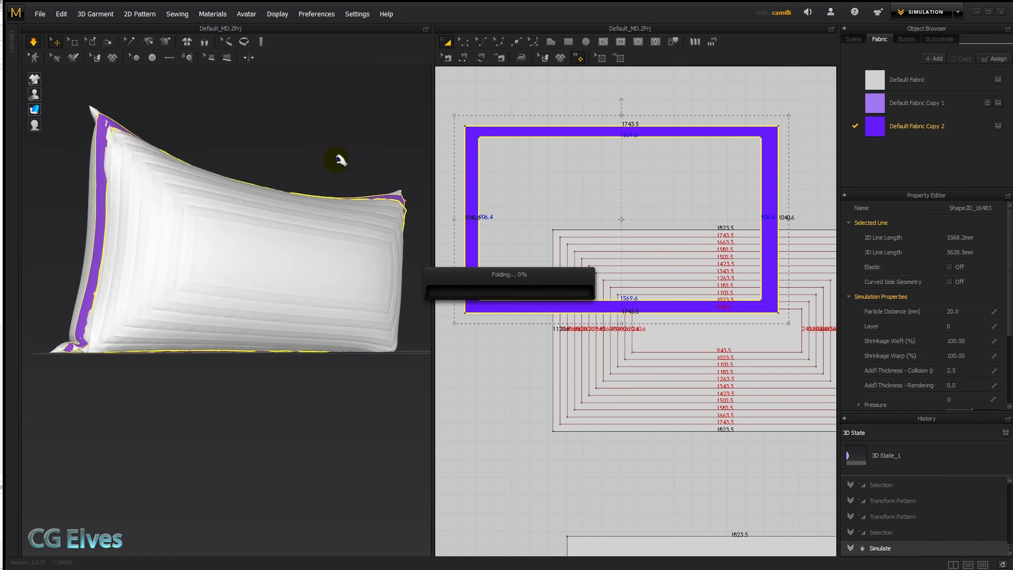
pyautogui.click(332, 163)
pyautogui.moveTo(333, 163); pyautogui.dragTo(266, 159, button='right')
pyautogui.press('space')
pyautogui.click(769, 258)
pyautogui.scroll(-2, 966, 388)
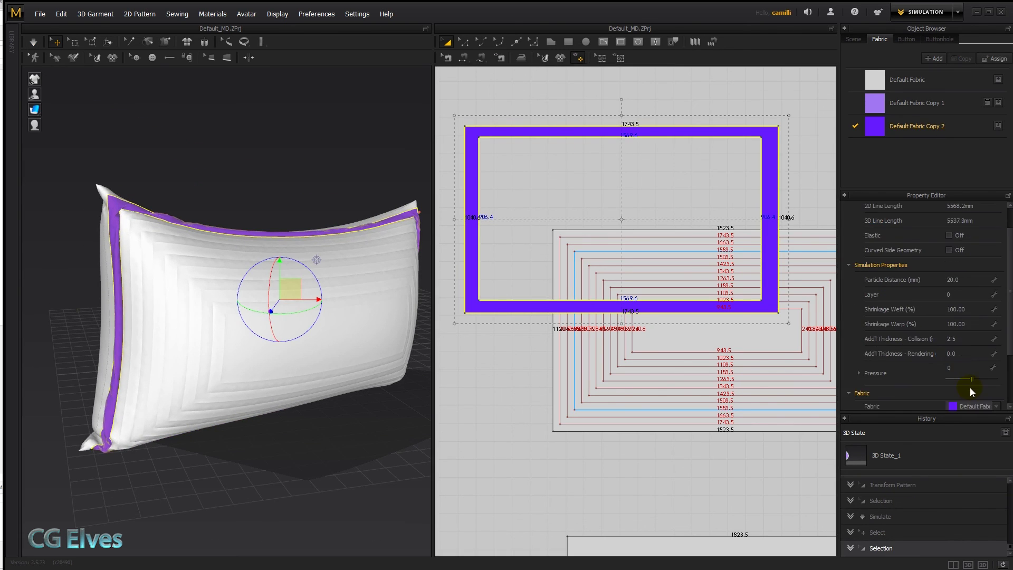
pyautogui.moveTo(974, 379); pyautogui.dragTo(973, 379)
pyautogui.press('space')
pyautogui.click(299, 154)
pyautogui.moveTo(306, 165); pyautogui.dragTo(219, 218, button='right')
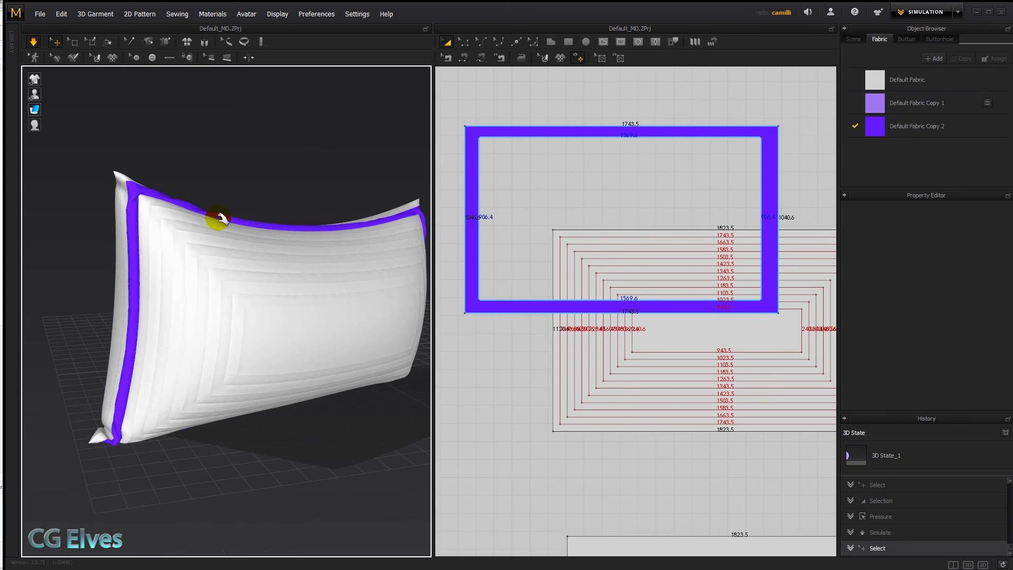
# Enlarge the frame pattern to 1781.7 wide and re-simulate
pyautogui.click(518, 131)
pyautogui.click(475, 127)
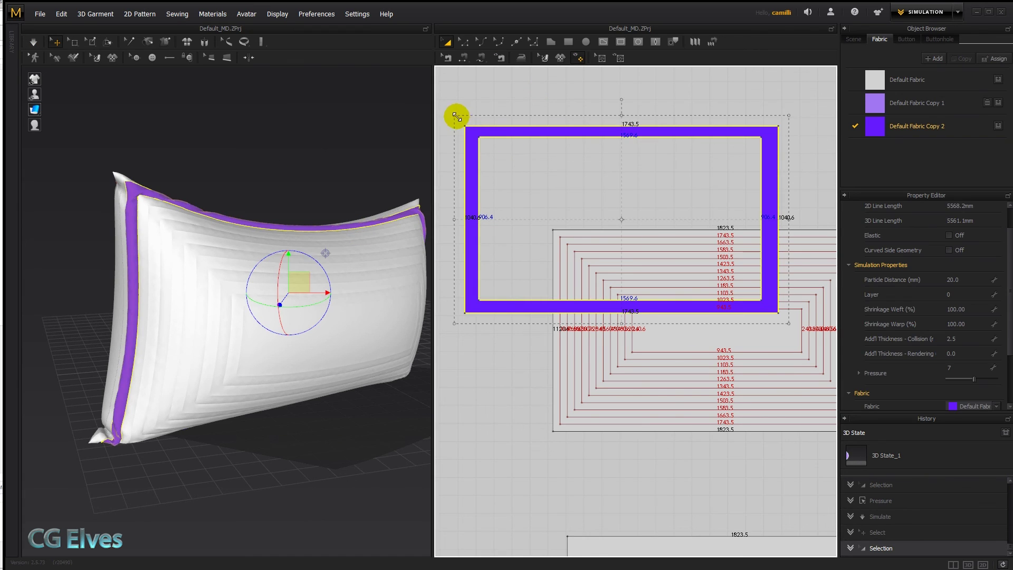
pyautogui.moveTo(454, 113); pyautogui.dragTo(450, 111)
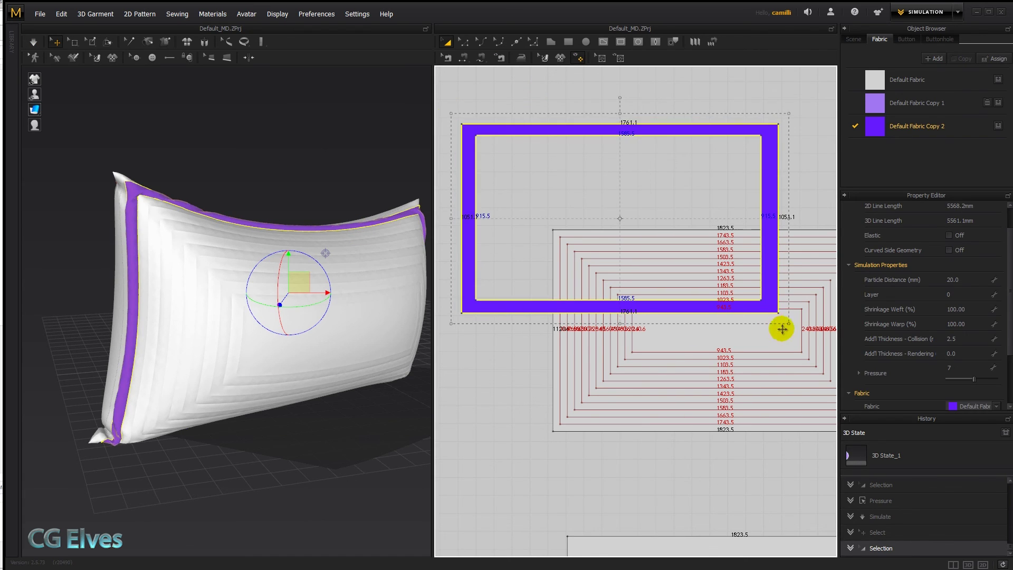
pyautogui.moveTo(789, 325); pyautogui.dragTo(791, 326)
pyautogui.click(698, 152)
pyautogui.press('space')
pyautogui.click(256, 194)
pyautogui.moveTo(274, 199); pyautogui.dragTo(289, 215, button='right')
pyautogui.press('space')
# Raise the frame's pressure to 10, re-simulate, then delete the purple frame
pyautogui.click(259, 254)
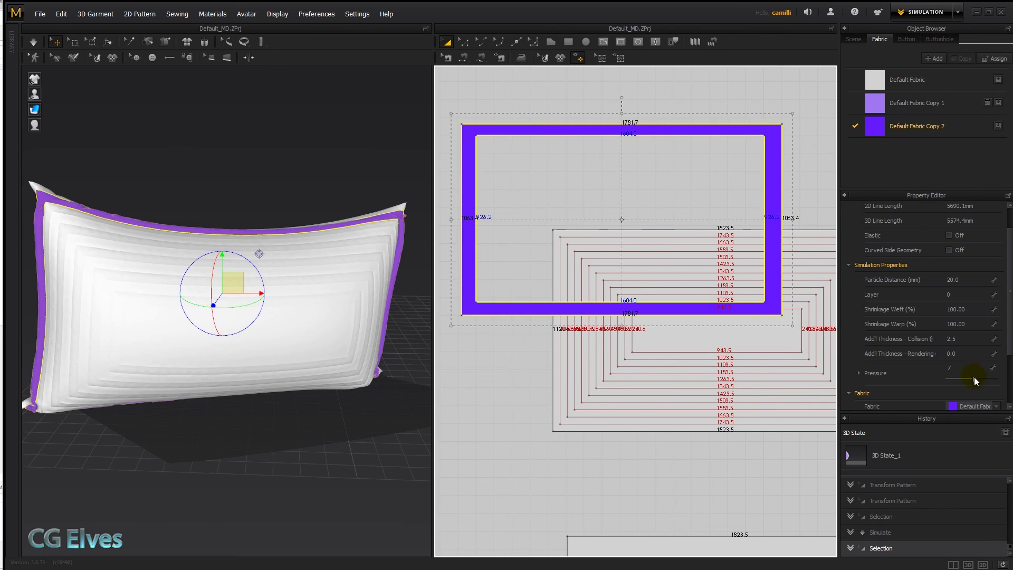
pyautogui.moveTo(975, 381); pyautogui.dragTo(977, 381)
pyautogui.press('space')
pyautogui.click(344, 180)
pyautogui.moveTo(339, 186); pyautogui.dragTo(325, 165, button='right')
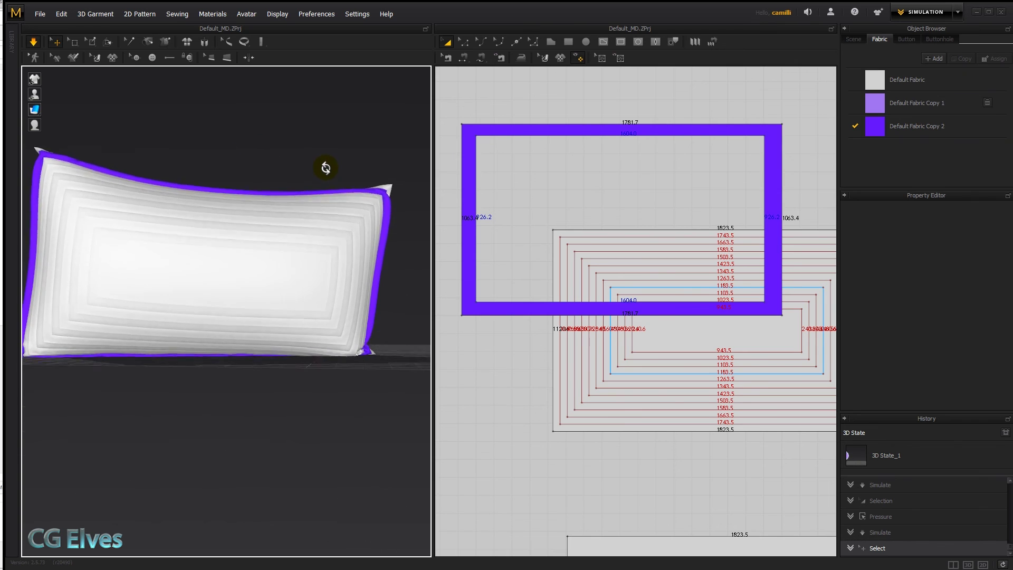
pyautogui.click(522, 129)
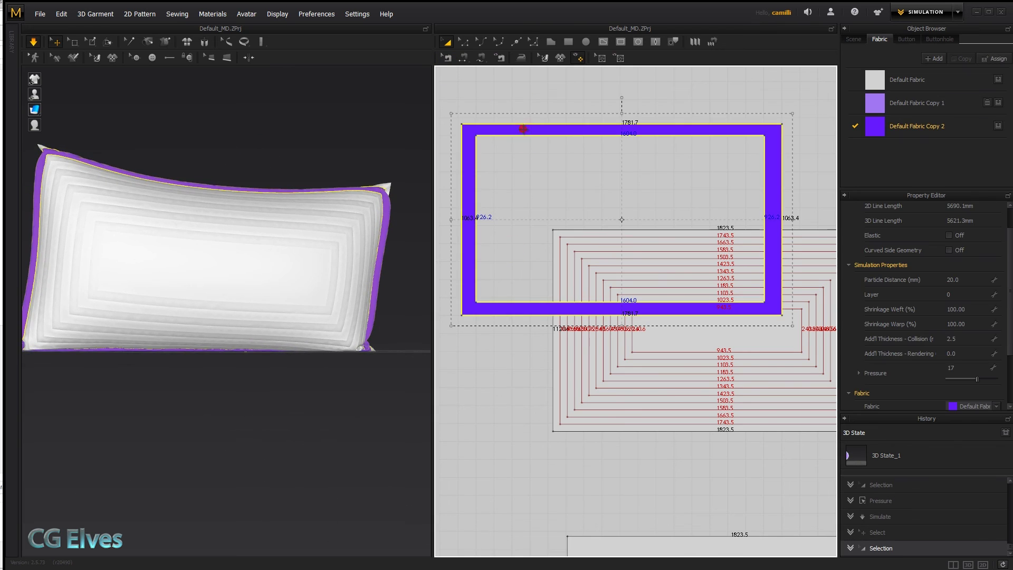
pyautogui.press('Delete')
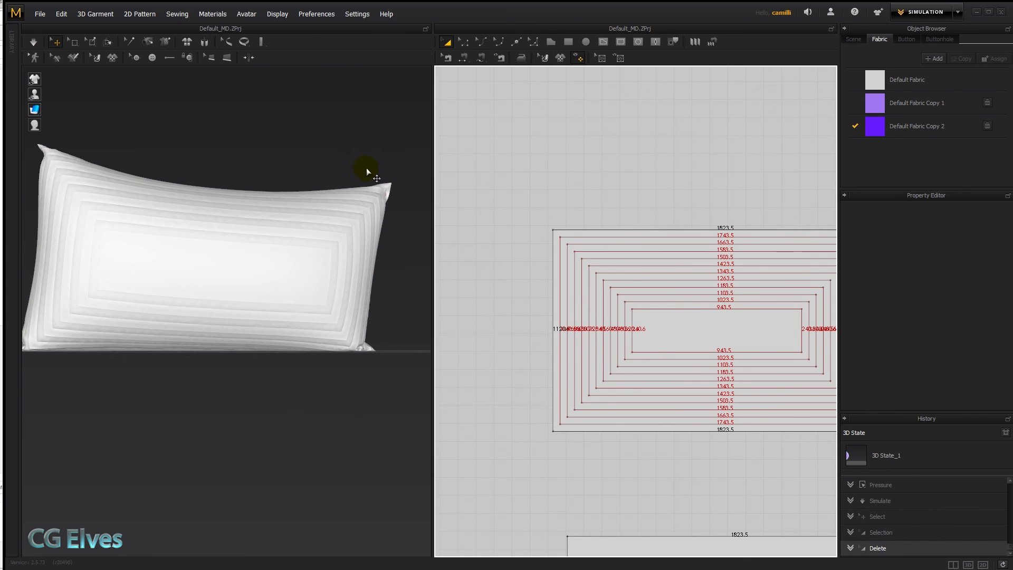
# After checking an inner fold line's options, select the pillow pattern and bring up its context menu
pyautogui.scroll(-4, 369, 253)
pyautogui.rightClick(662, 122)
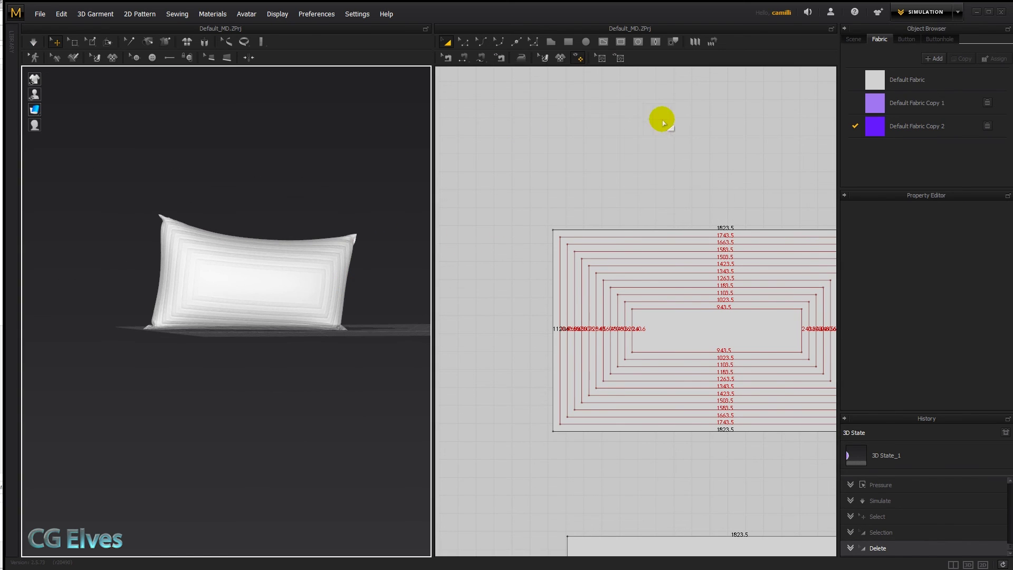
pyautogui.rightClick(606, 289)
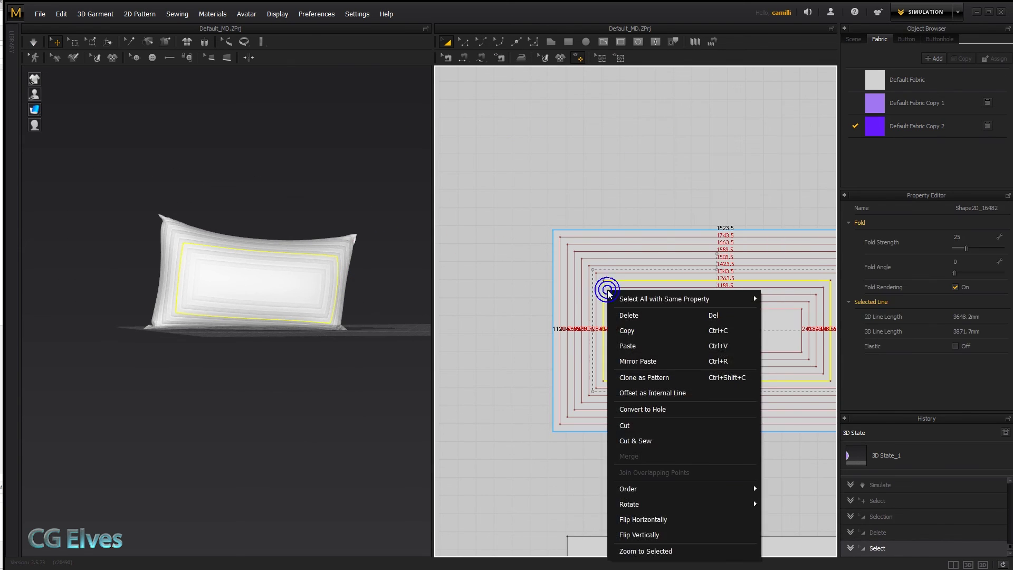
pyautogui.click(656, 228)
pyautogui.rightClick(657, 229)
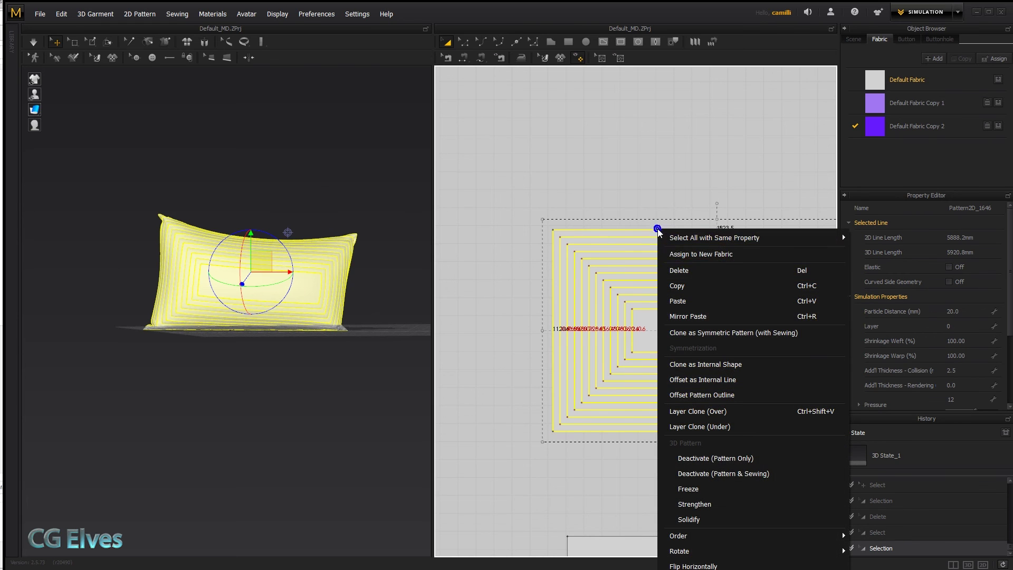